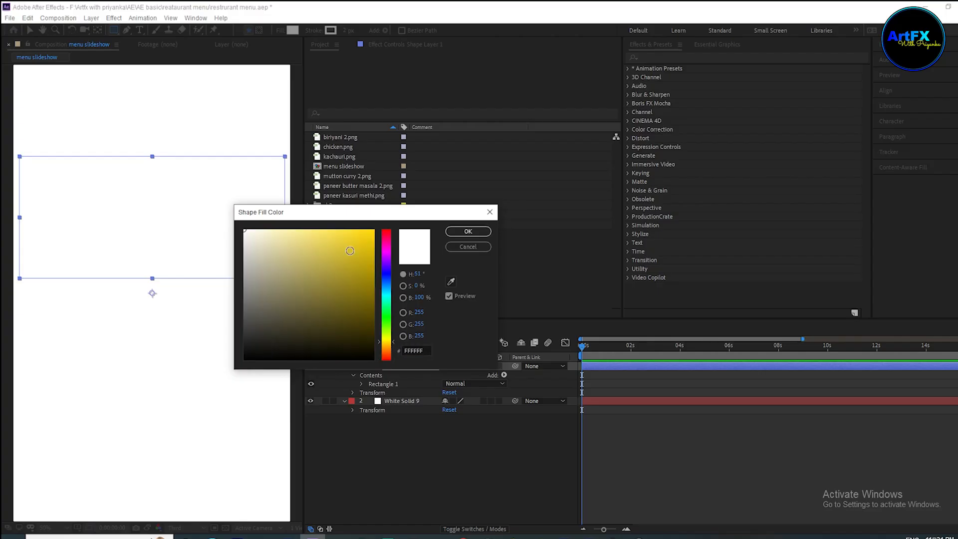
# Set the rectangle's fill colour to golden yellow and apply the Roughen Edges effect to its shape layer.
pyautogui.moveTo(352, 251); pyautogui.dragTo(469, 201)
pyautogui.click(468, 232)
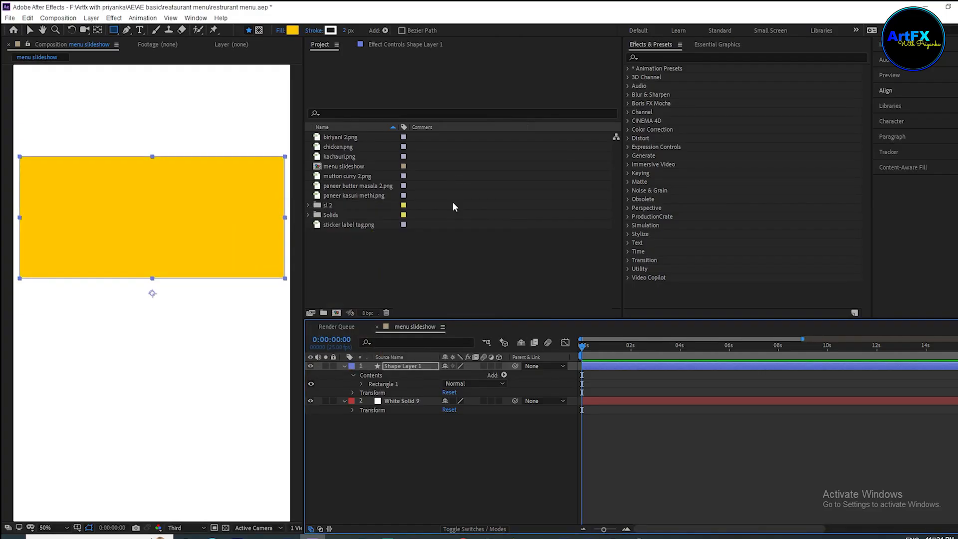
pyautogui.click(652, 58)
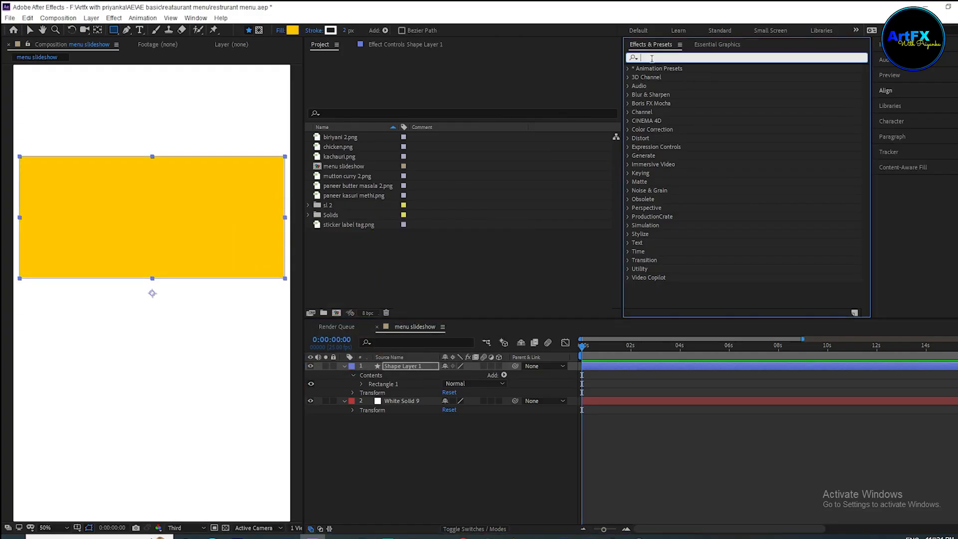
pyautogui.write('rou')
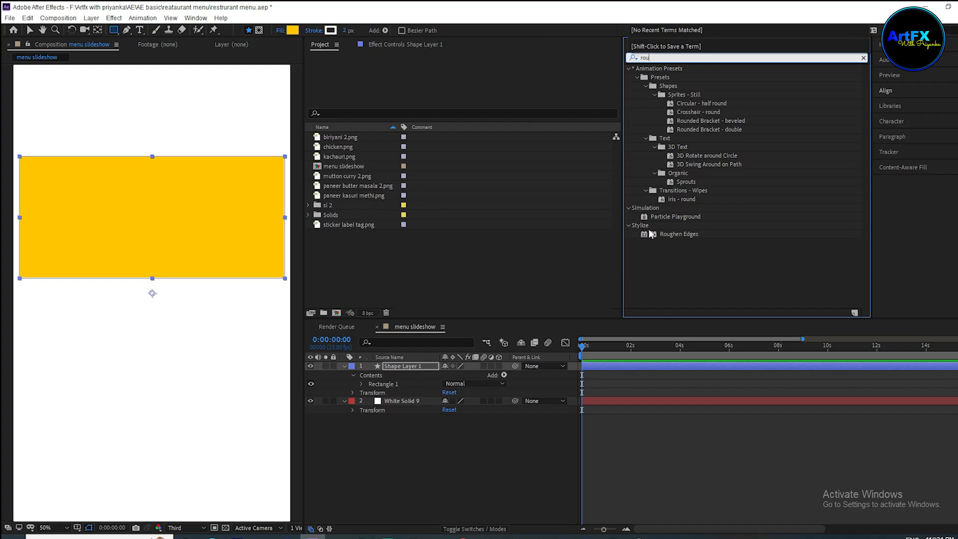
pyautogui.moveTo(685, 236); pyautogui.dragTo(408, 366)
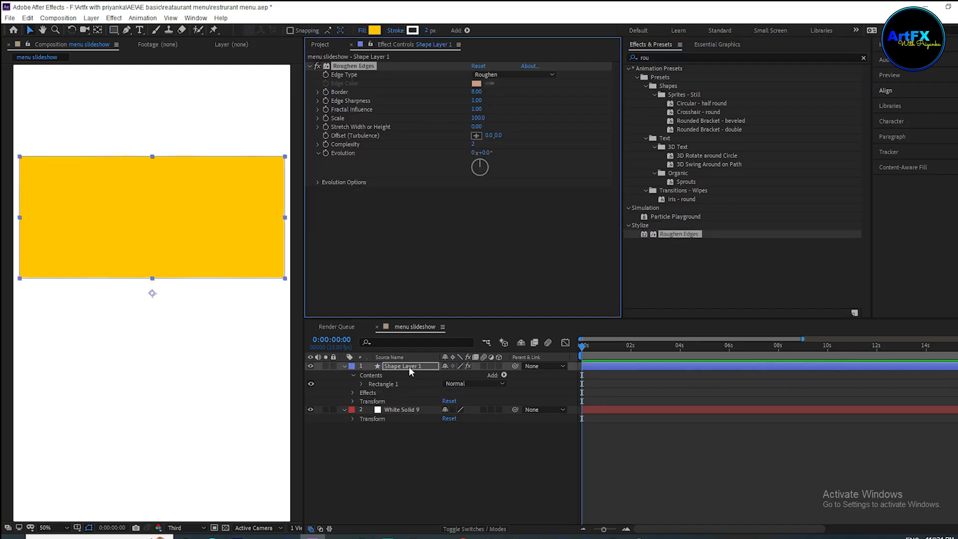
# Configure Roughen Edges with Border 44, Edge Sharpness 7, Scale 40 and Complexity 10.
pyautogui.click(475, 92)
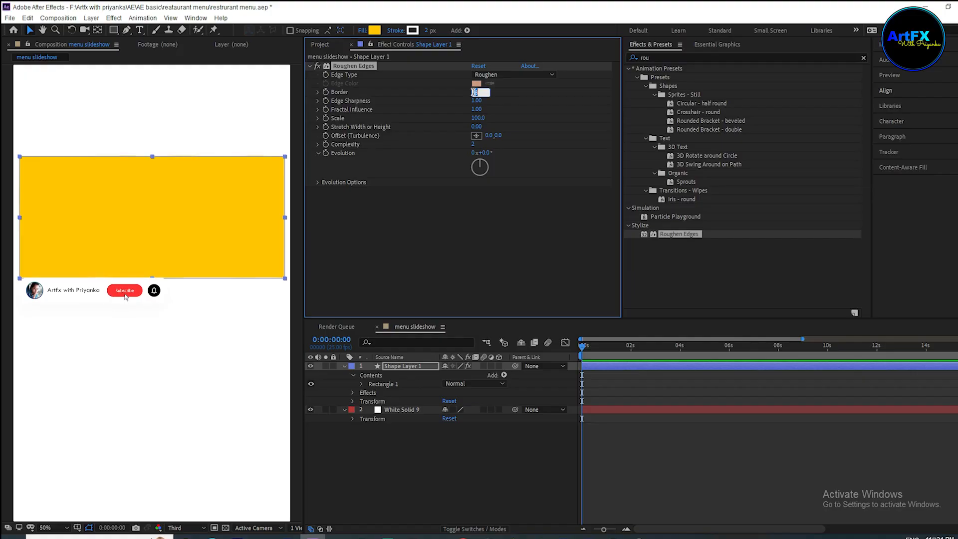
pyautogui.write('44')
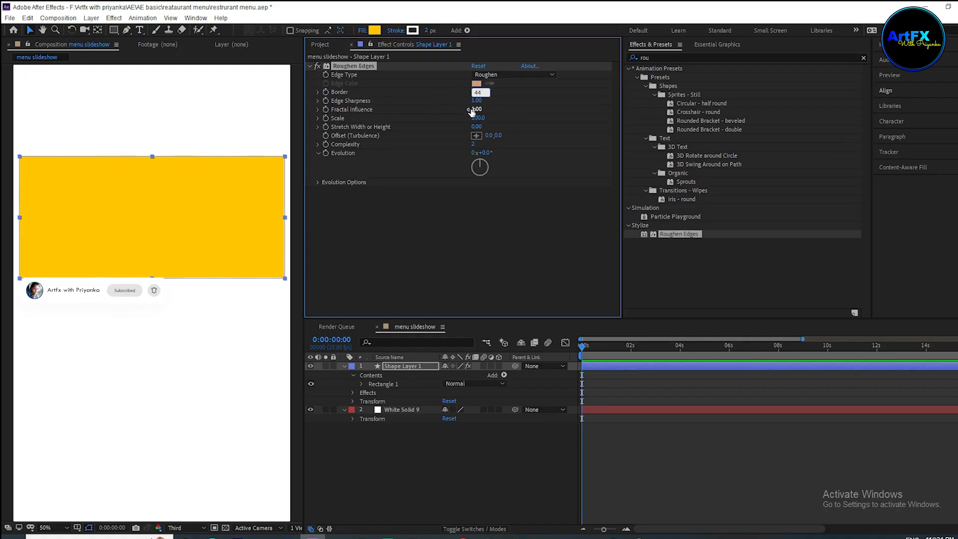
pyautogui.click(485, 102)
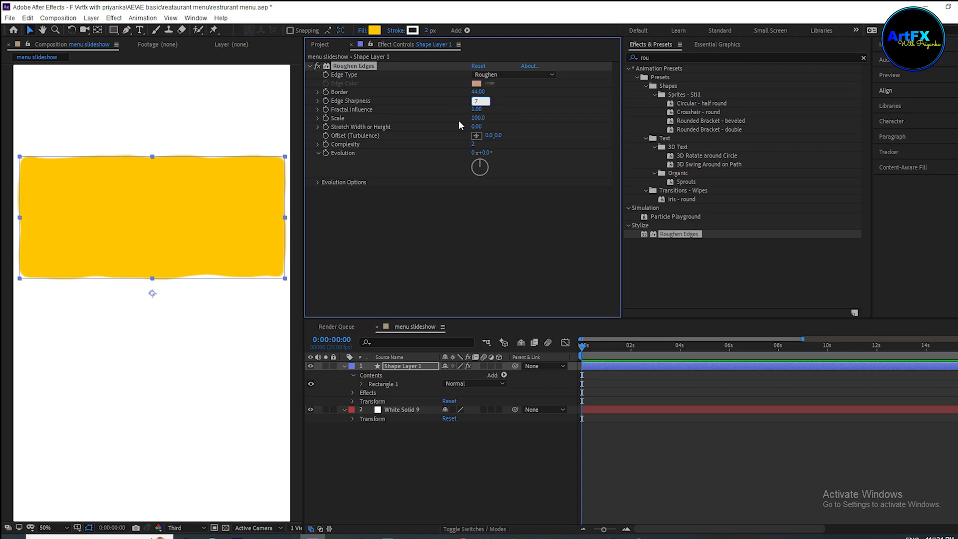
pyautogui.write('7')
pyautogui.click(478, 118)
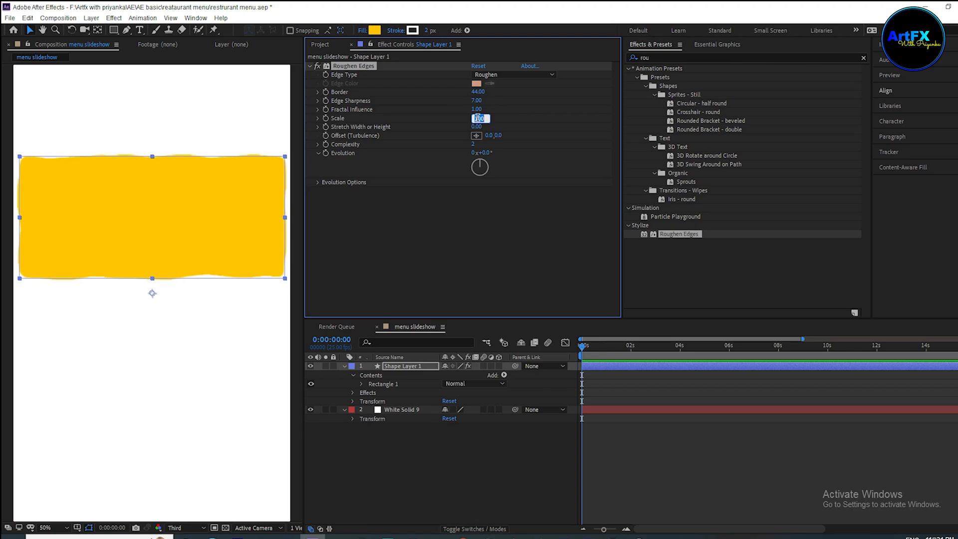
pyautogui.write('40')
pyautogui.click(476, 145)
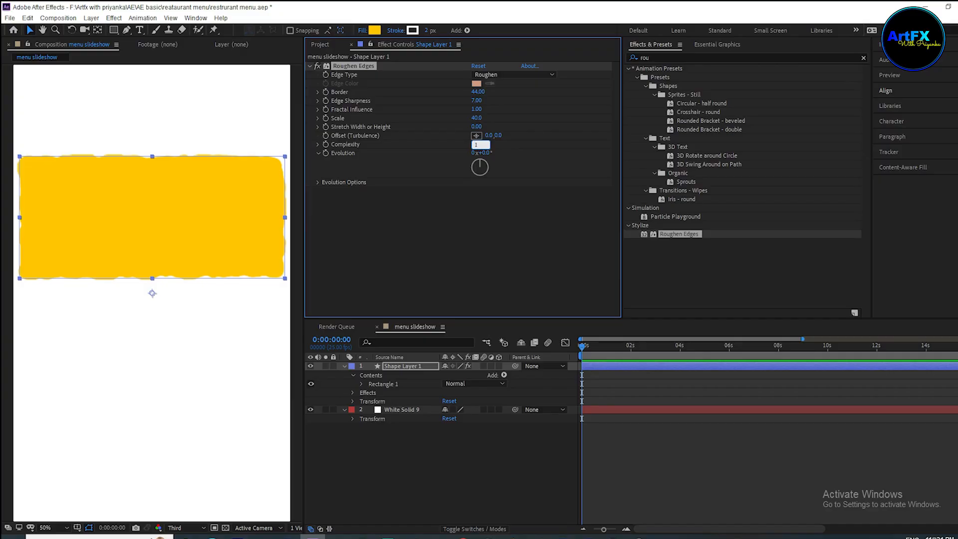
pyautogui.click(429, 449)
# Position the yellow rectangle over the composition's upper edge and rotate it to -14° so its torn edge runs diagonally.
pyautogui.moveTo(219, 144); pyautogui.dragTo(220, 149)
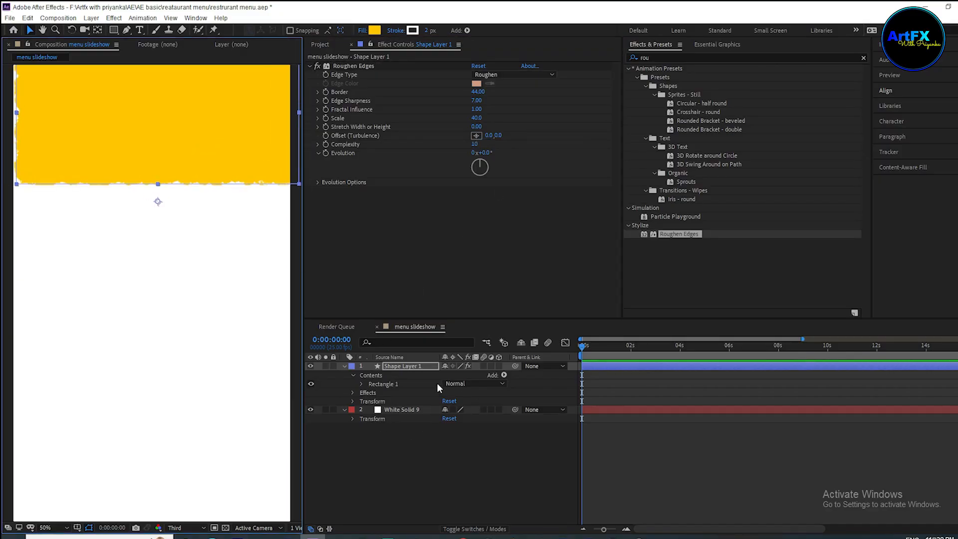
pyautogui.press('r')
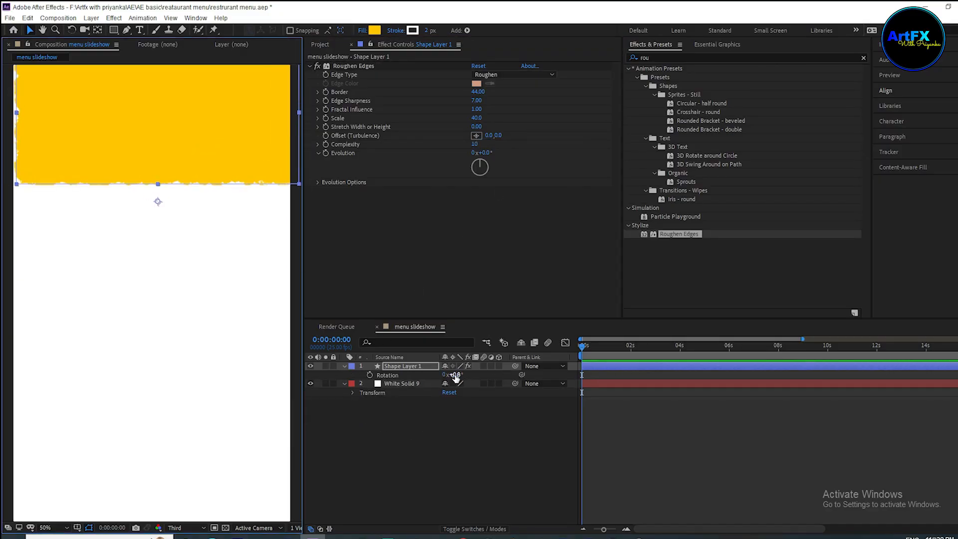
pyautogui.moveTo(456, 376); pyautogui.dragTo(447, 374)
pyautogui.moveTo(130, 148); pyautogui.dragTo(121, 94)
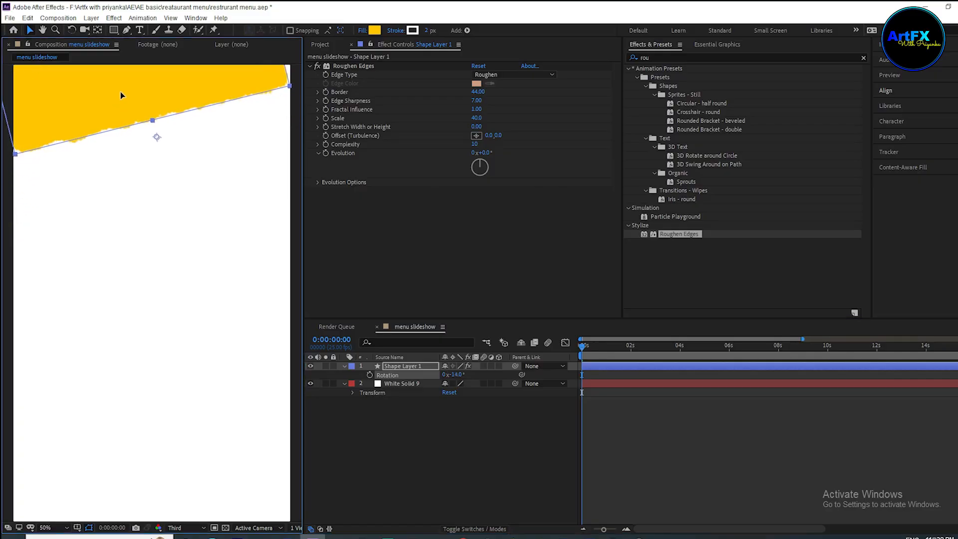
# Rename the shape layer as "yellow strip" and place a duplicate of it across the composition's lower edge.
pyautogui.press(',')
pyautogui.rightClick(412, 370)
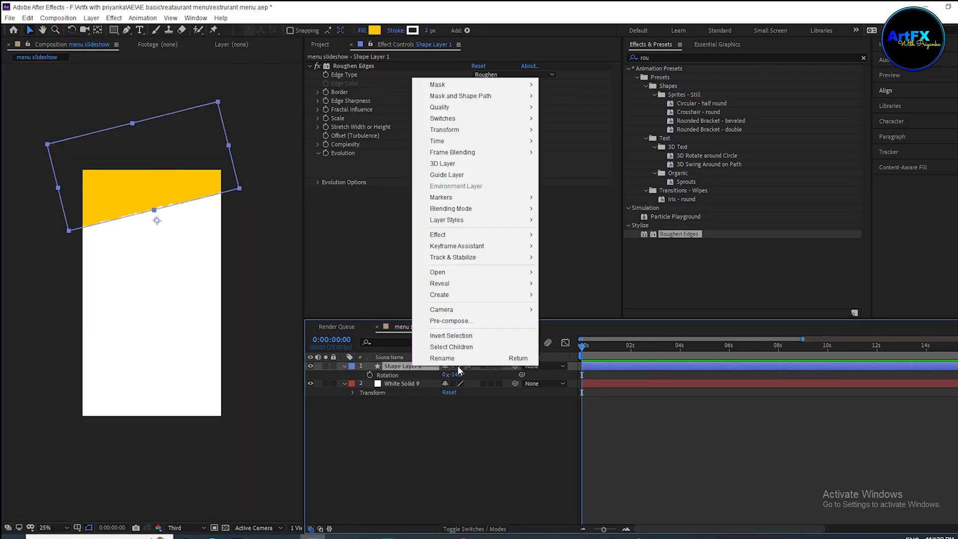
pyautogui.click(451, 359)
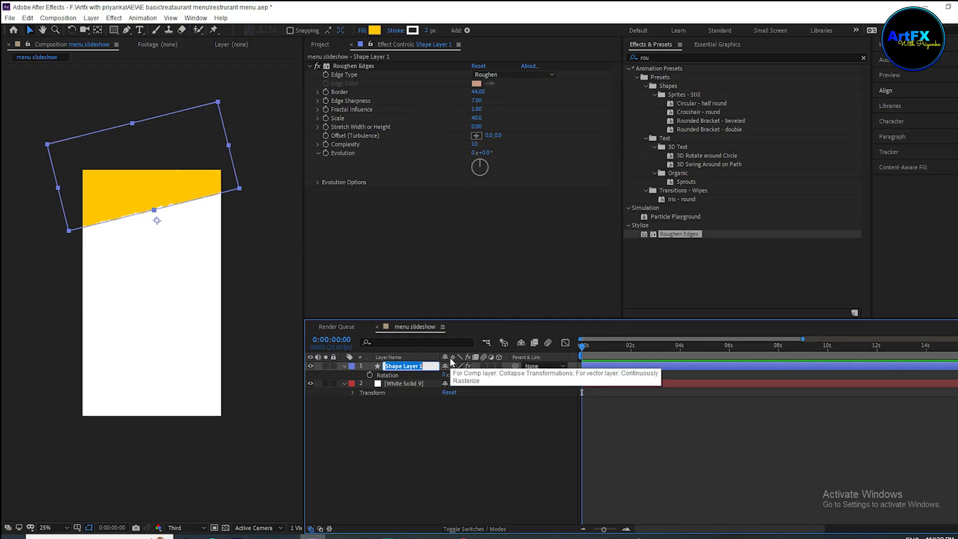
pyautogui.write('yellow strip')
pyautogui.press('Return')
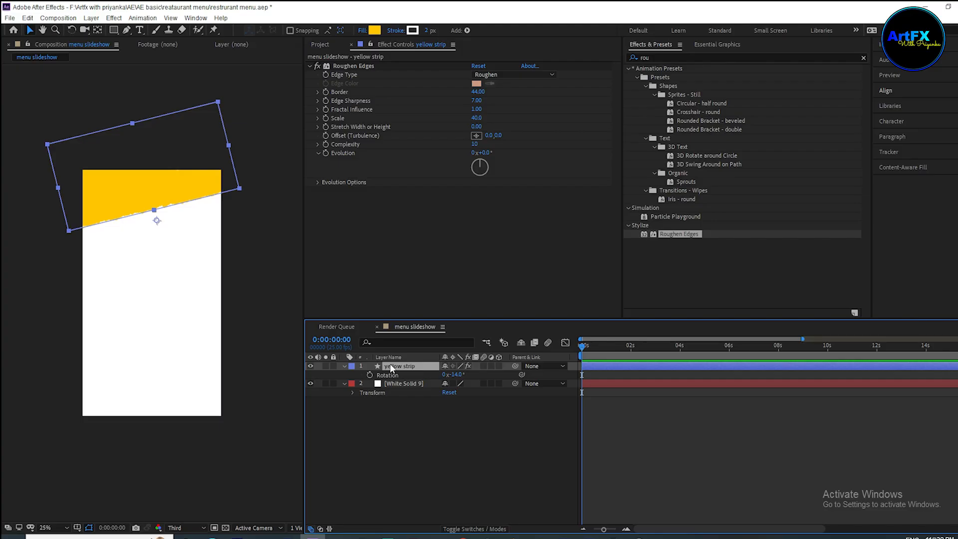
pyautogui.hotkey('ctrl', 'd')
pyautogui.moveTo(154, 188); pyautogui.dragTo(140, 445)
# Preview the food pattern JPG and add it to the composition between the yellow strips and White Solid 9.
pyautogui.click(320, 44)
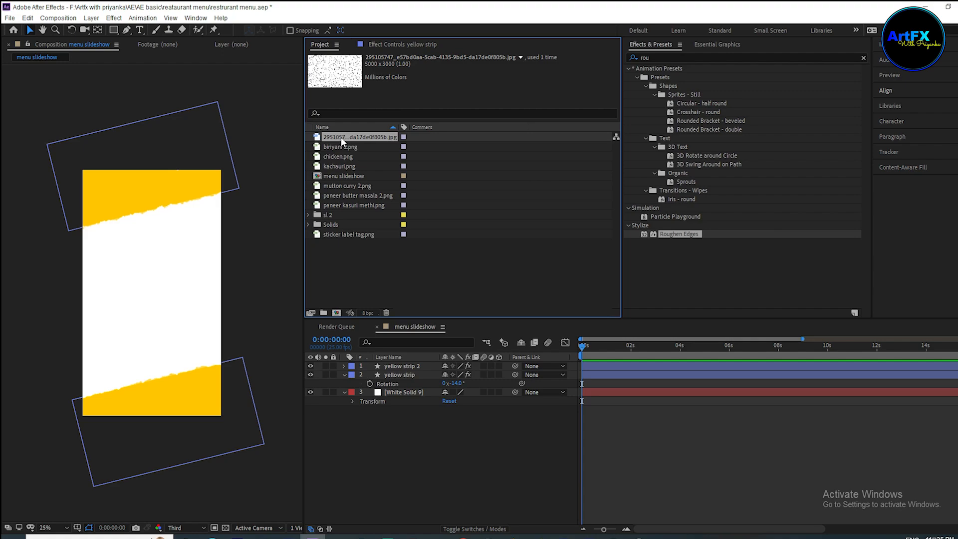
pyautogui.doubleClick(340, 136)
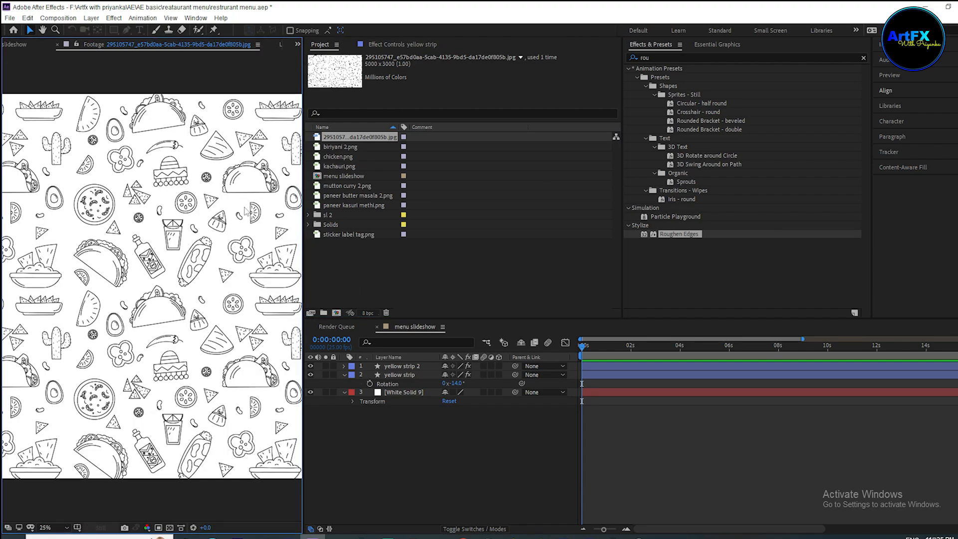
pyautogui.click(356, 282)
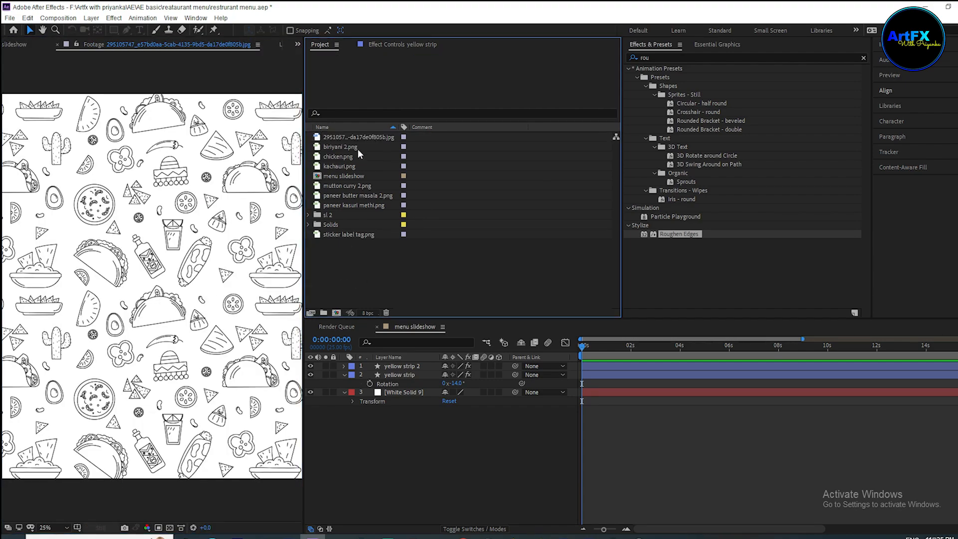
pyautogui.click(350, 138)
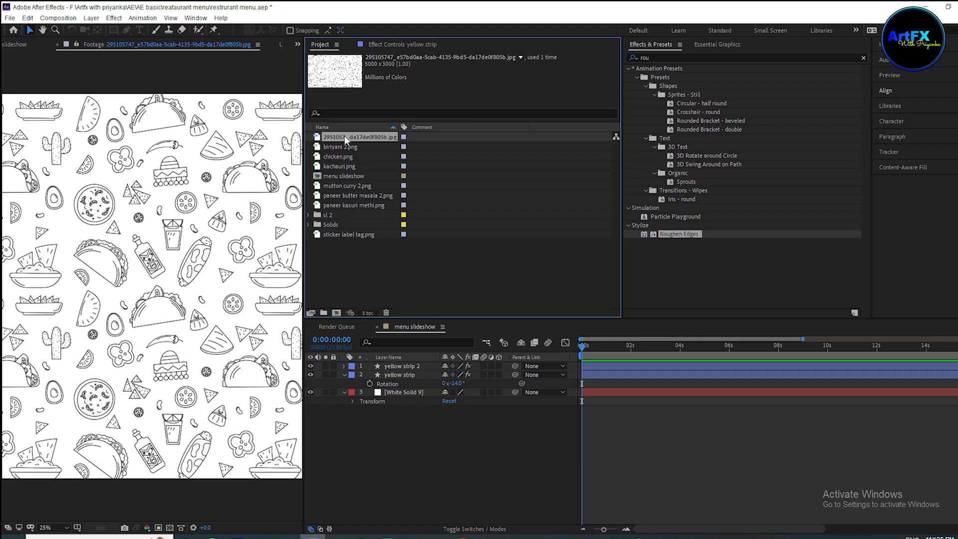
pyautogui.moveTo(345, 136); pyautogui.dragTo(418, 386)
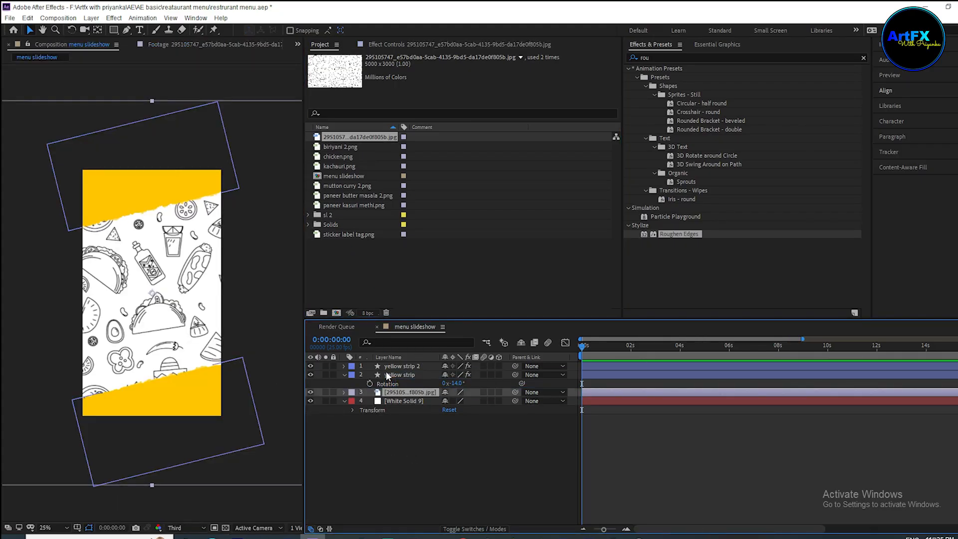
# Scale down the food pattern layer and rotate it to 89° so it covers the area between the yellow strips.
pyautogui.press('s')
pyautogui.click(458, 401)
pyautogui.write('32')
pyautogui.press('Return')
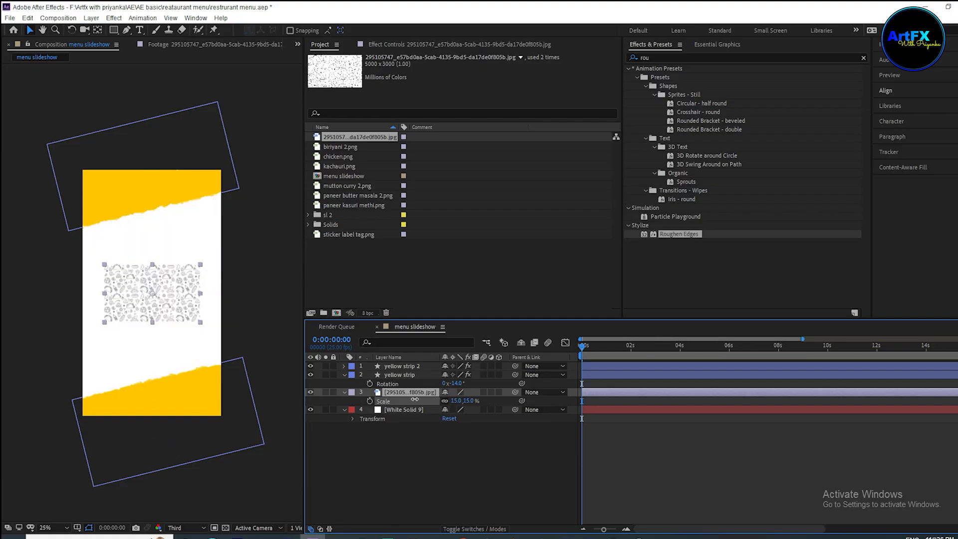
pyautogui.moveTo(419, 395); pyautogui.dragTo(414, 395)
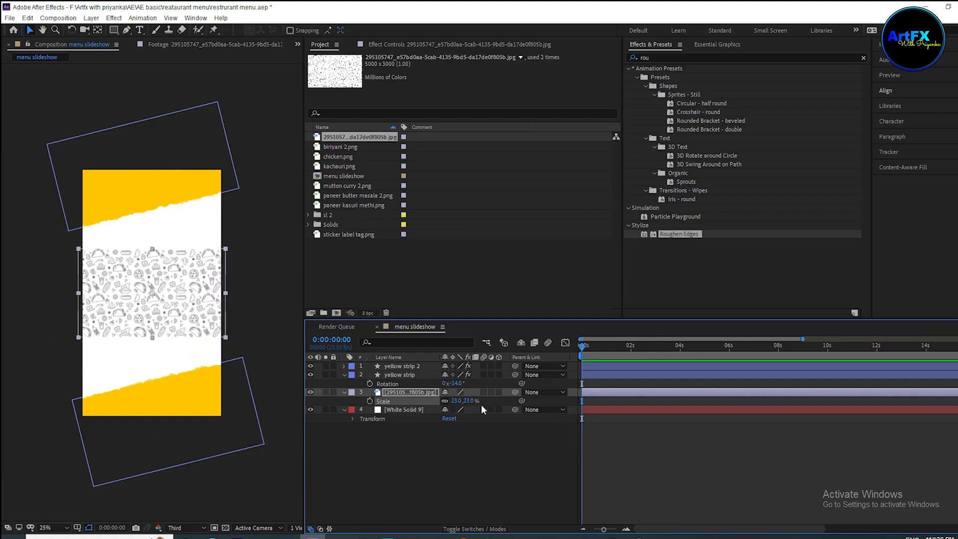
pyautogui.press('r')
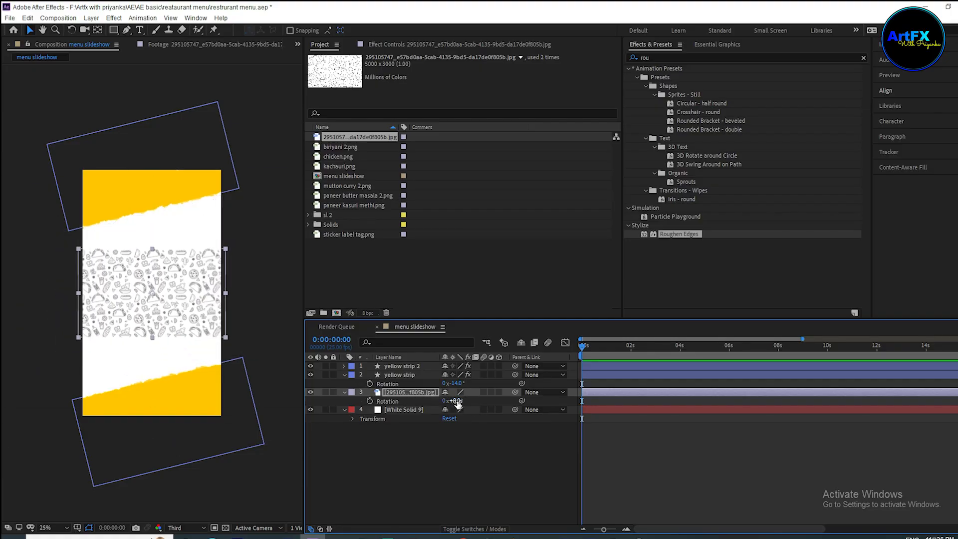
pyautogui.moveTo(452, 403); pyautogui.dragTo(504, 402)
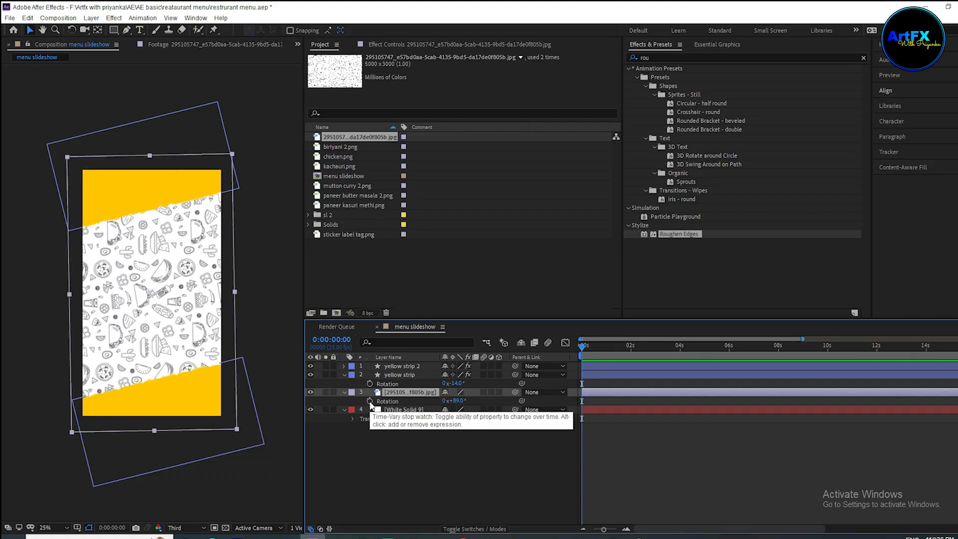
# Add the expression time*3 to the food pattern layer's Rotation.
pyautogui.keyDown('alt'); pyautogui.click(370, 401); pyautogui.keyUp('alt')
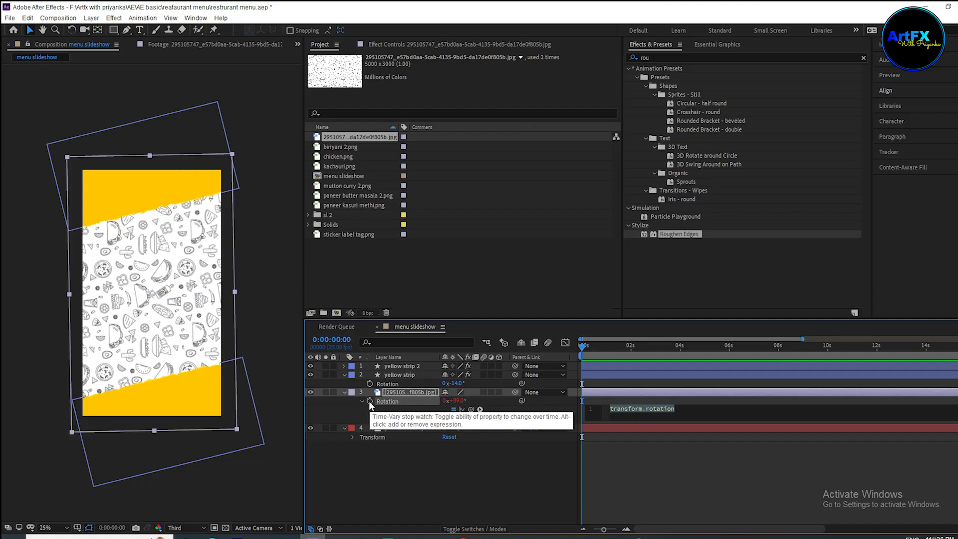
pyautogui.write('time*')
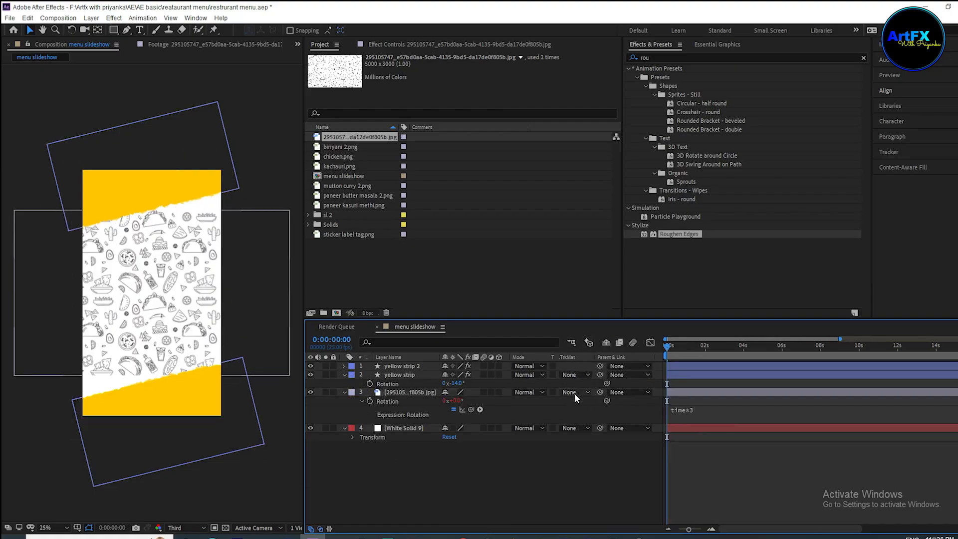
pyautogui.click(320, 528)
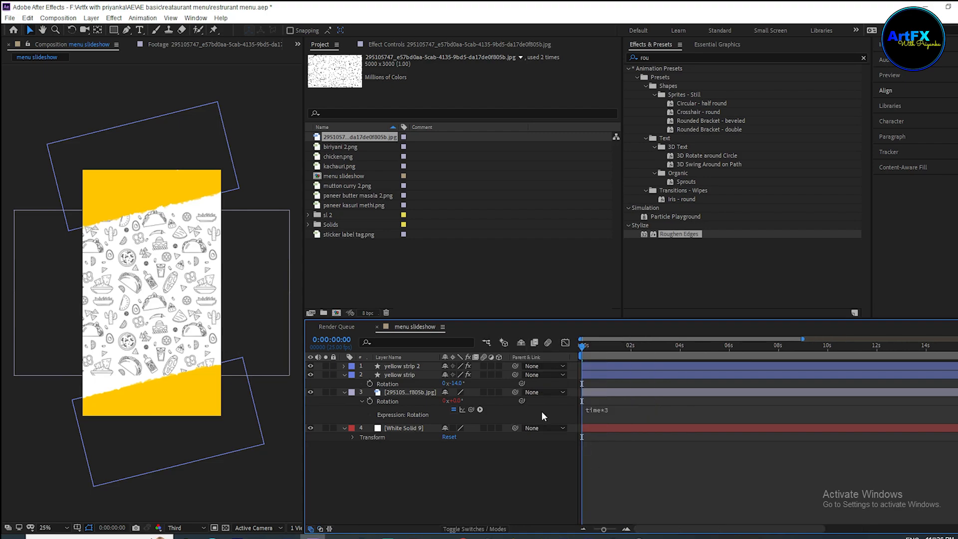
# Apply the Gradient Ramp effect to White Solid 9 and hide the food pattern layer.
pyautogui.click(632, 58)
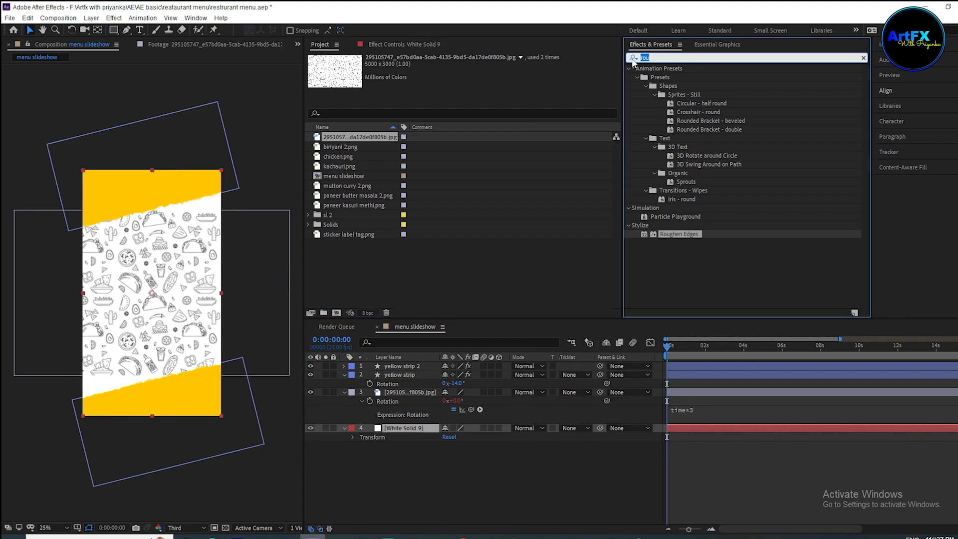
pyautogui.write('grad')
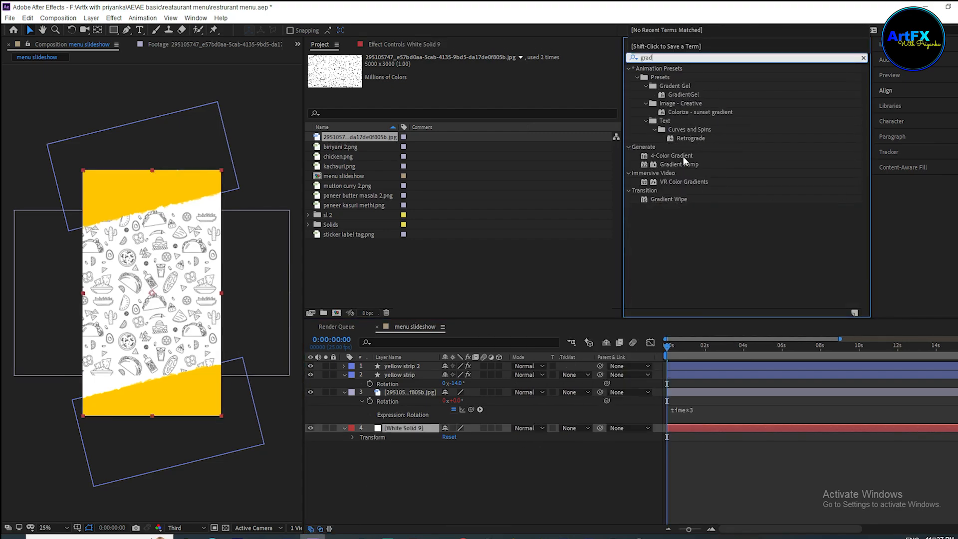
pyautogui.click(681, 164)
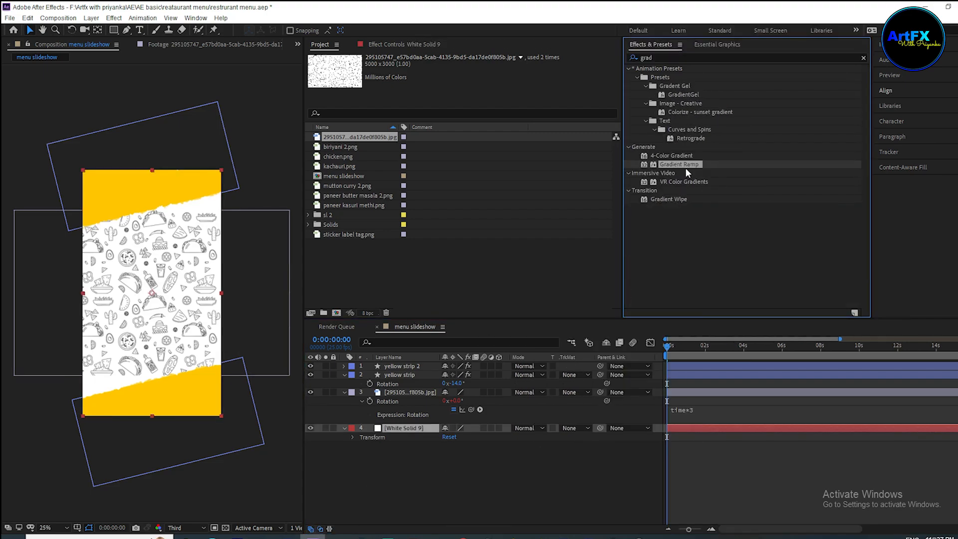
pyautogui.moveTo(682, 164); pyautogui.dragTo(432, 434)
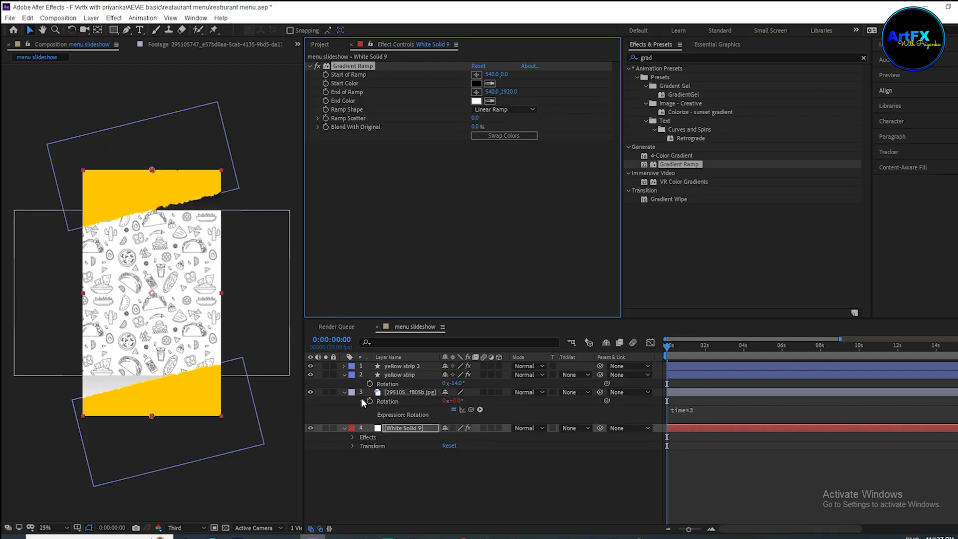
pyautogui.click(310, 392)
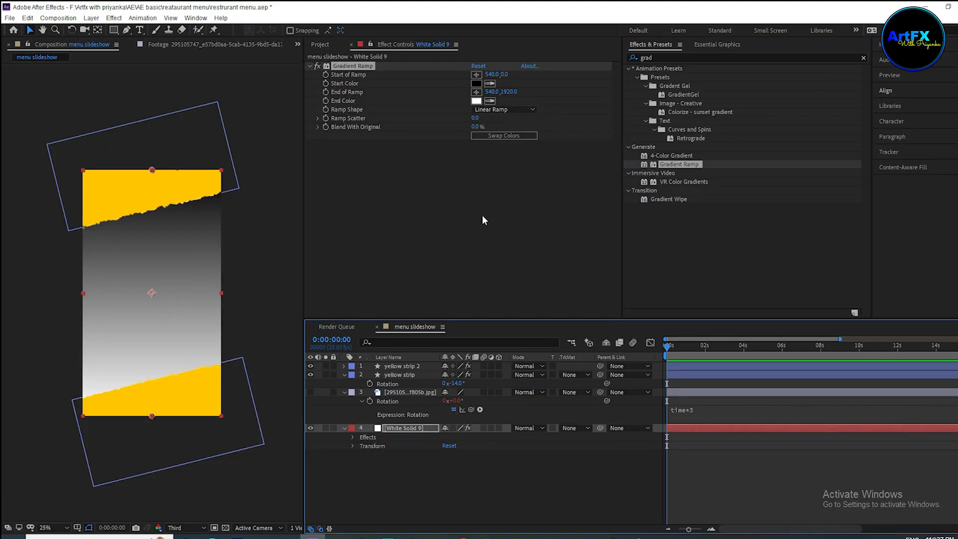
# Change the gradient to a Radial Ramp starting at the composition's centre and ending at its lower-right corner, about 1080, 1924.
pyautogui.click(496, 111)
pyautogui.click(489, 127)
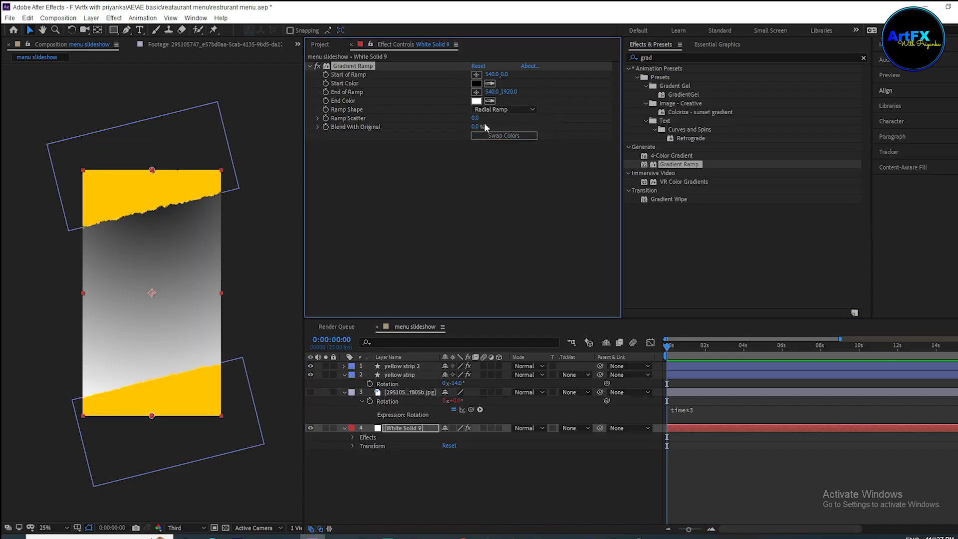
pyautogui.moveTo(151, 169); pyautogui.dragTo(152, 293)
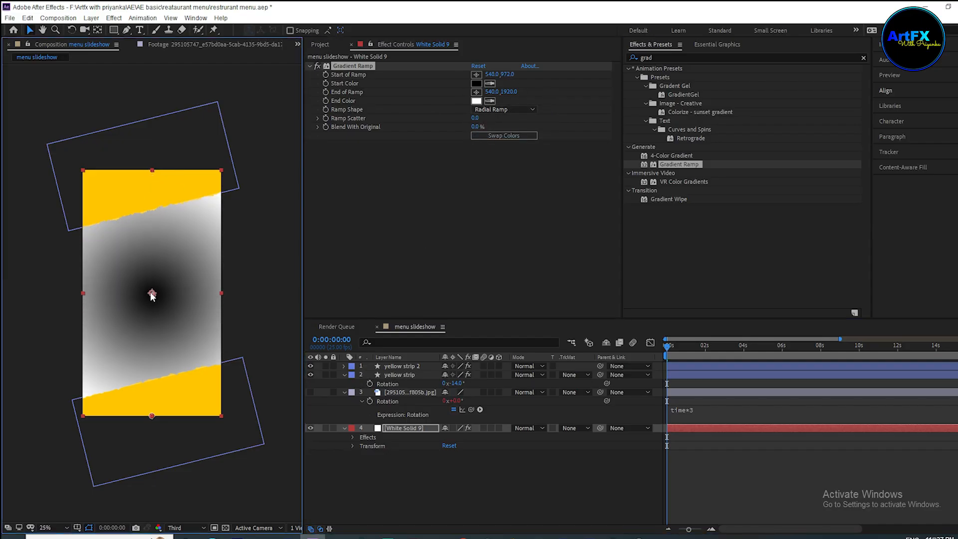
pyautogui.moveTo(151, 415); pyautogui.dragTo(222, 416)
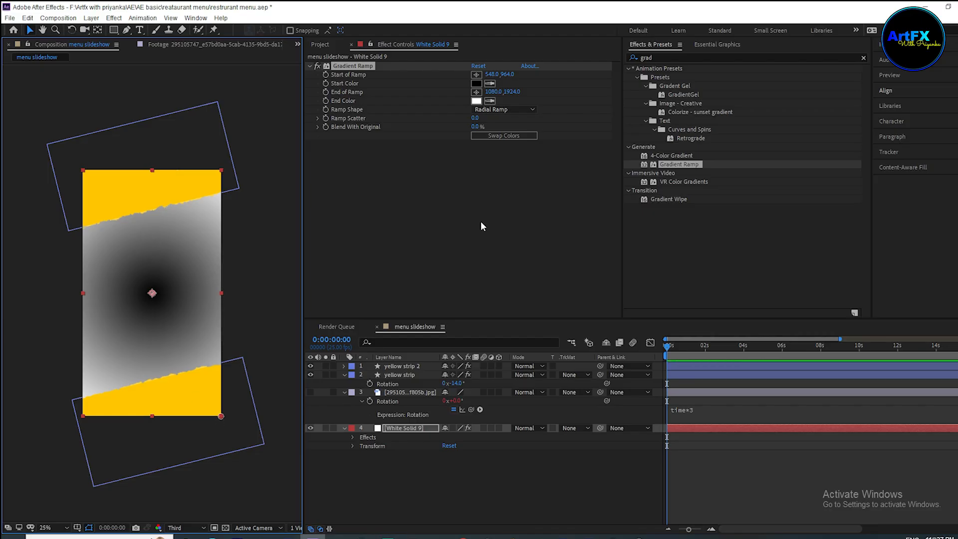
# Swap the Gradient Ramp colours on White Solid 9 and set the end colour to light grey.
pyautogui.click(511, 134)
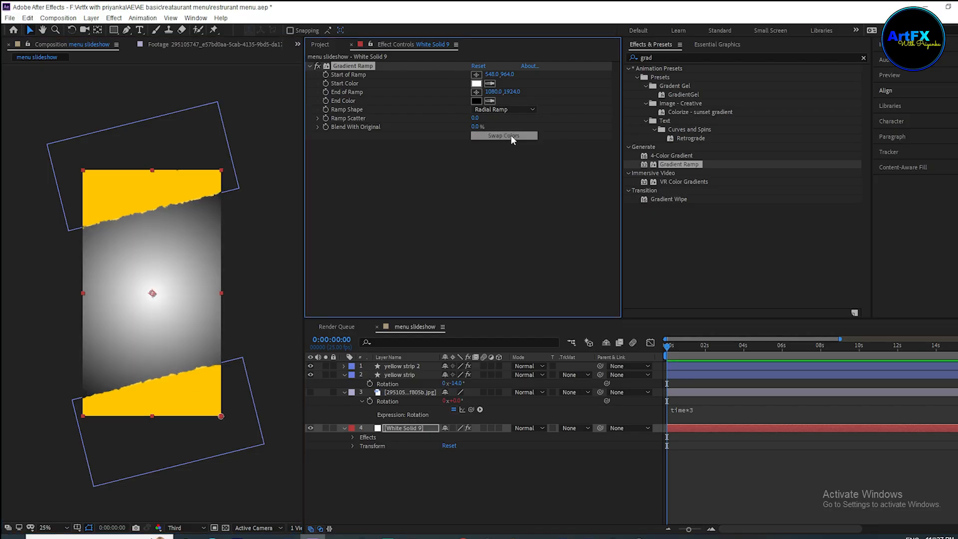
pyautogui.click(477, 101)
pyautogui.moveTo(254, 273)
pyautogui.mouseDown()
pyautogui.moveTo(235, 272)
pyautogui.moveTo(235, 258)
pyautogui.moveTo(231, 289)
pyautogui.moveTo(231, 272)
pyautogui.mouseUp()
pyautogui.click(464, 234)
pyautogui.click(484, 469)
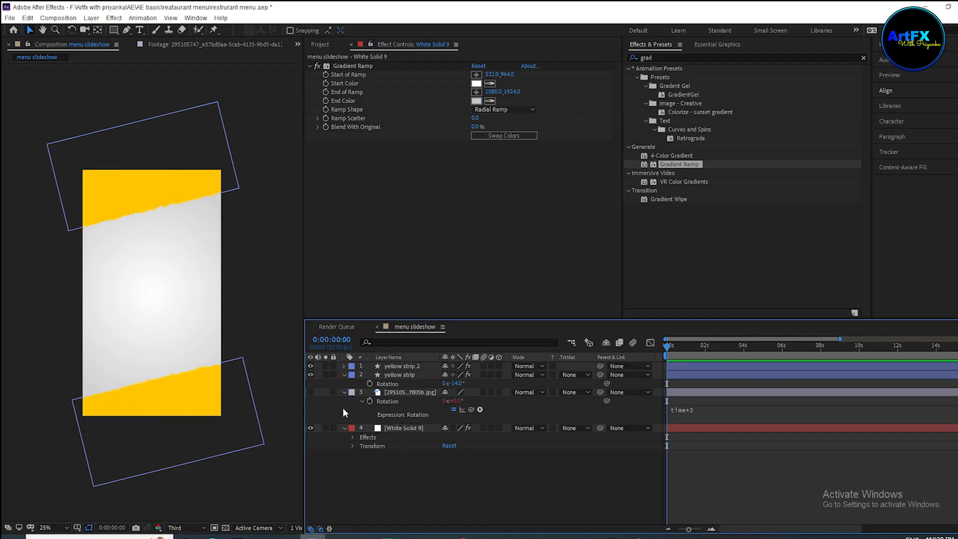
# Show the food pattern layer, set its blending mode to Overlay and lower its opacity to 44%.
pyautogui.click(310, 392)
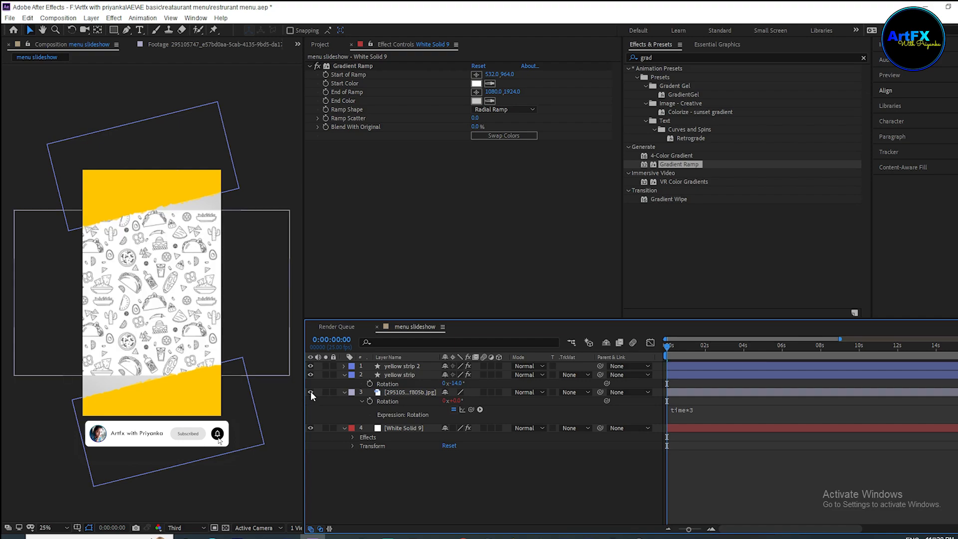
pyautogui.click(389, 400)
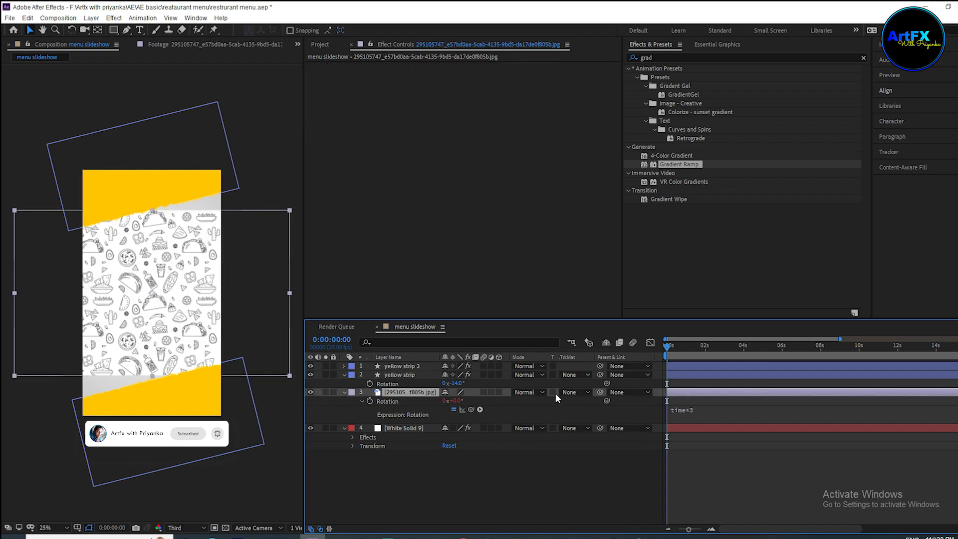
pyautogui.click(543, 391)
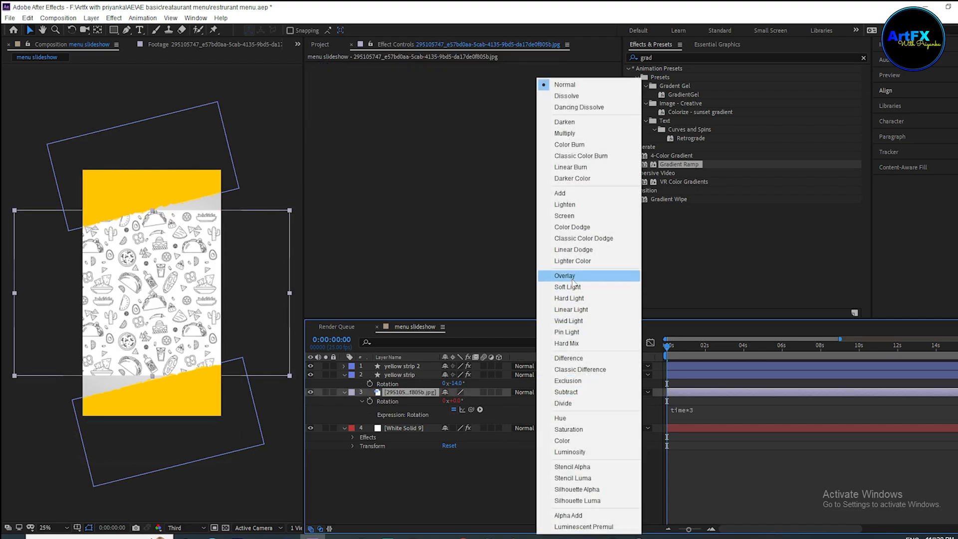
pyautogui.click(573, 277)
pyautogui.press('s')
pyautogui.moveTo(456, 401); pyautogui.dragTo(466, 403)
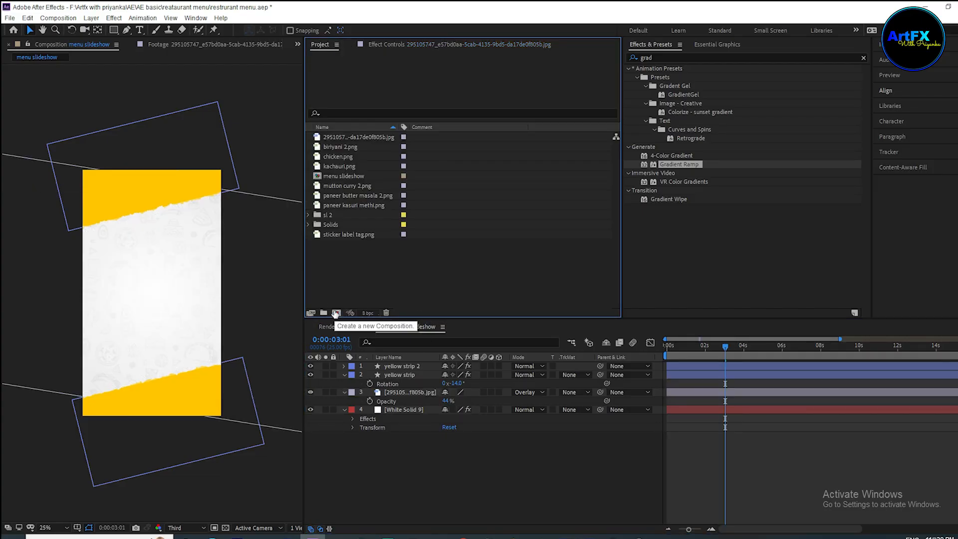
# Create a composition named "dish ani 1" at 1080 x 1080 px with a duration of 0:00:10:09.
pyautogui.click(336, 313)
pyautogui.write('dish a')
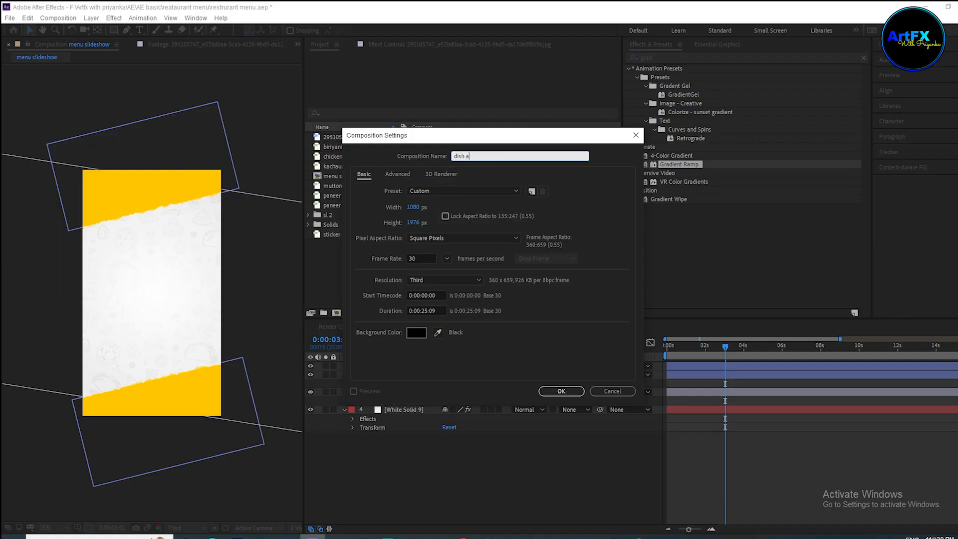
pyautogui.write('ni 1')
pyautogui.click(413, 222)
pyautogui.write('10')
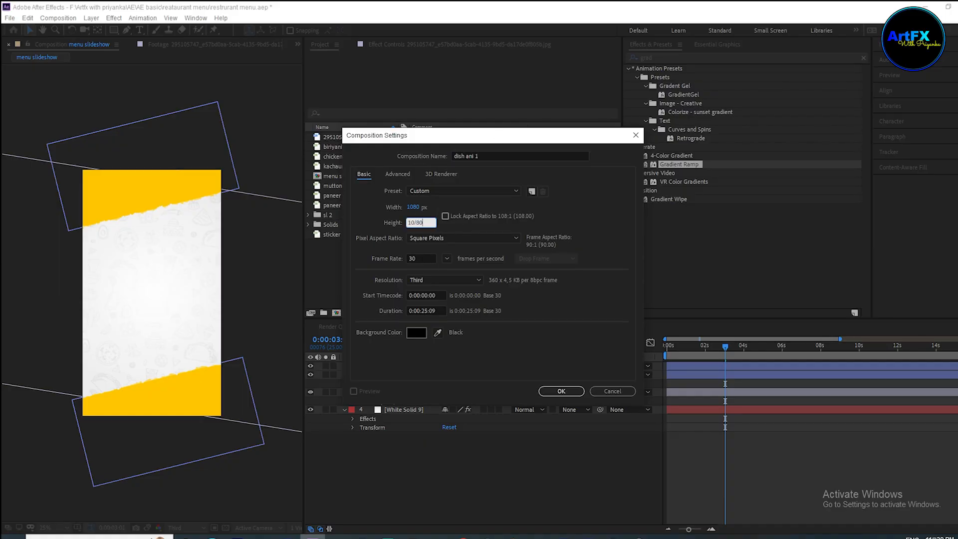
pyautogui.write('80')
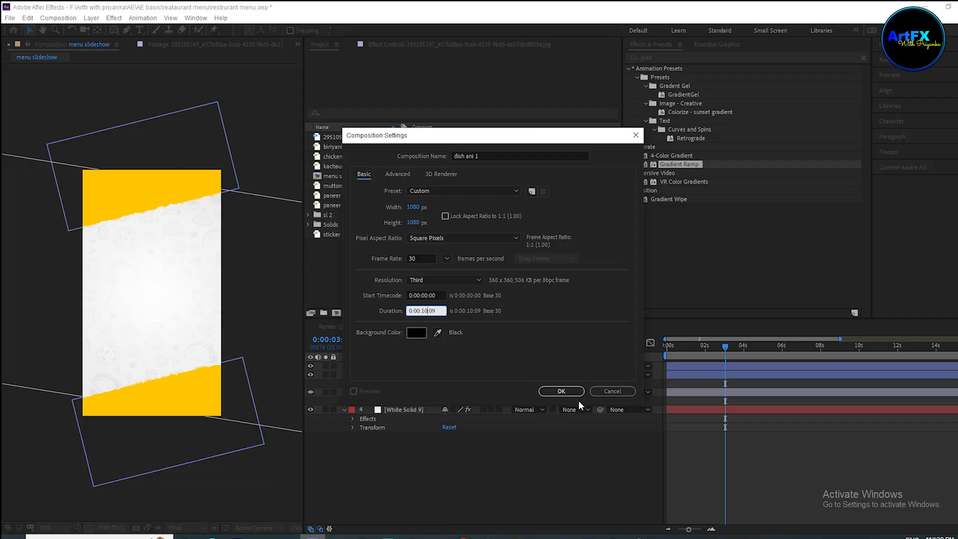
pyautogui.click(567, 393)
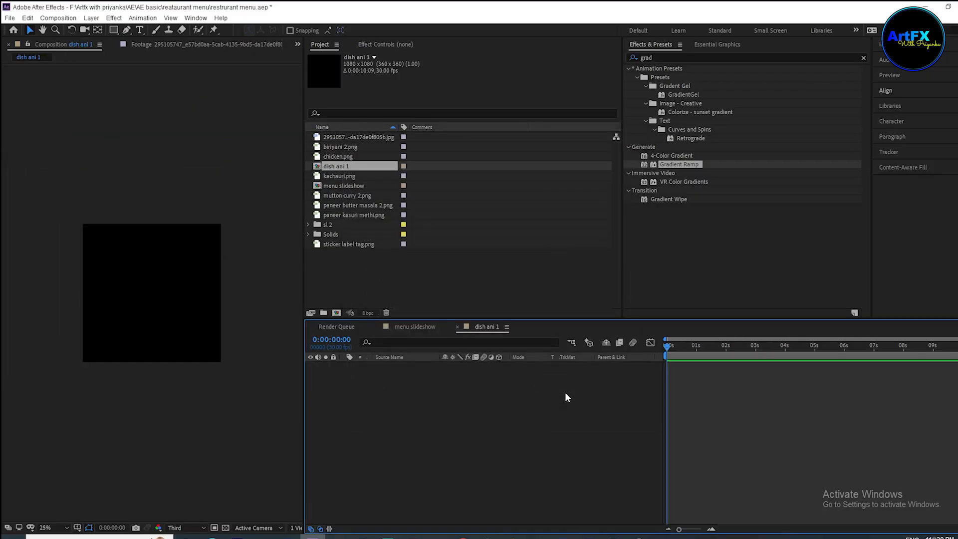
# Draw a large yellow rounded rectangle that fills most of the dish ani 1 composition.
pyautogui.press('.')
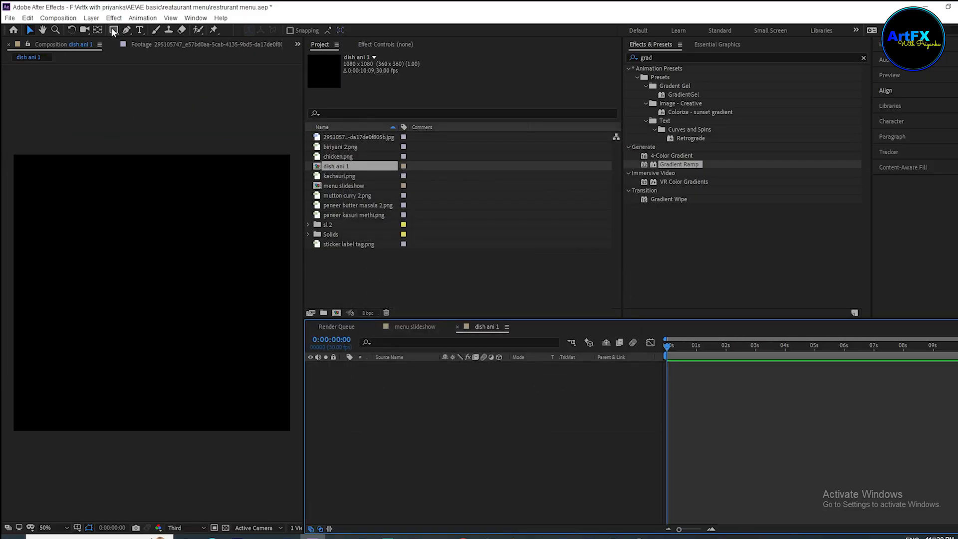
pyautogui.moveTo(112, 27); pyautogui.dragTo(190, 39)
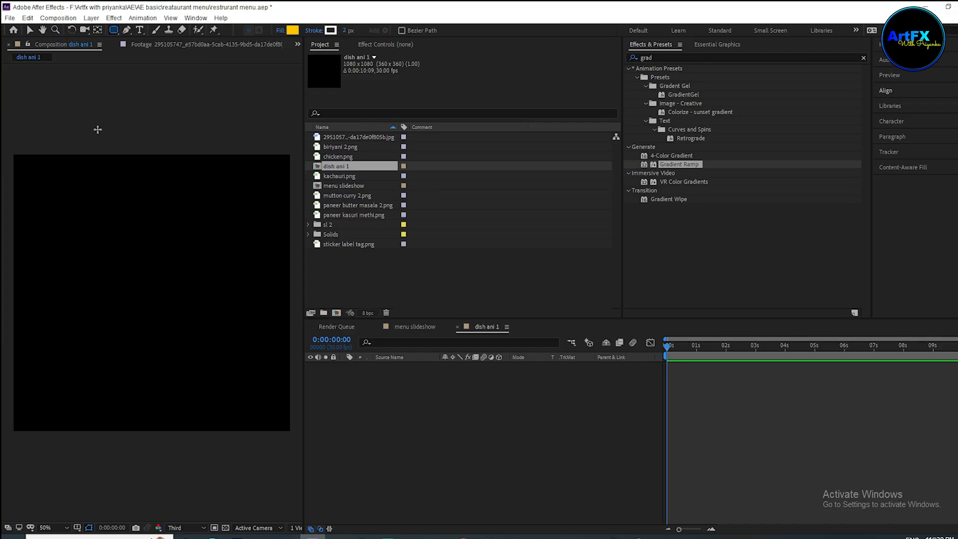
pyautogui.moveTo(39, 165)
pyautogui.mouseDown()
pyautogui.moveTo(105, 208)
pyautogui.moveTo(250, 415)
pyautogui.moveTo(270, 428)
pyautogui.mouseUp()
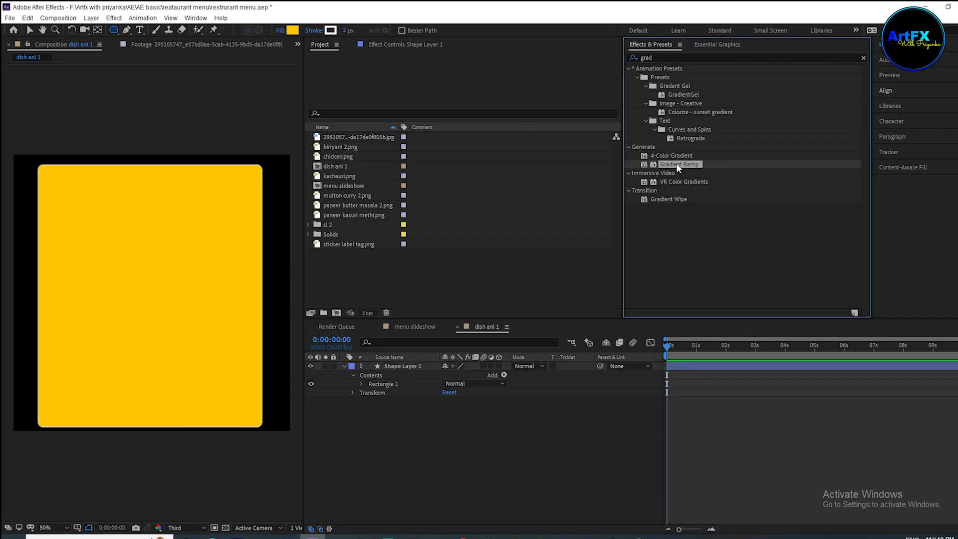
# Apply Gradient Ramp to the rounded rectangle, running from its right edge, about 944, 564, to its left edge, about 96, 552.
pyautogui.moveTo(675, 163); pyautogui.dragTo(419, 367)
pyautogui.moveTo(151, 155); pyautogui.dragTo(255, 299)
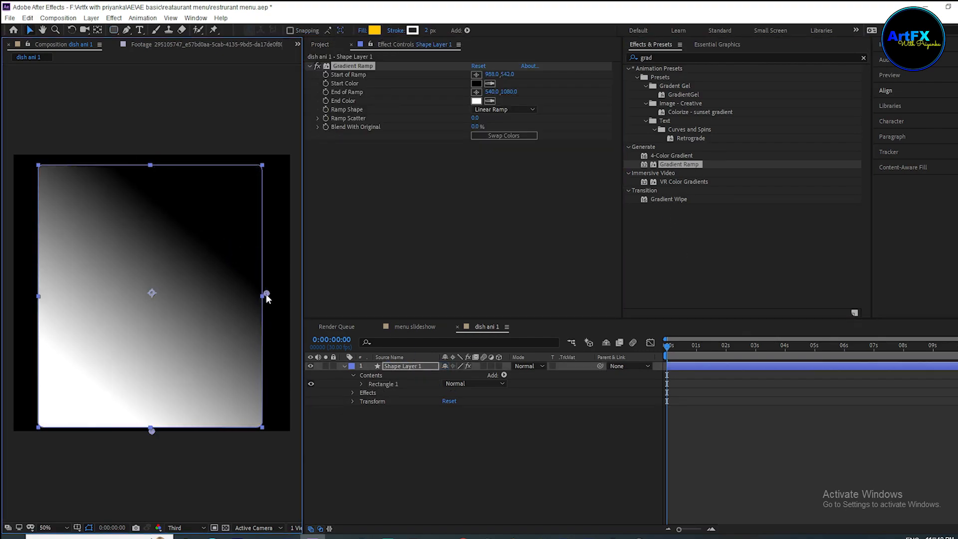
pyautogui.moveTo(152, 430); pyautogui.dragTo(38, 296)
# Set the rectangle's Gradient Ramp start colour to yellow FFF600.
pyautogui.click(476, 84)
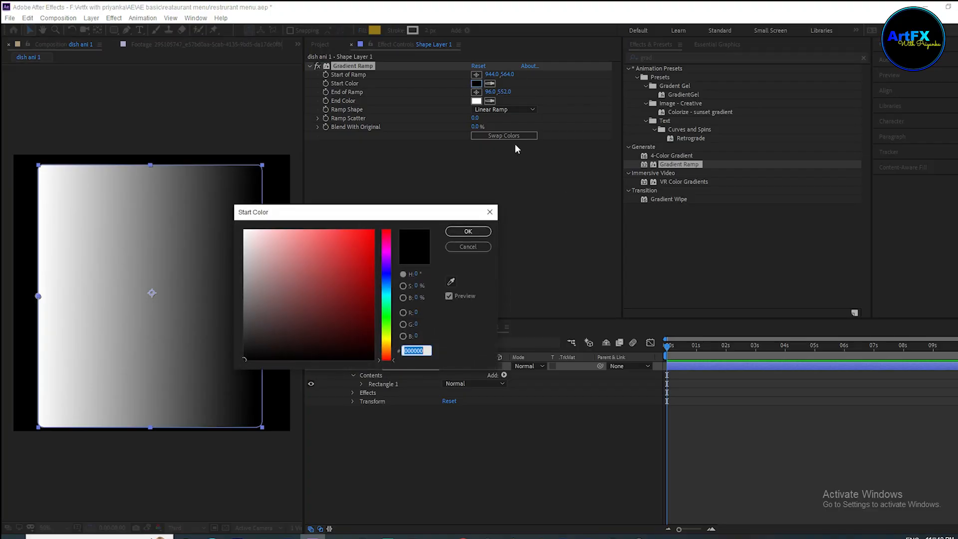
pyautogui.click(387, 339)
pyautogui.moveTo(372, 323); pyautogui.dragTo(496, 86)
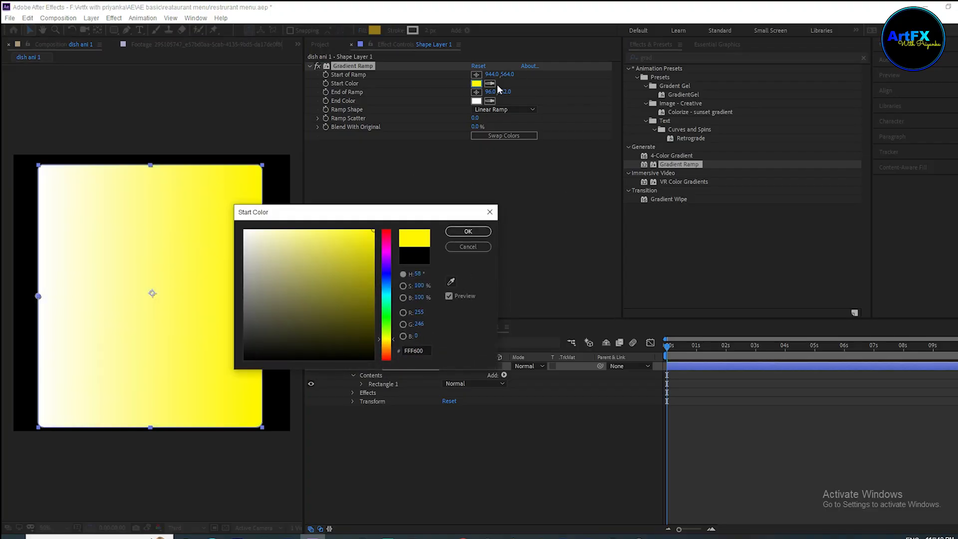
pyautogui.click(462, 235)
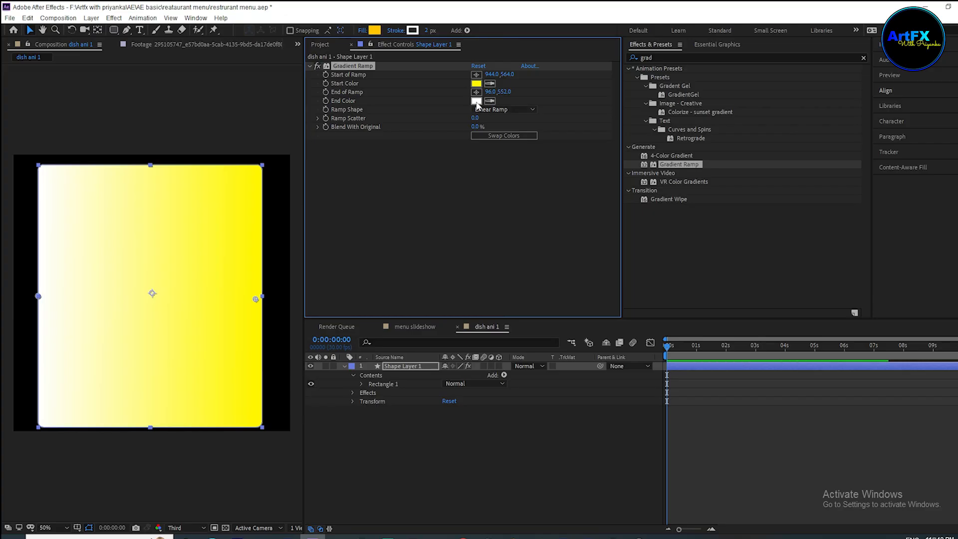
# Set the rectangle's Gradient Ramp end colour to orange FF9C00.
pyautogui.click(476, 101)
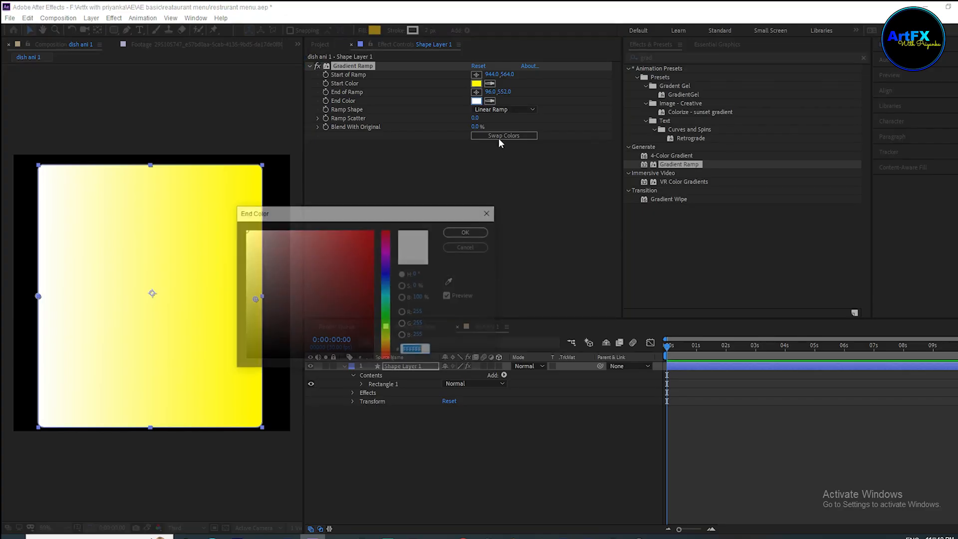
pyautogui.click(388, 344)
pyautogui.moveTo(338, 273); pyautogui.dragTo(474, 128)
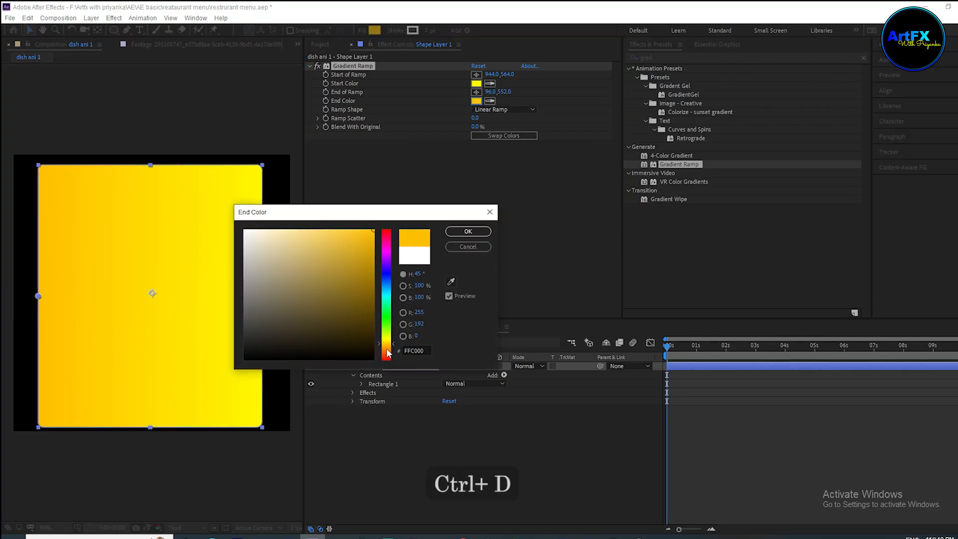
pyautogui.moveTo(387, 351); pyautogui.dragTo(389, 349)
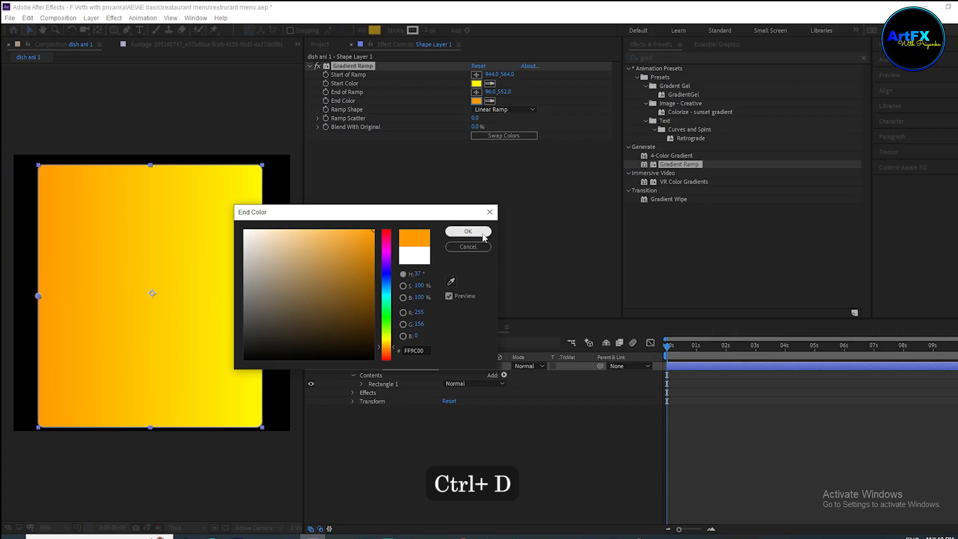
pyautogui.click(468, 232)
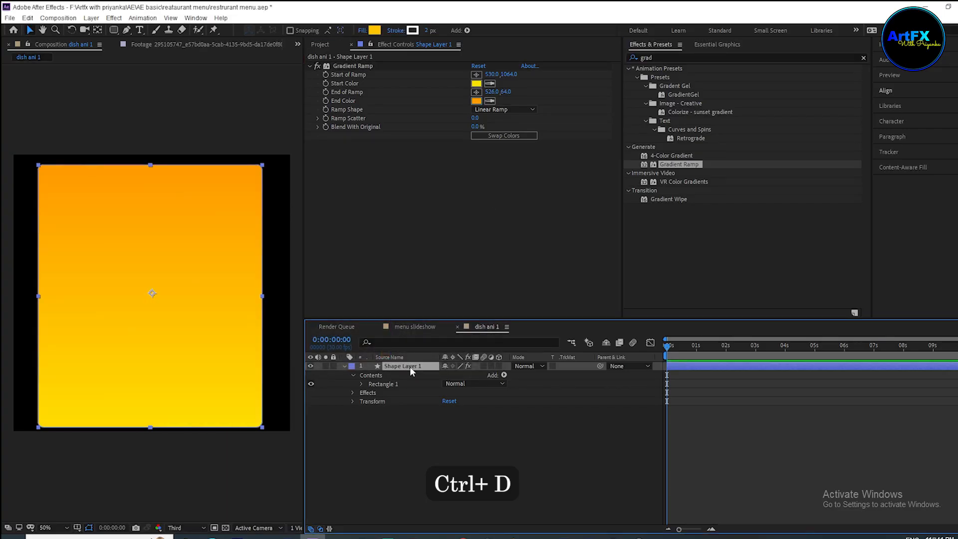
# Duplicate the gradient rectangle layer and scale the copy to 96%.
pyautogui.hotkey('ctrl', 'd')
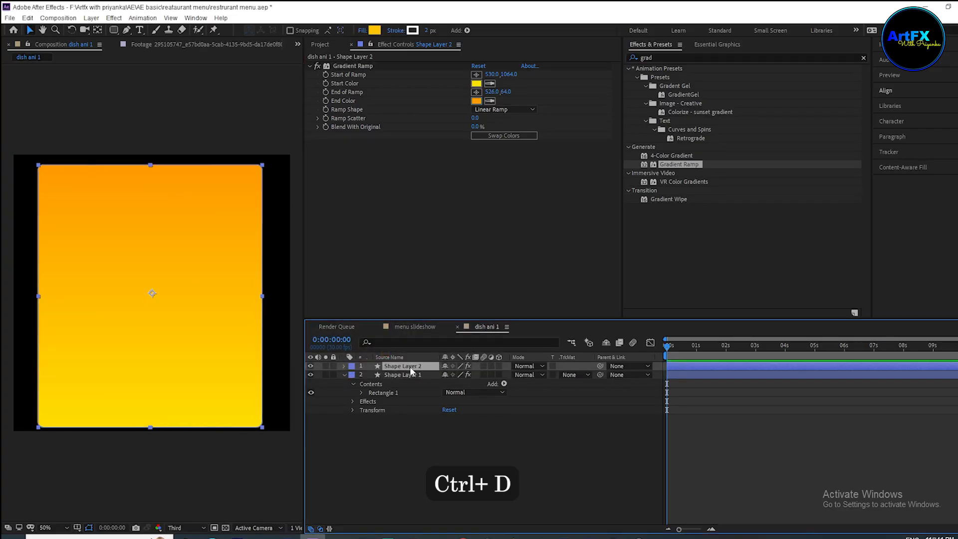
pyautogui.press('s')
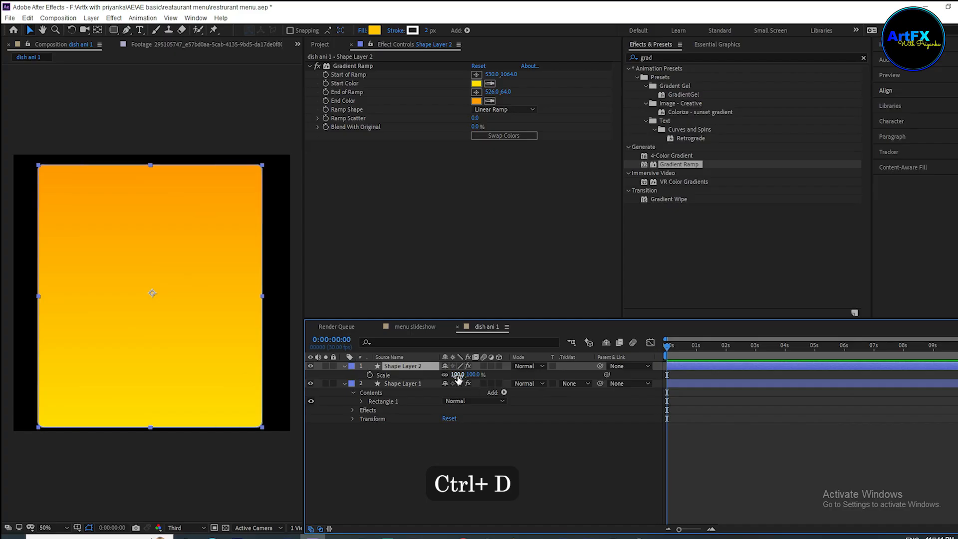
pyautogui.moveTo(457, 374); pyautogui.dragTo(454, 375)
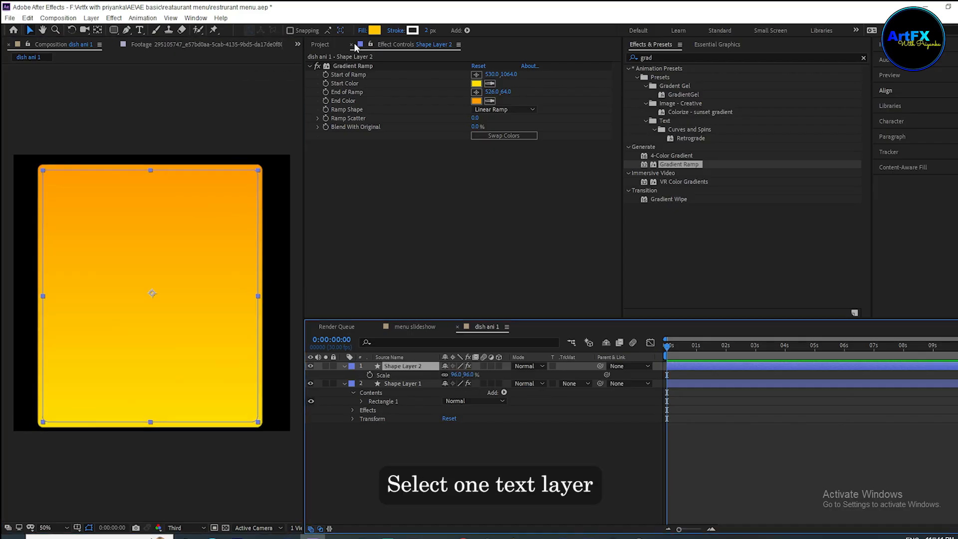
# Set the fill of the scaled-down rectangle copy to None.
pyautogui.click(363, 31)
pyautogui.click(441, 245)
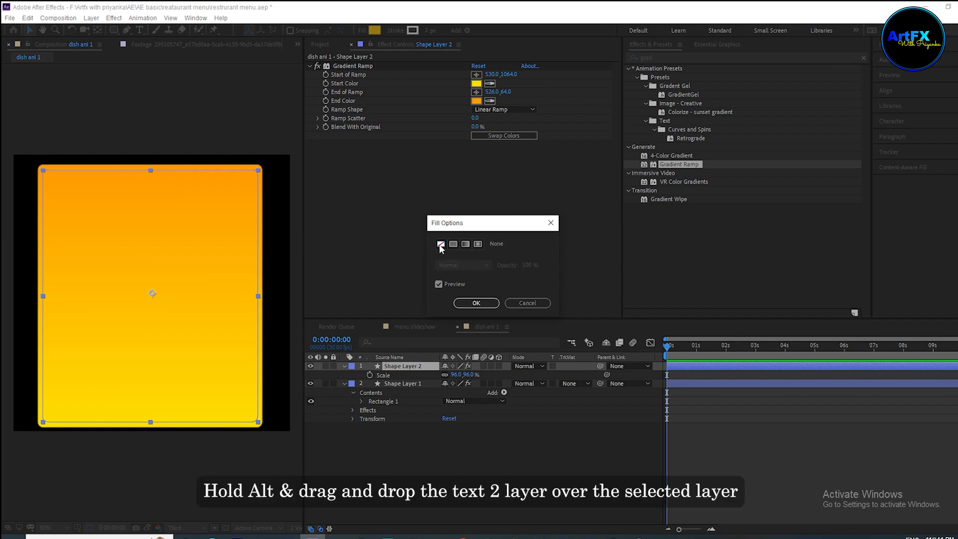
pyautogui.click(476, 302)
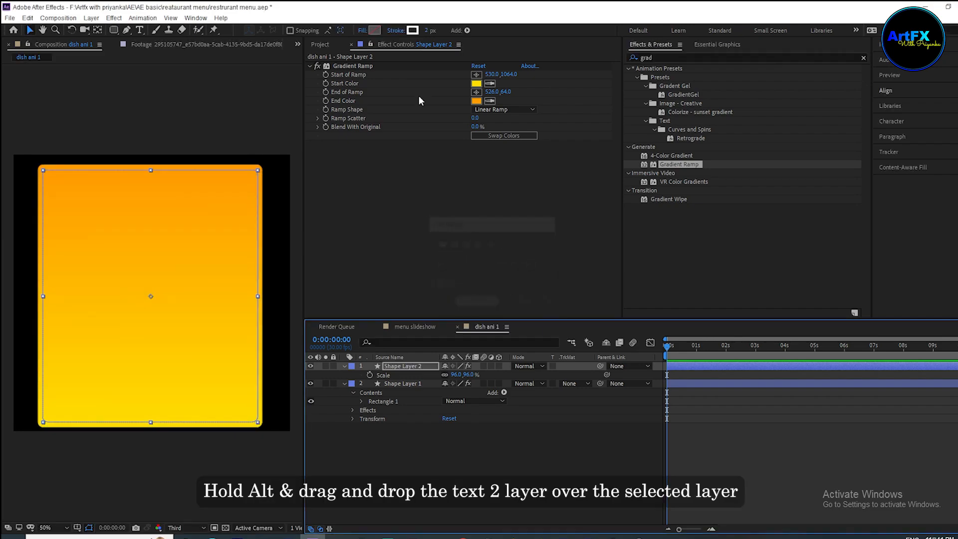
# Remove Shape Layer 2's Gradient Ramp and give its thickened stroke a linear gradient from yellow FFFC00 to white.
pyautogui.click(397, 30)
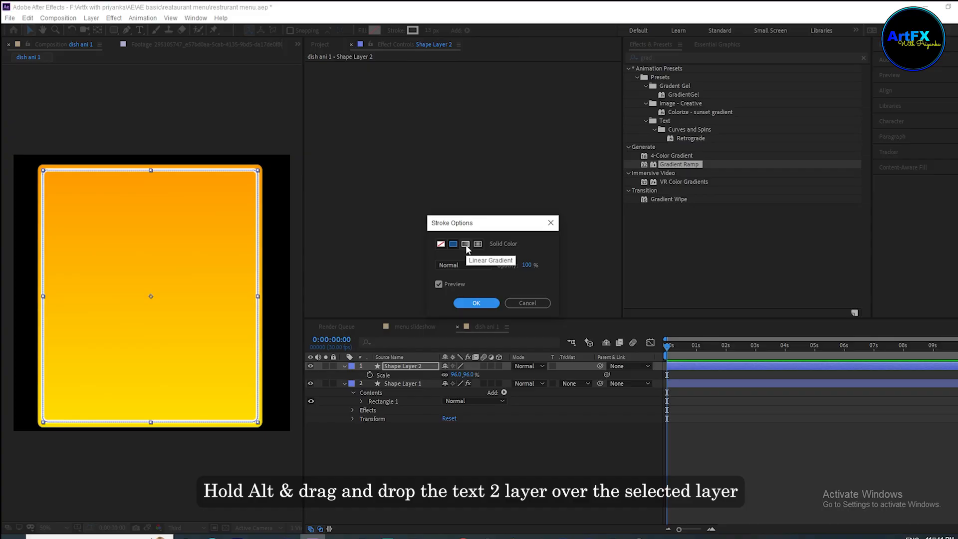
pyautogui.click(466, 245)
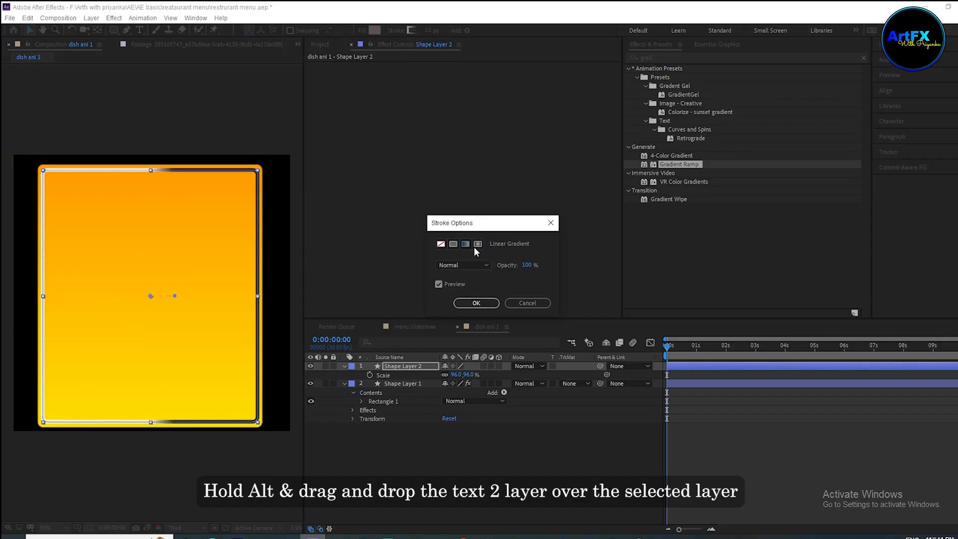
pyautogui.click(477, 303)
pyautogui.click(411, 30)
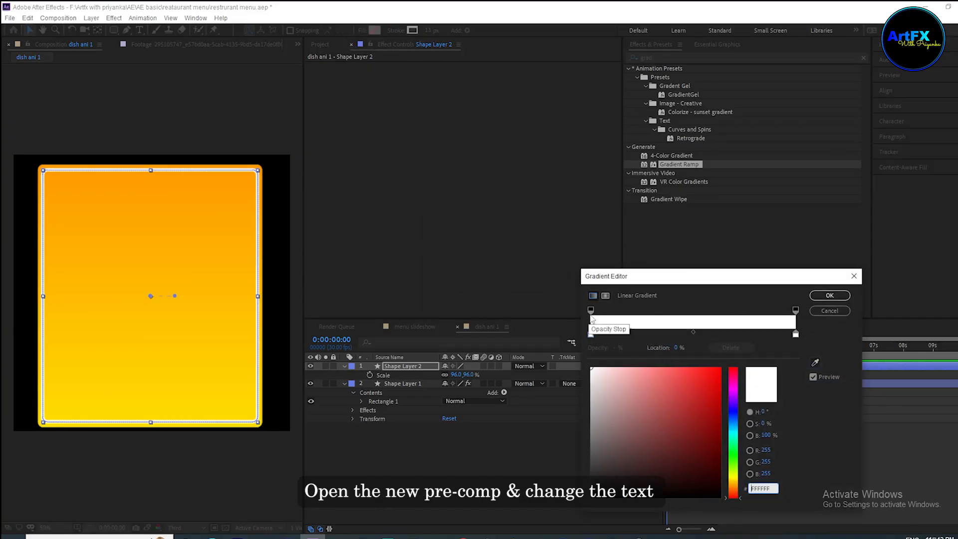
pyautogui.moveTo(735, 483); pyautogui.dragTo(738, 480)
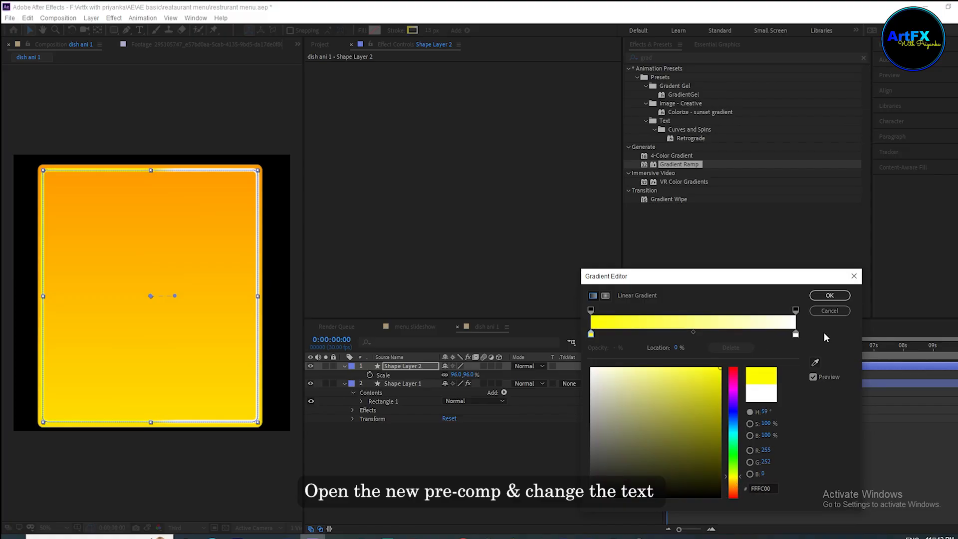
pyautogui.click(830, 295)
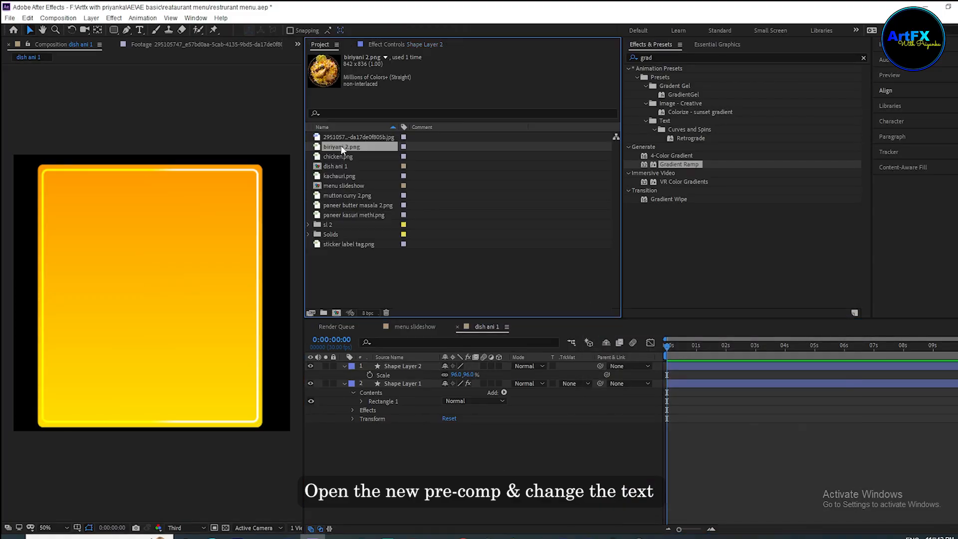
# Add biriyani 2.png above the shape layers, scale it to 71% and place it in the card's lower half.
pyautogui.moveTo(342, 149); pyautogui.dragTo(405, 368)
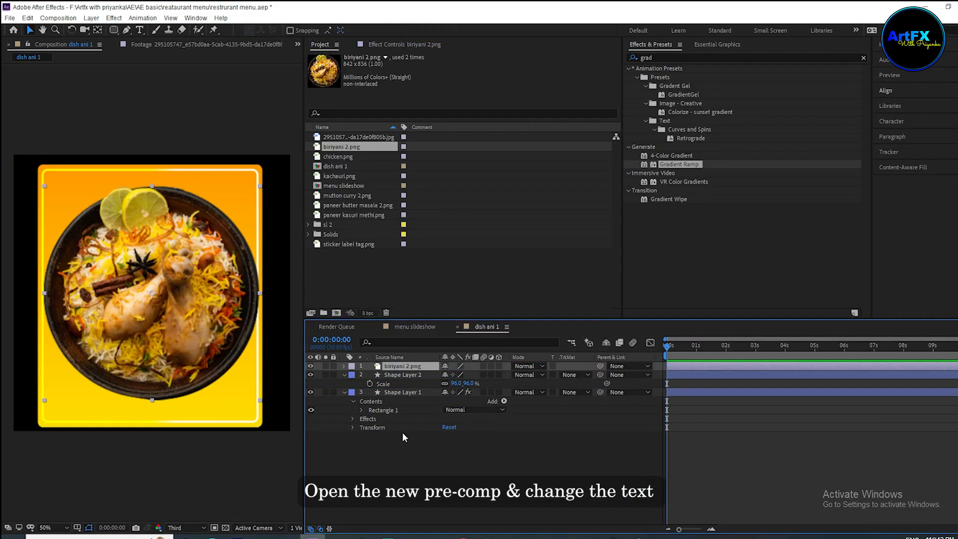
pyautogui.press('s')
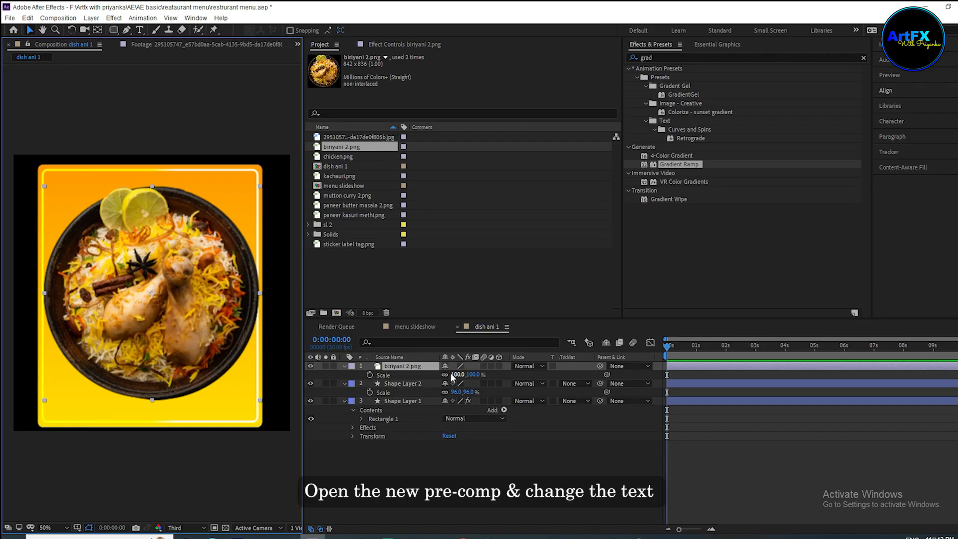
pyautogui.moveTo(455, 374)
pyautogui.mouseDown()
pyautogui.moveTo(446, 375)
pyautogui.moveTo(456, 378)
pyautogui.mouseUp()
pyautogui.click(433, 449)
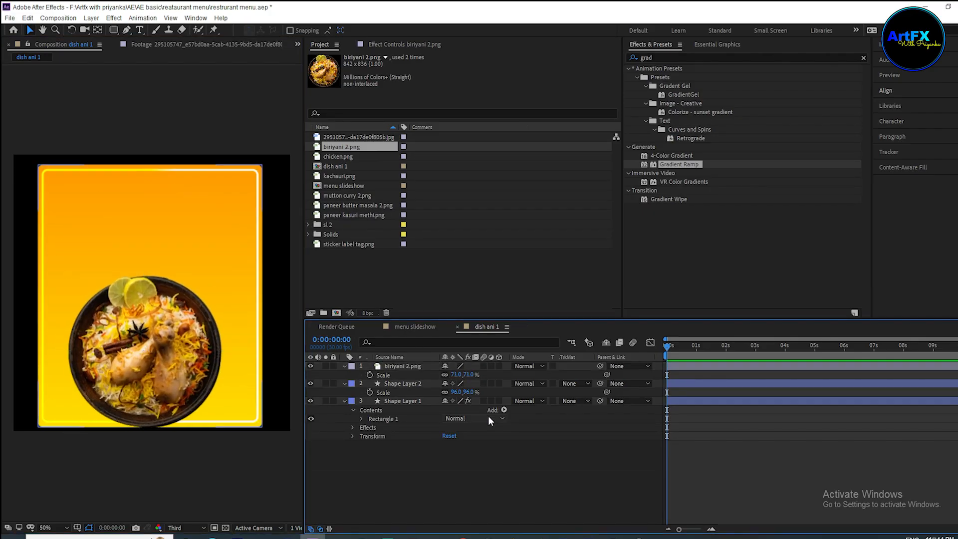
pyautogui.click(488, 417)
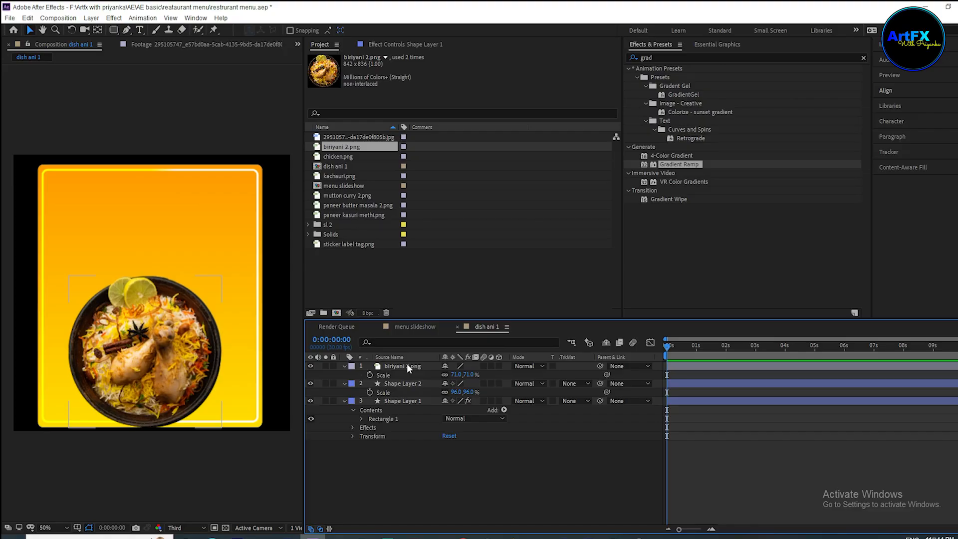
# Pre-compose the biriyani 2.png layer into a new composition named dish.
pyautogui.rightClick(410, 365)
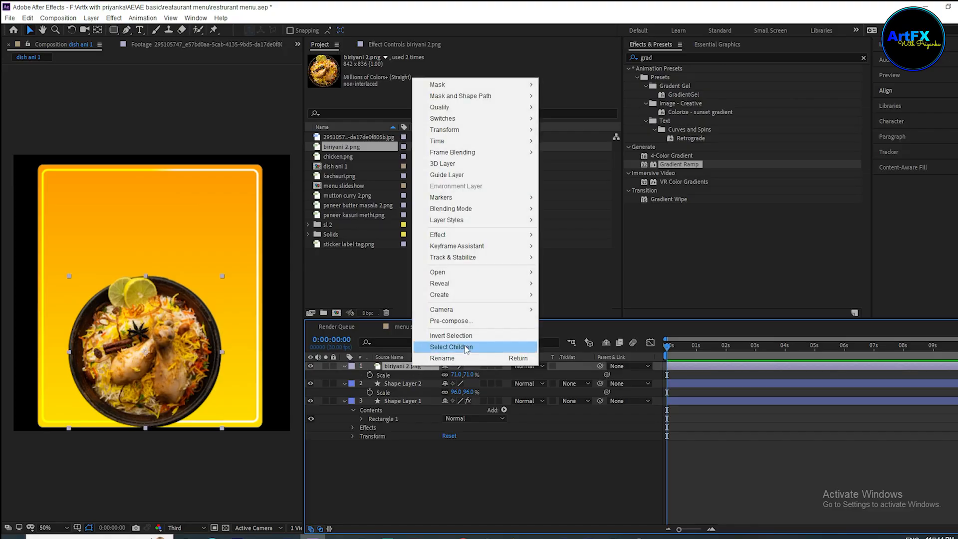
pyautogui.click(458, 320)
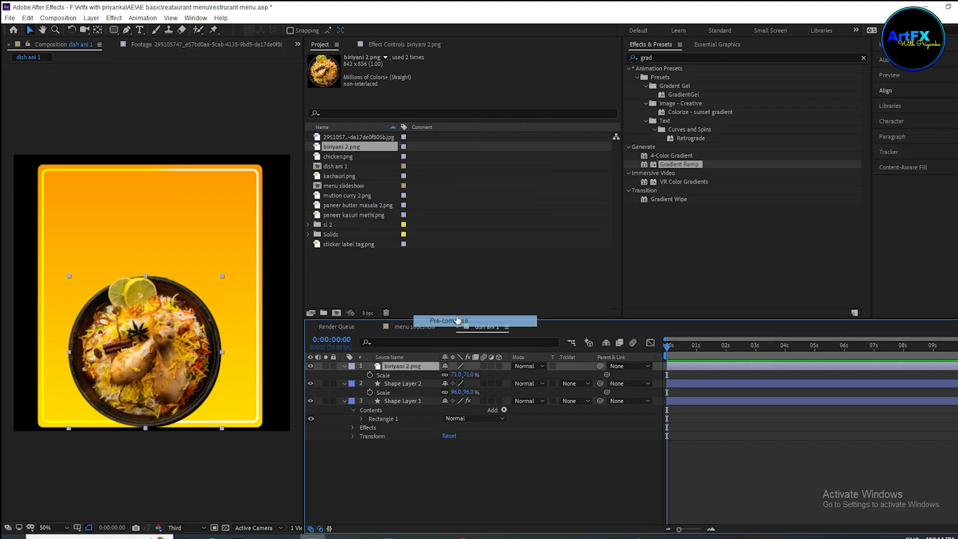
pyautogui.write('dis')
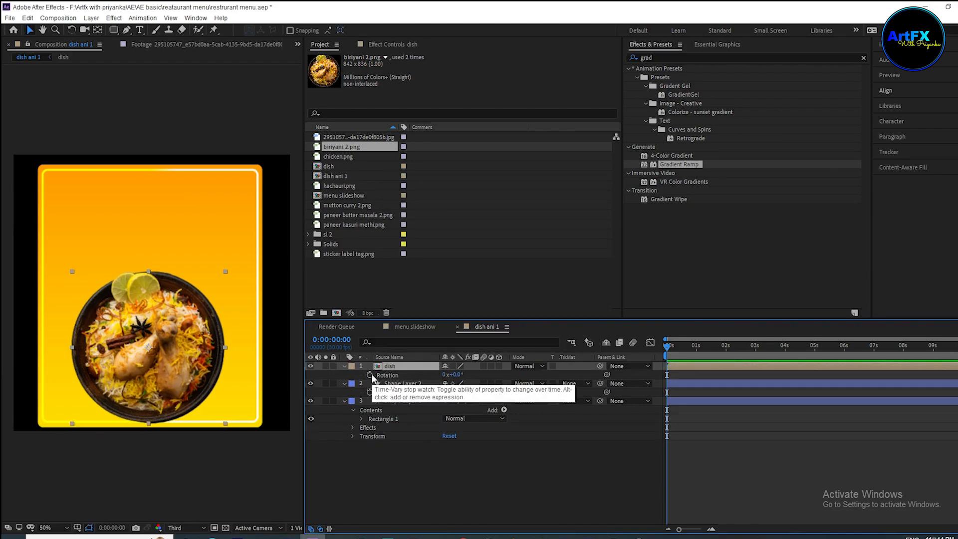
# Add the expression time*3 to the dish layer's Rotation and preview the spin.
pyautogui.keyDown('alt'); pyautogui.click(371, 375); pyautogui.keyUp('alt')
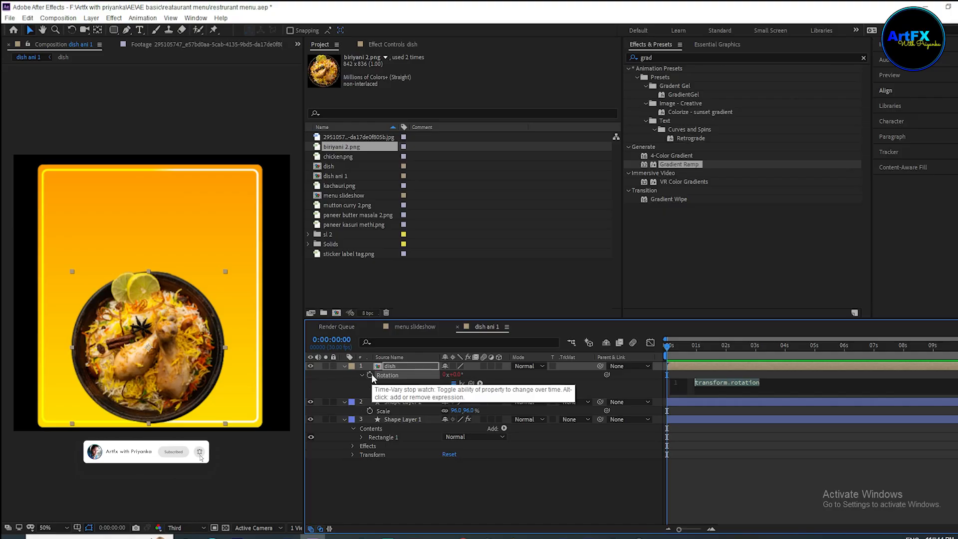
pyautogui.write('tim')
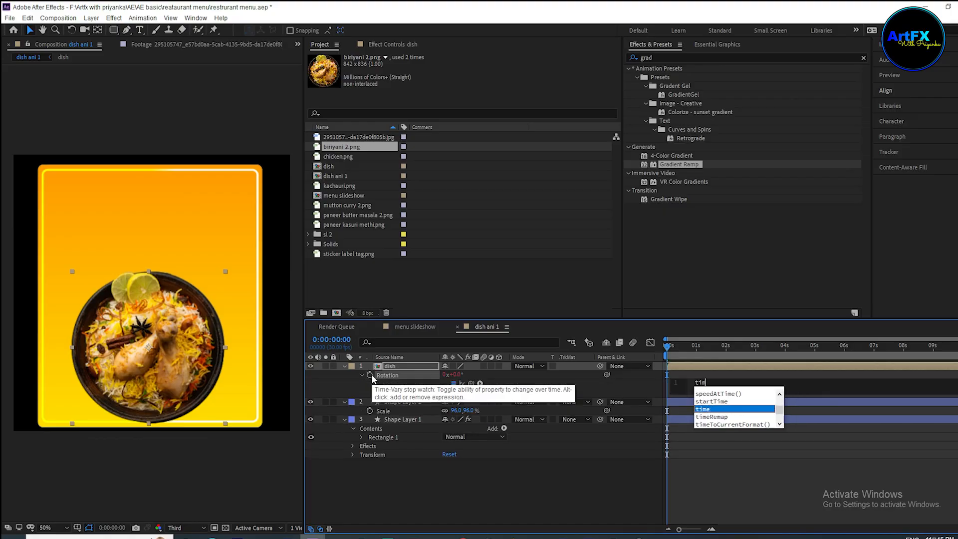
pyautogui.write('e*3')
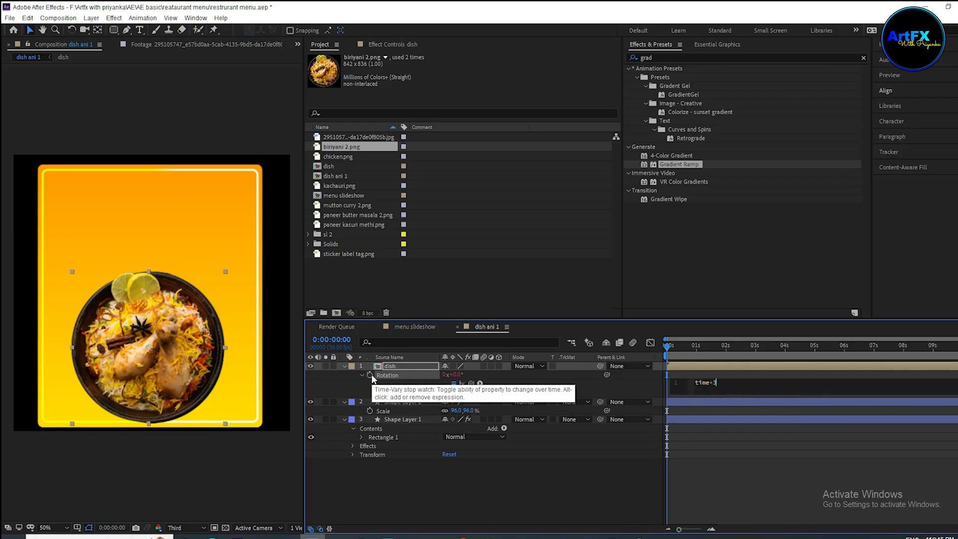
pyautogui.click(498, 475)
pyautogui.press('space')
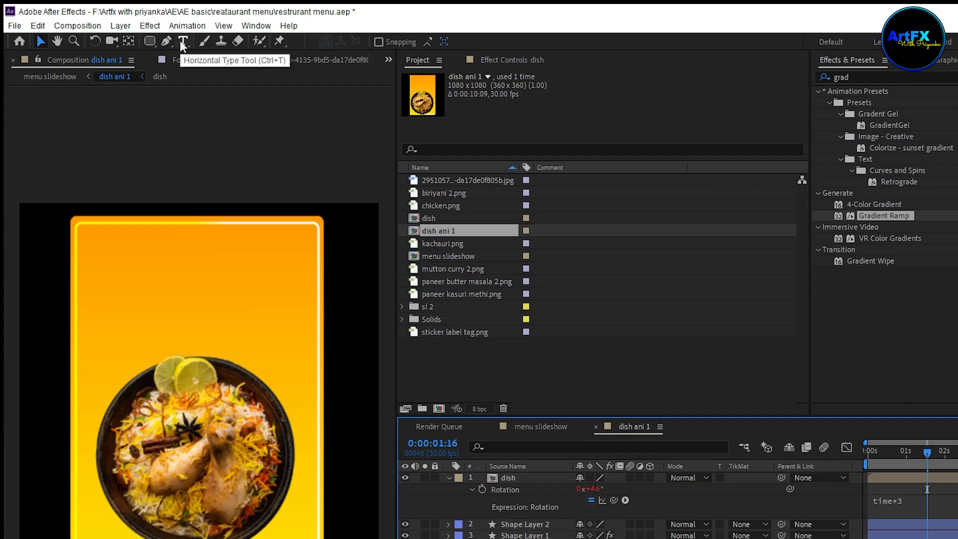
# Add a two-line text layer reading chicken biriyani in the card's upper half.
pyautogui.click(180, 41)
pyautogui.click(148, 290)
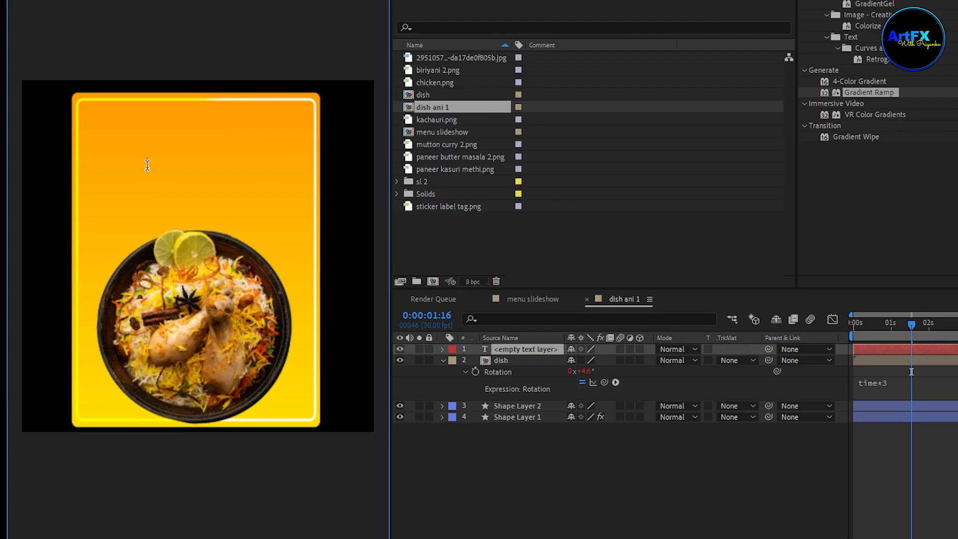
pyautogui.write('chicken ')
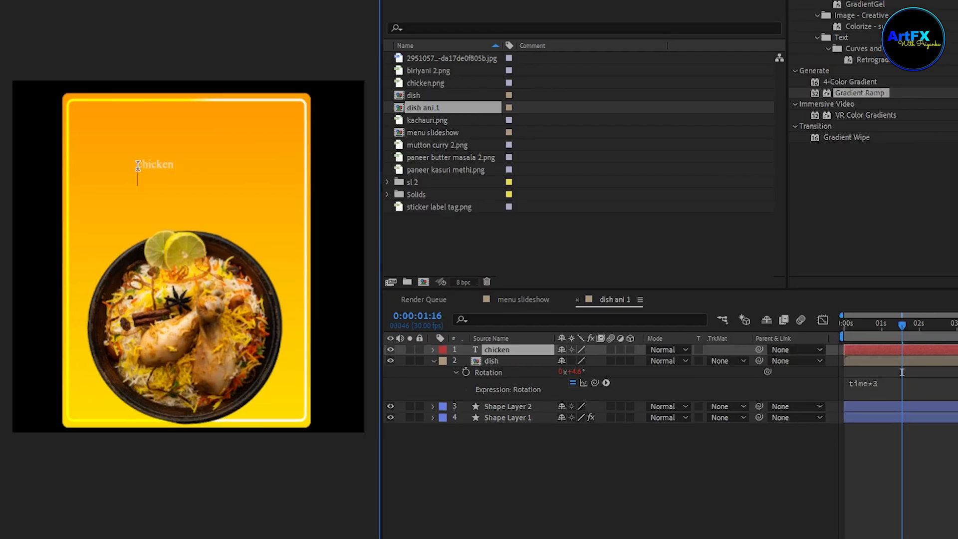
pyautogui.write('biryani')
# Format the dish title as Montserrat Bold with faux bold and all caps at 89 px.
pyautogui.click(829, 156)
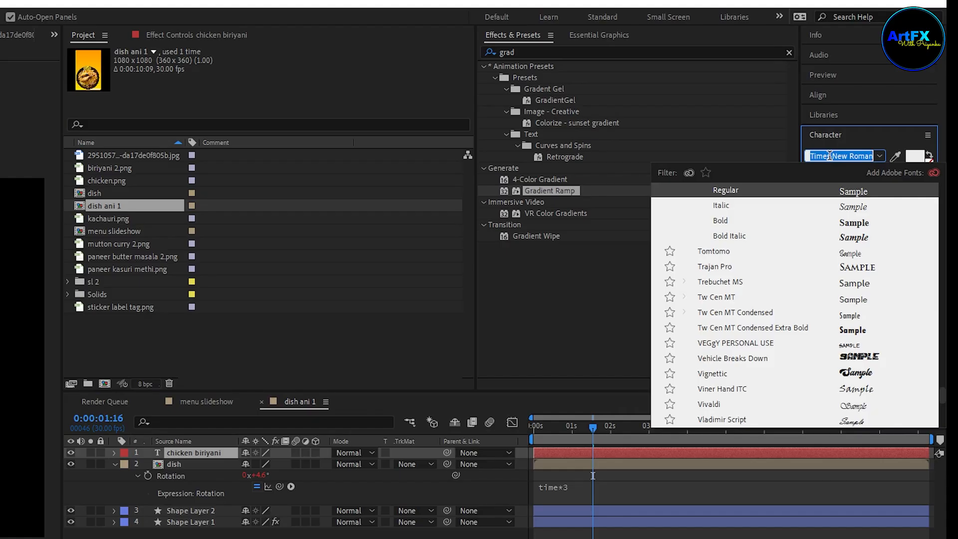
pyautogui.write('mon')
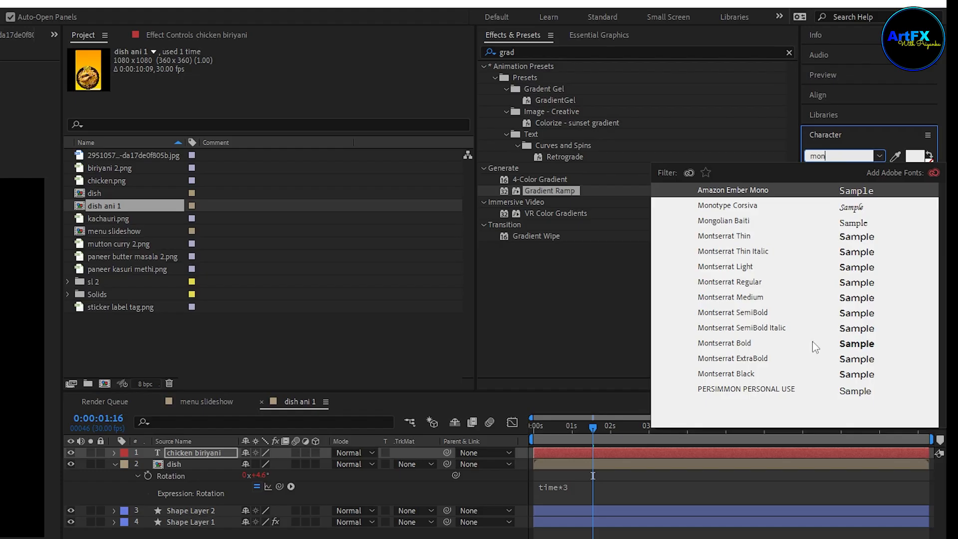
pyautogui.click(727, 344)
pyautogui.click(826, 281)
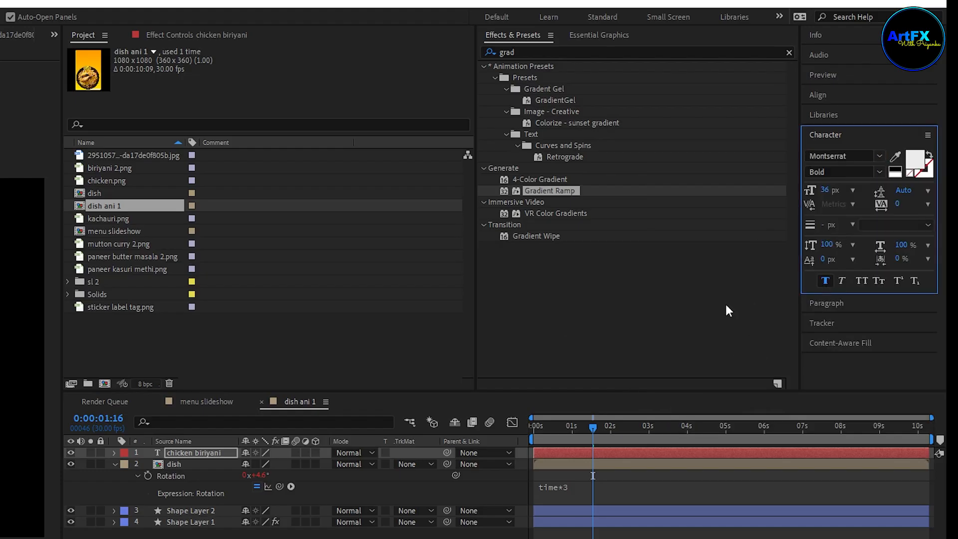
# Pre-compose the chicken biriyani text layer into a composition named dish name.
pyautogui.click(420, 372)
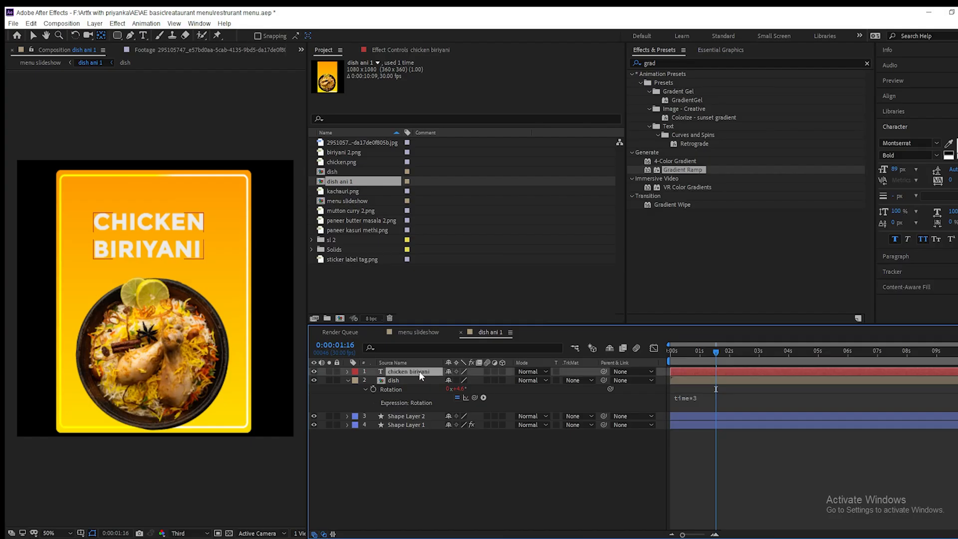
pyautogui.rightClick(419, 372)
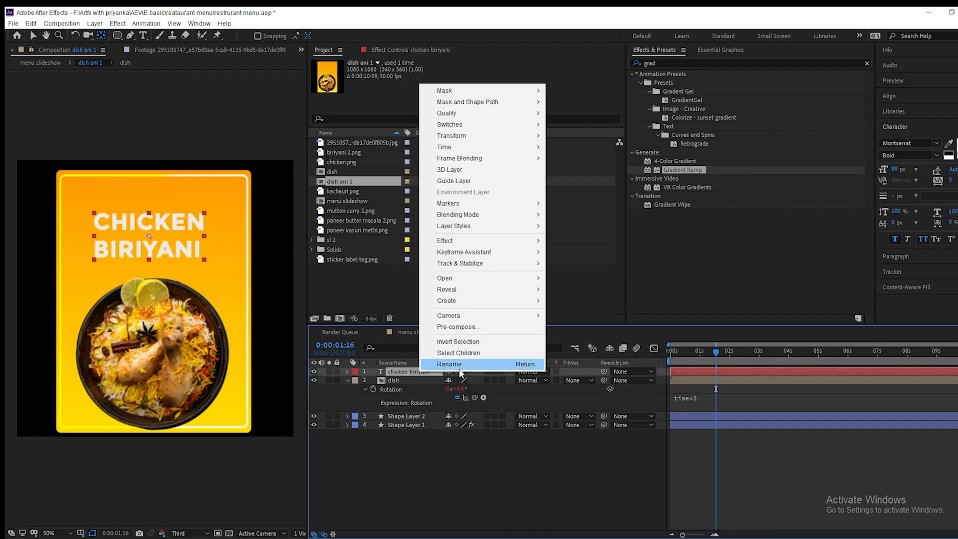
pyautogui.click(457, 327)
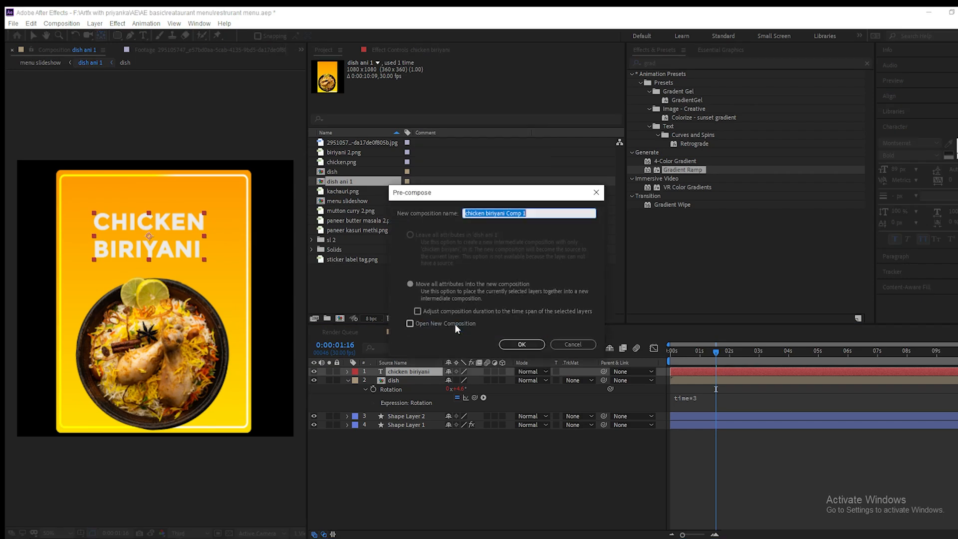
pyautogui.write('dish')
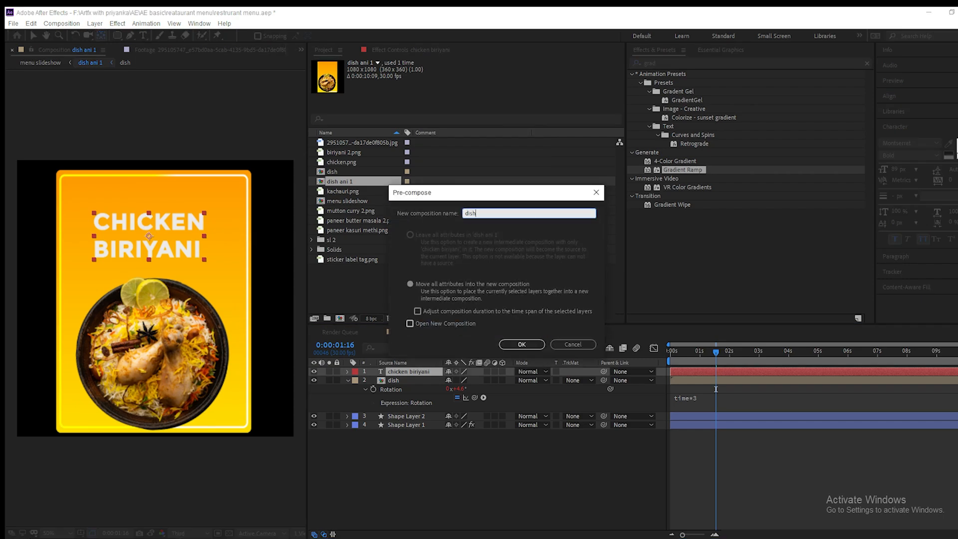
pyautogui.write(' name')
pyautogui.click(507, 348)
# Open the dish name composition and set its size to 720 x 250 px.
pyautogui.doubleClick(403, 372)
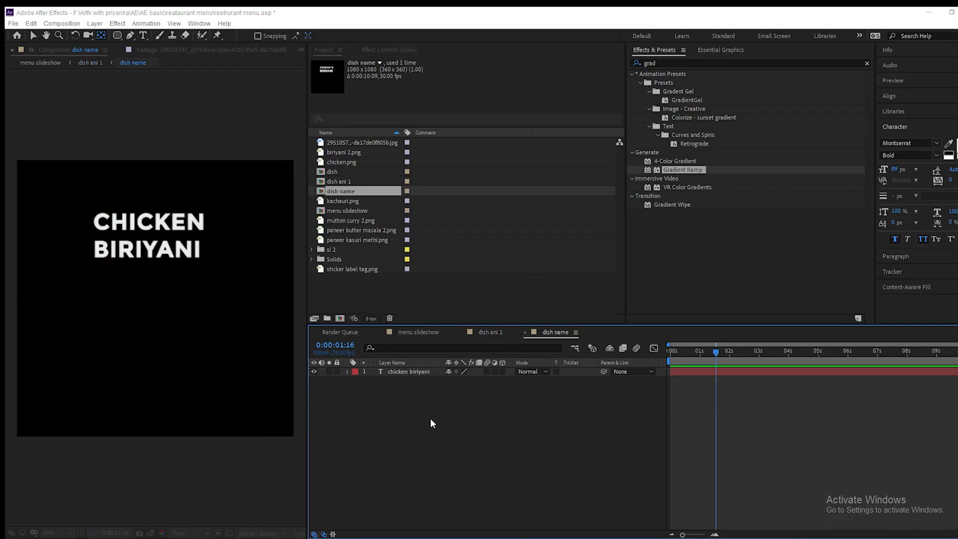
pyautogui.hotkey('ctrl', 'k')
pyautogui.click(417, 212)
pyautogui.click(418, 212)
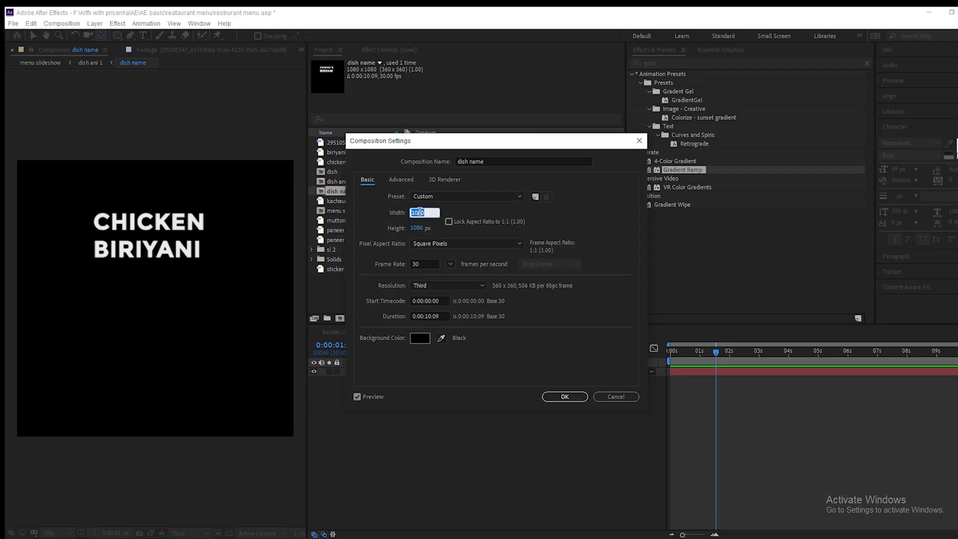
pyautogui.write('720')
pyautogui.click(418, 228)
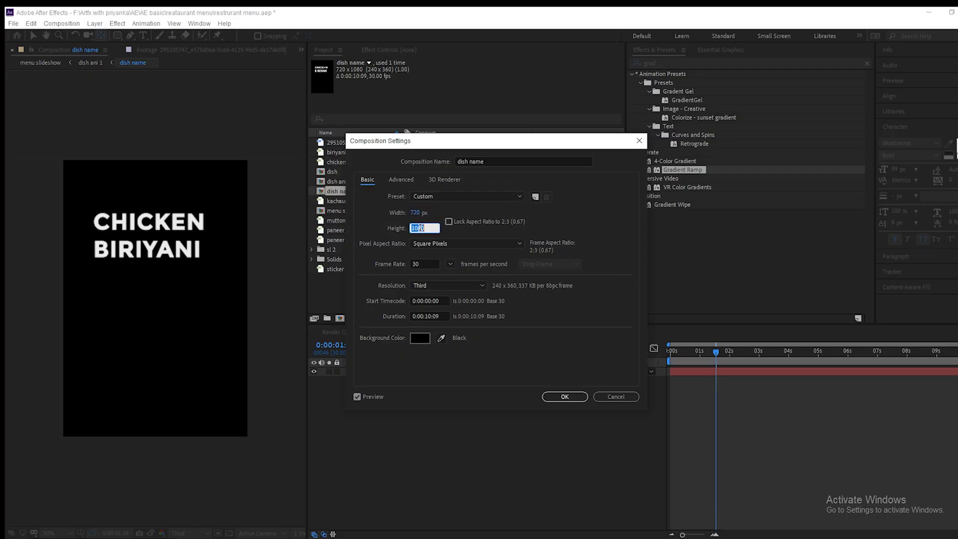
pyautogui.write('250')
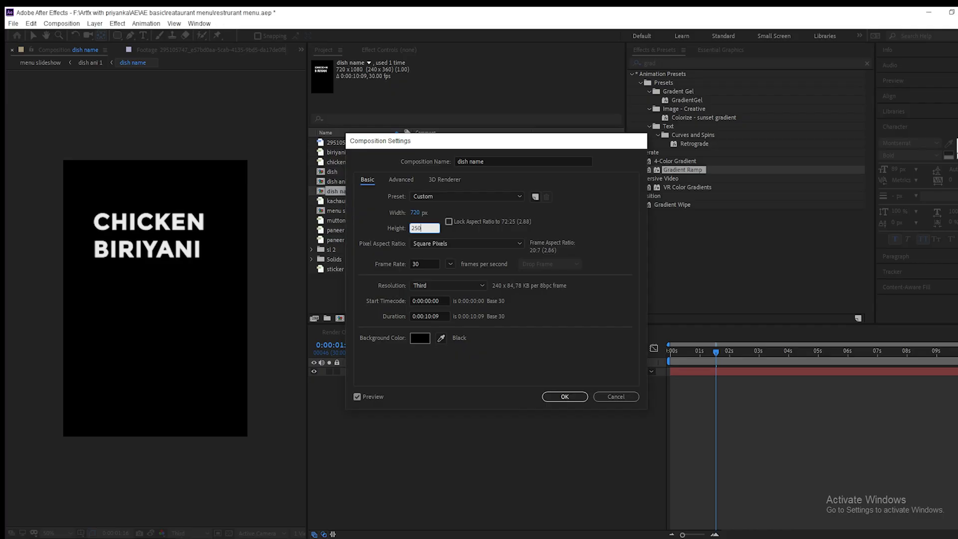
pyautogui.press('Return')
# Center the chicken biriyani text horizontally and vertically in the dish name composition.
pyautogui.click(416, 372)
pyautogui.click(889, 96)
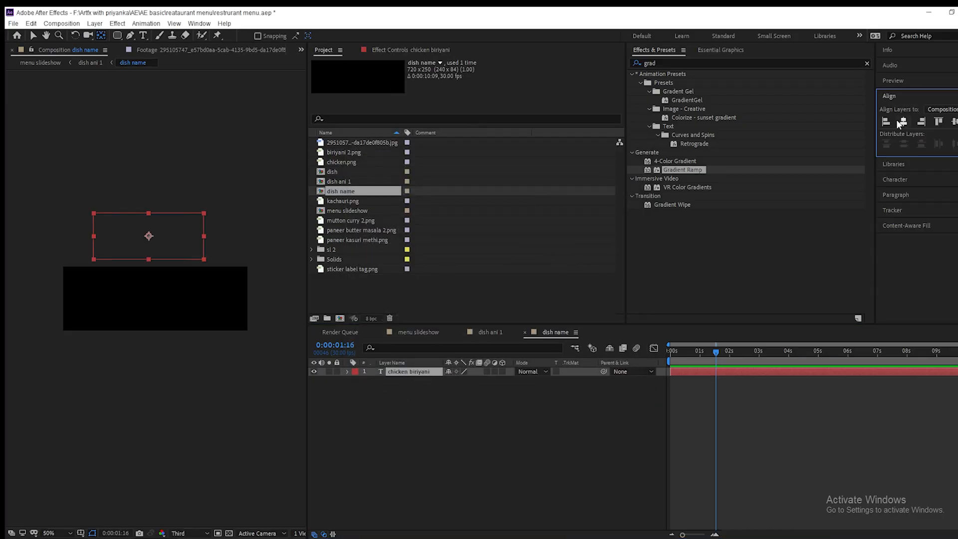
pyautogui.click(916, 121)
pyautogui.click(955, 121)
# Enlarge the title to 103 px with 93 px leading and 108% scale, and nudge it down to fit the composition.
pyautogui.press('s')
pyautogui.click(895, 195)
pyautogui.moveTo(952, 171)
pyautogui.mouseDown()
pyautogui.moveTo(904, 174)
pyautogui.moveTo(957, 172)
pyautogui.mouseUp()
pyautogui.click(424, 372)
pyautogui.press('Down')
pyautogui.press('Down')
pyautogui.press('Down')
pyautogui.press('Down')
pyautogui.press('Down')
pyautogui.press('Down')
pyautogui.press('Down')
pyautogui.press('Down')
pyautogui.press('Down')
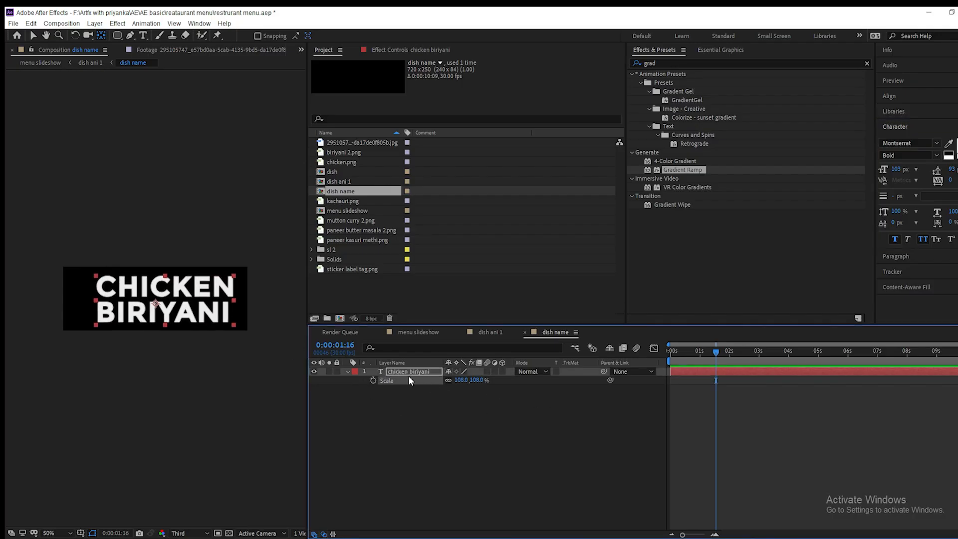
# Return to the dish ani 1 composition and move the dish name layer up above the biriyani plate.
pyautogui.click(486, 332)
pyautogui.press('v')
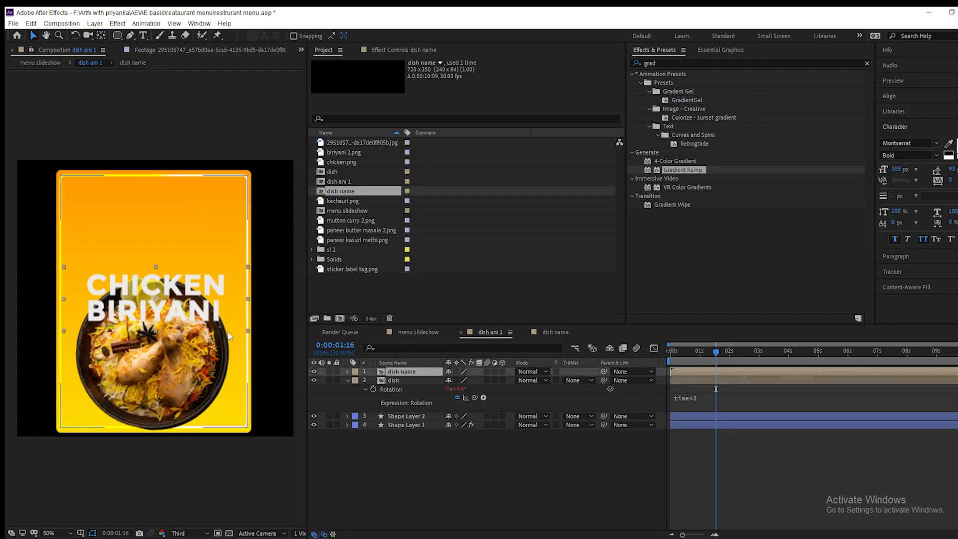
pyautogui.moveTo(169, 288); pyautogui.dragTo(169, 226)
# Apply a Drop Shadow to the dish name layer with 80% opacity, distance 8 and softness 6.
pyautogui.click(669, 62)
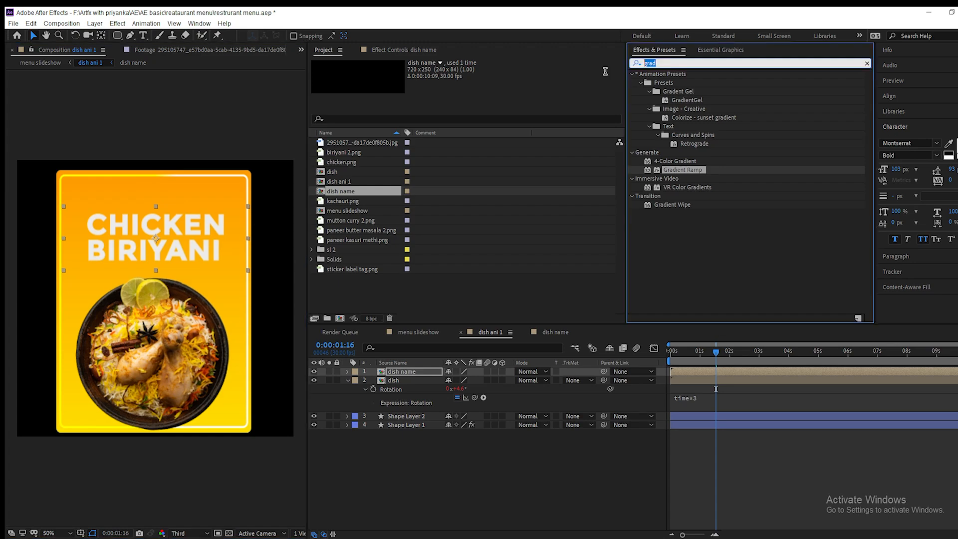
pyautogui.write('drop')
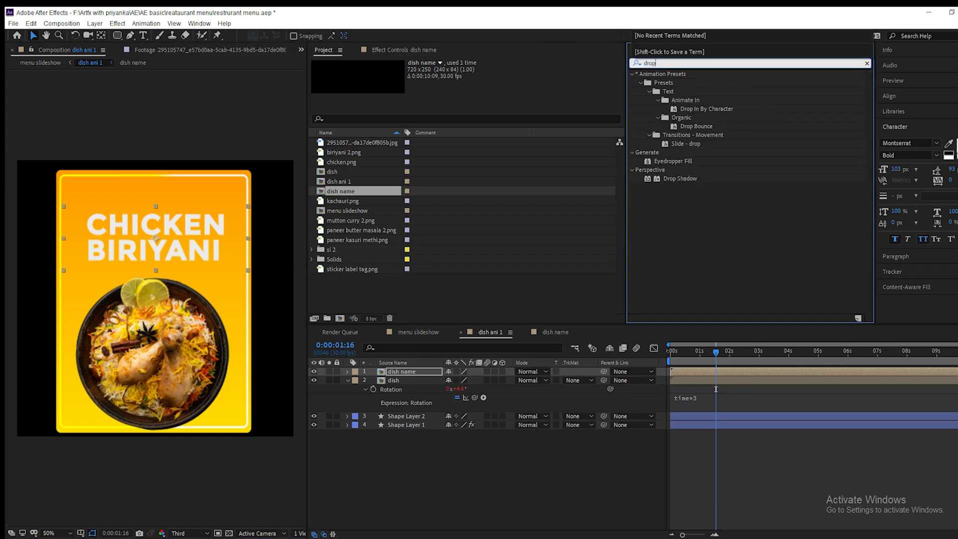
pyautogui.moveTo(681, 179); pyautogui.dragTo(418, 370)
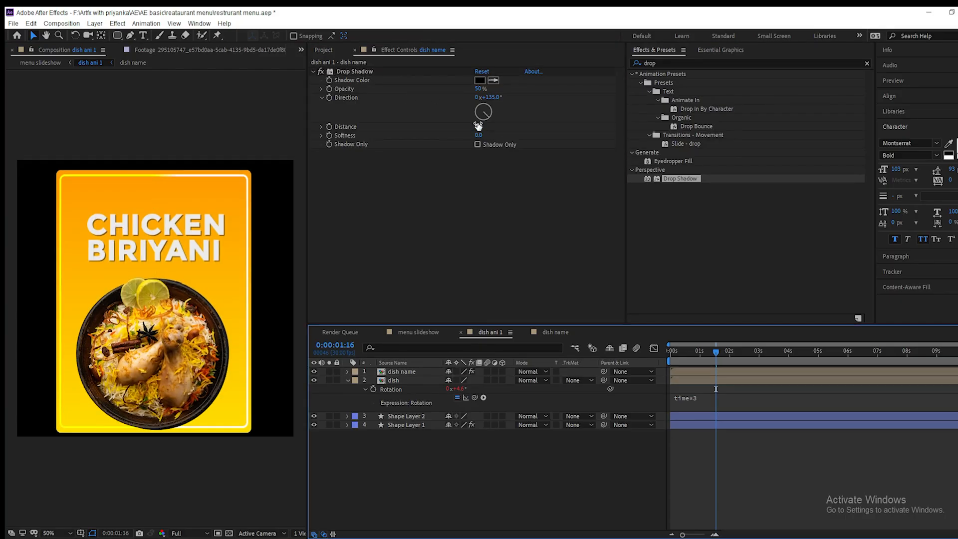
pyautogui.click(478, 126)
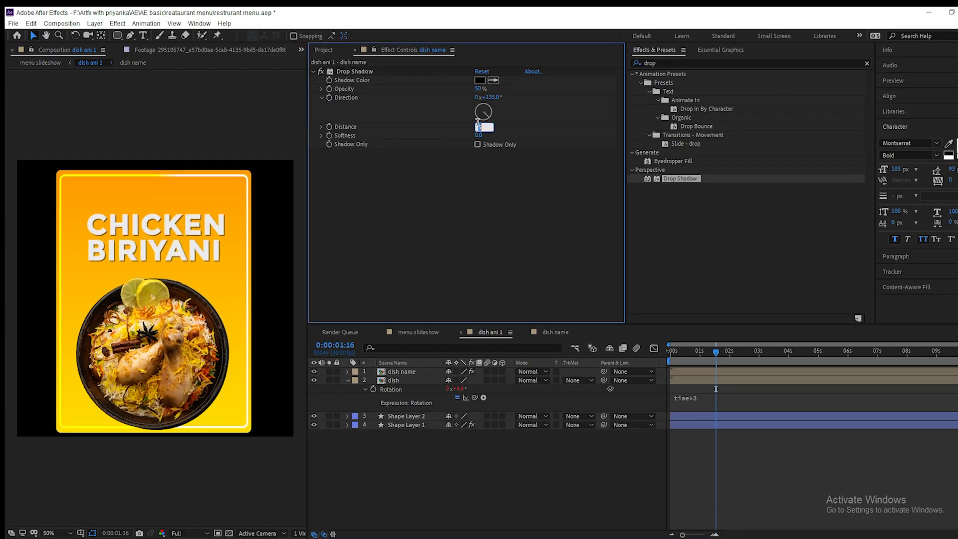
pyautogui.click(478, 89)
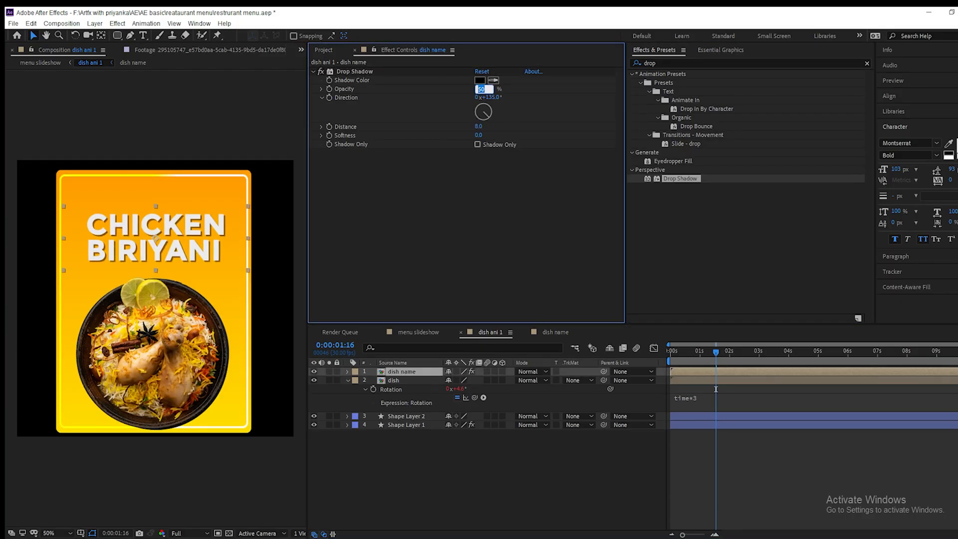
pyautogui.write('80')
pyautogui.press('Return')
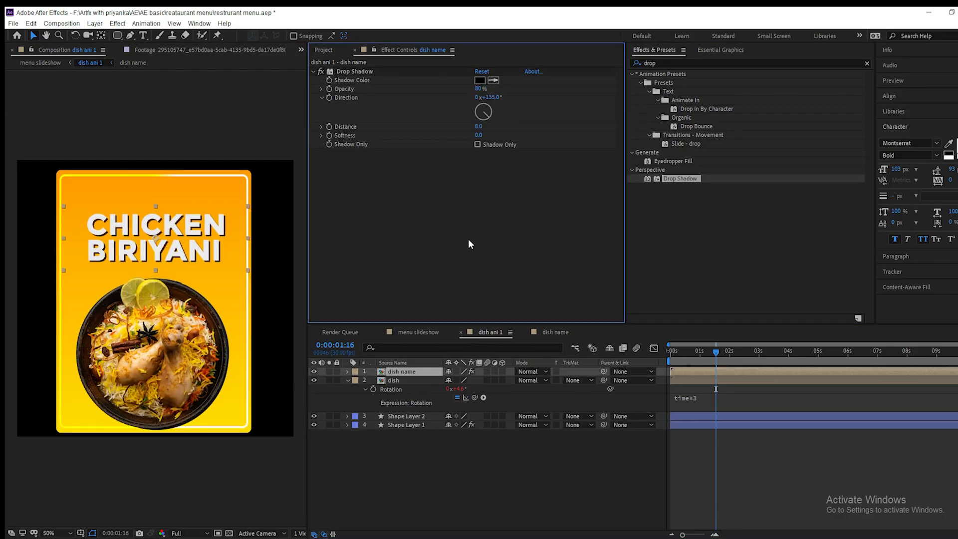
pyautogui.click(476, 135)
pyautogui.write('6')
# Duplicate the dish name layer and place the copy beneath the dish layer, above Shape Layer 2.
pyautogui.click(422, 373)
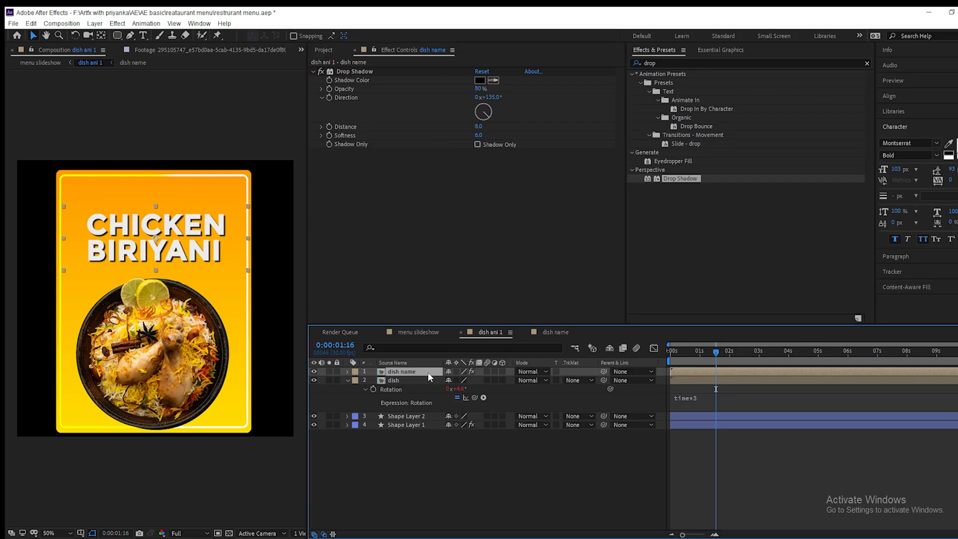
pyautogui.hotkey('ctrl', 'd')
pyautogui.click(410, 381)
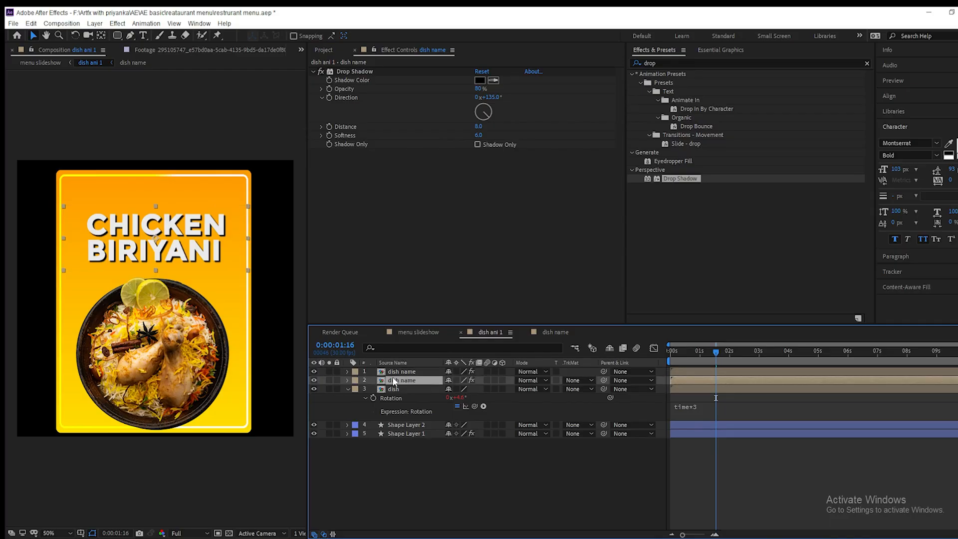
pyautogui.moveTo(416, 380); pyautogui.dragTo(422, 417)
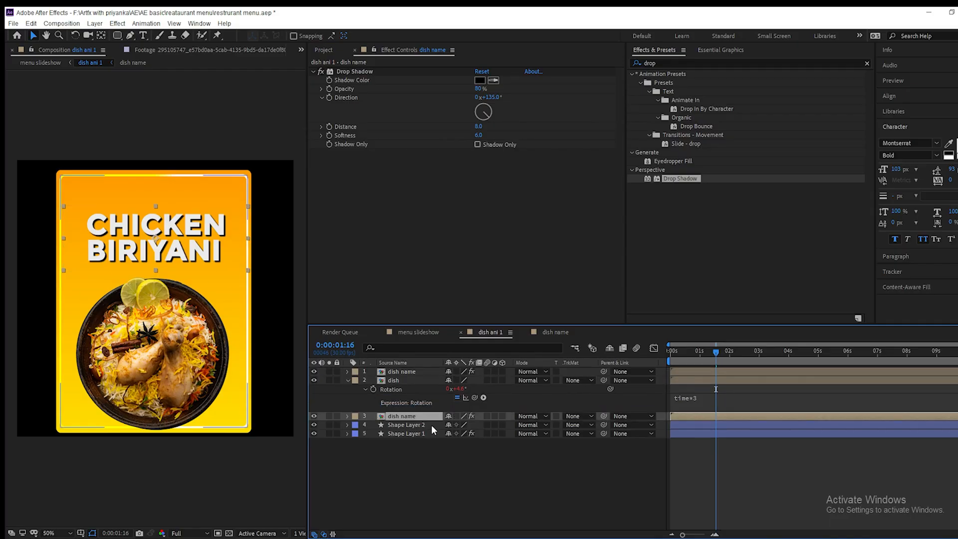
# Unlink the lower dish name copy's scale, stretch it to 130.0 by 181.4% and place it behind the original title.
pyautogui.press('s')
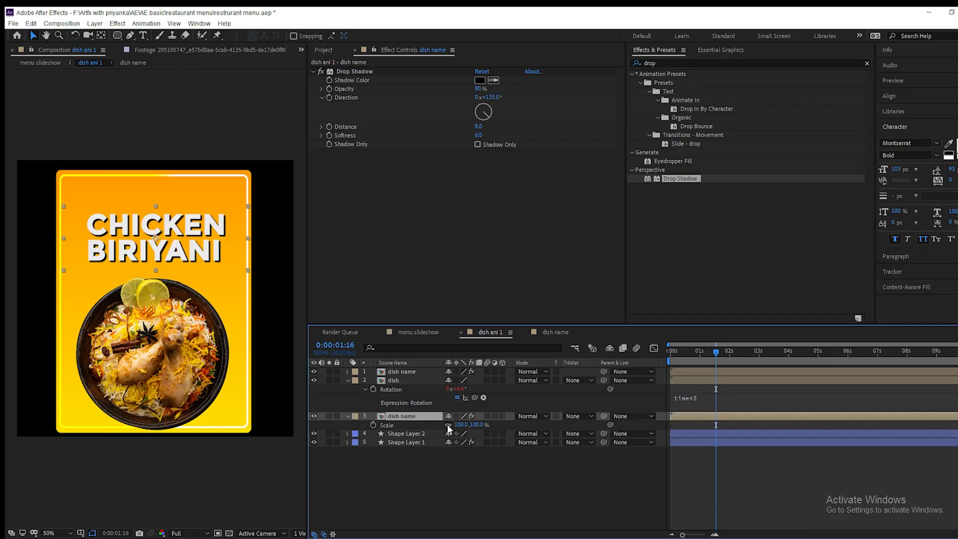
pyautogui.click(449, 425)
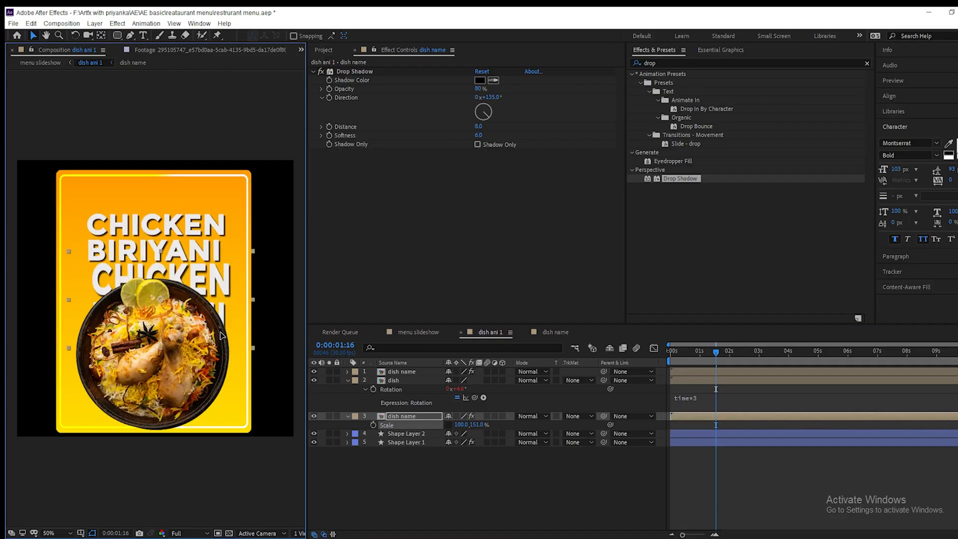
pyautogui.moveTo(223, 280); pyautogui.dragTo(274, 230)
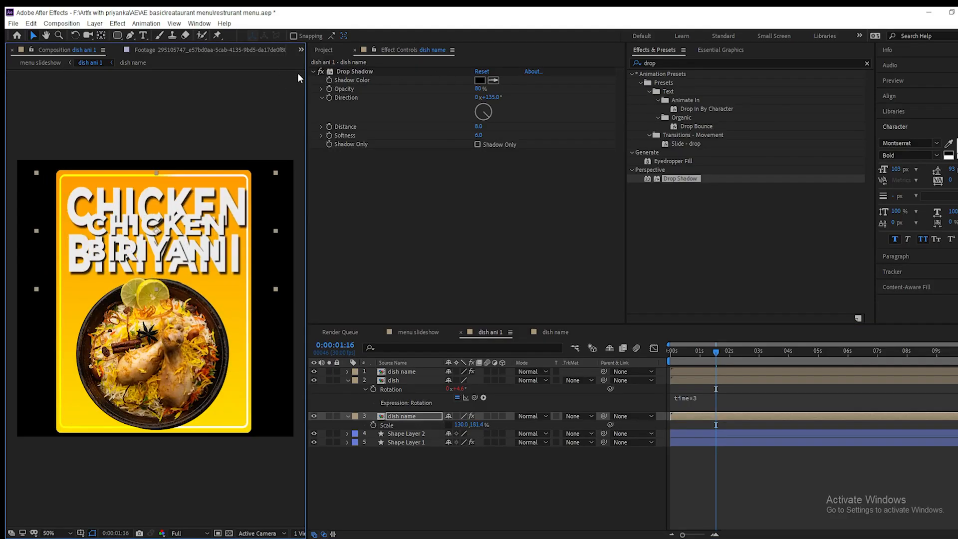
# Remove the Drop Shadow from the lower dish name copy and reduce its opacity to 31%.
pyautogui.click(352, 71)
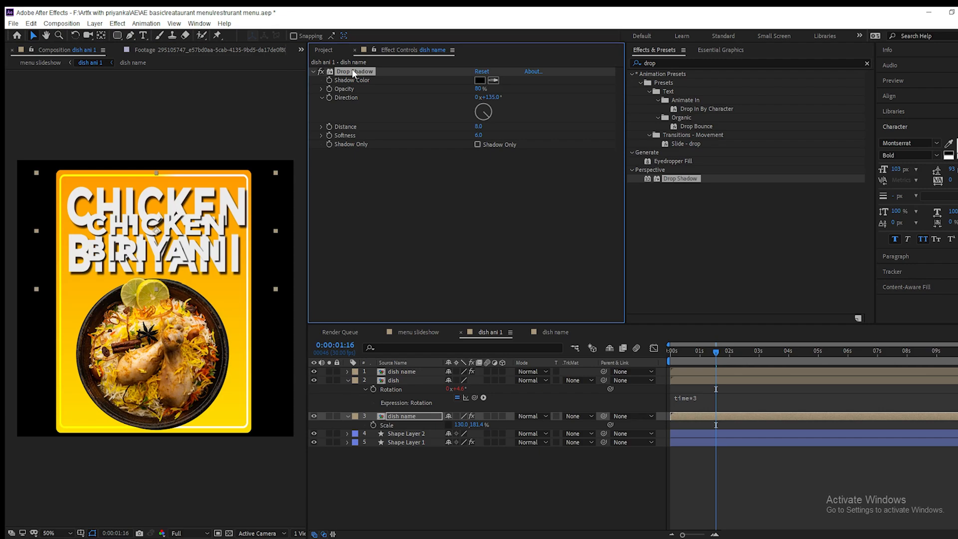
pyautogui.press('Delete')
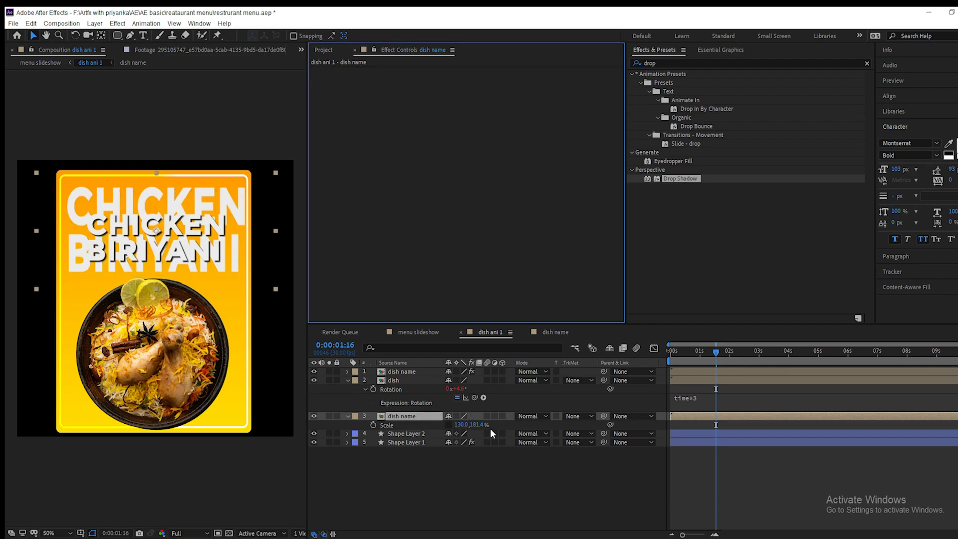
pyautogui.press('t')
pyautogui.moveTo(453, 425); pyautogui.dragTo(412, 420)
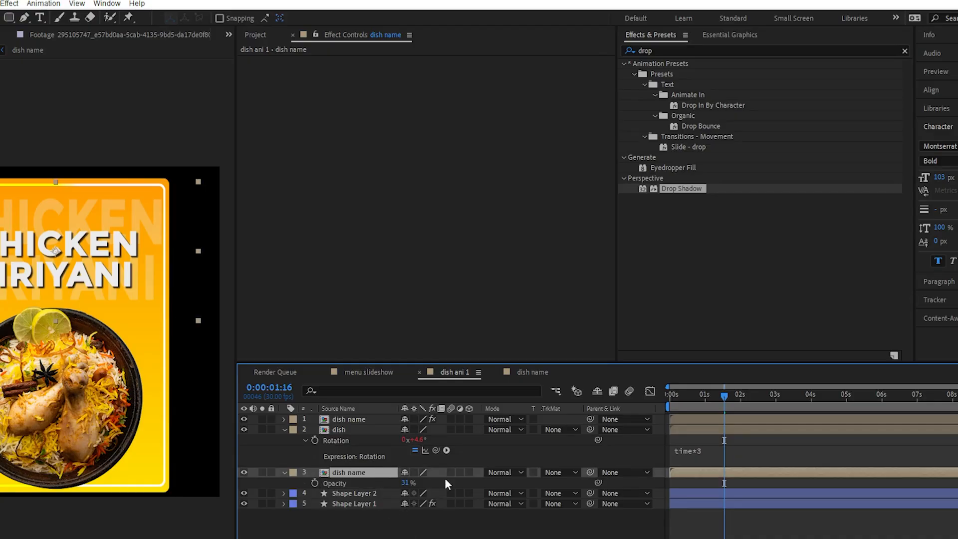
# Find the CC RepeTile effect and apply it to the lower dish name copy.
pyautogui.click(619, 51)
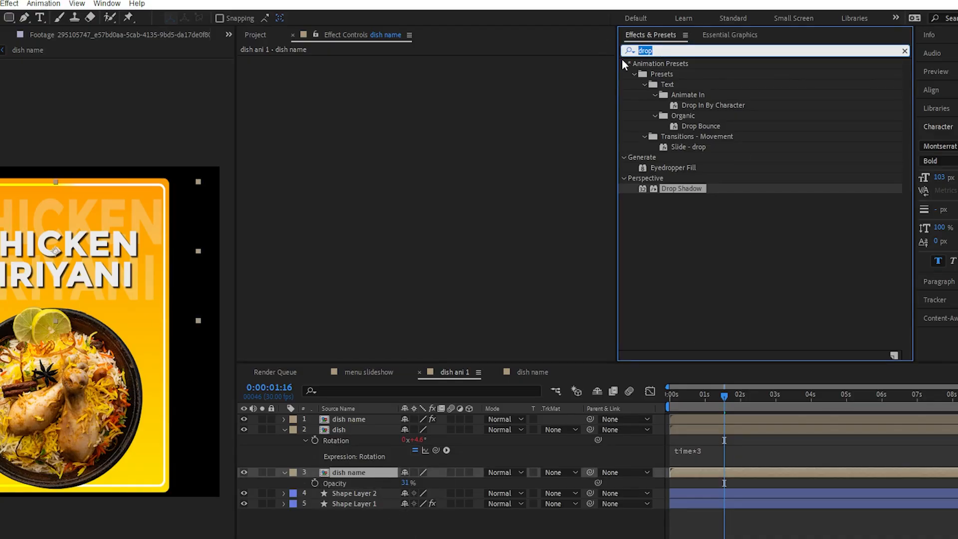
pyautogui.write('rep')
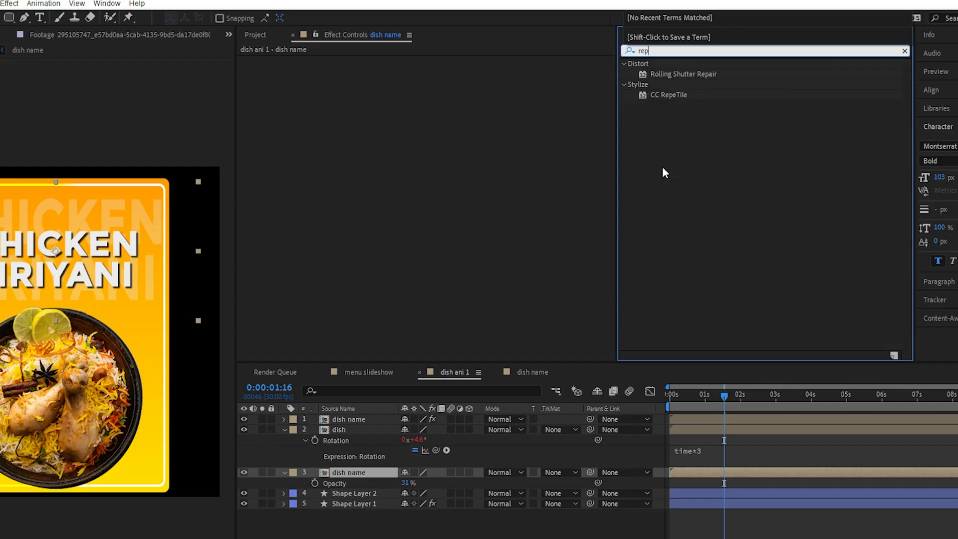
pyautogui.click(672, 98)
pyautogui.moveTo(673, 102); pyautogui.dragTo(382, 473)
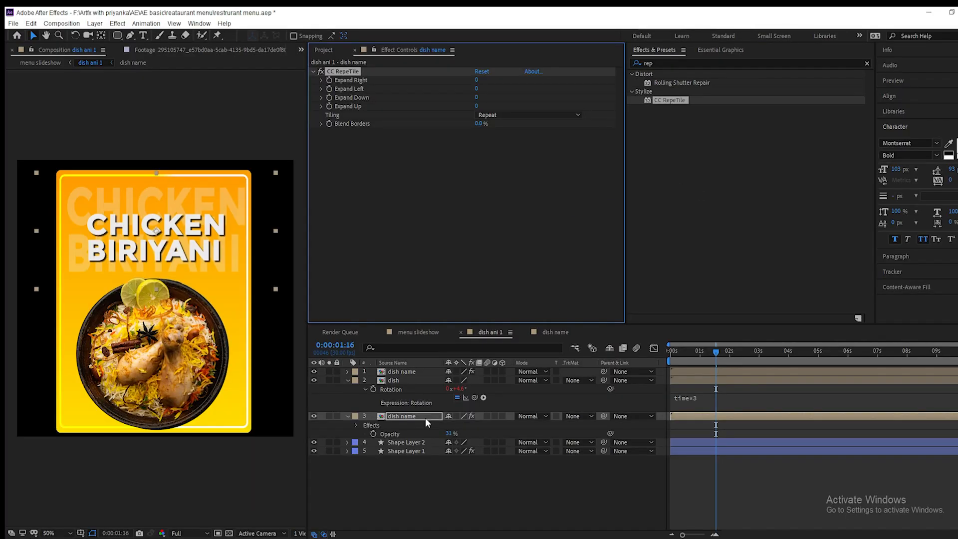
# Stretch the lower dish name copy to 130.0 by 190.4%, set CC RepeTile's Expand Down to 250 and preview it.
pyautogui.press('s')
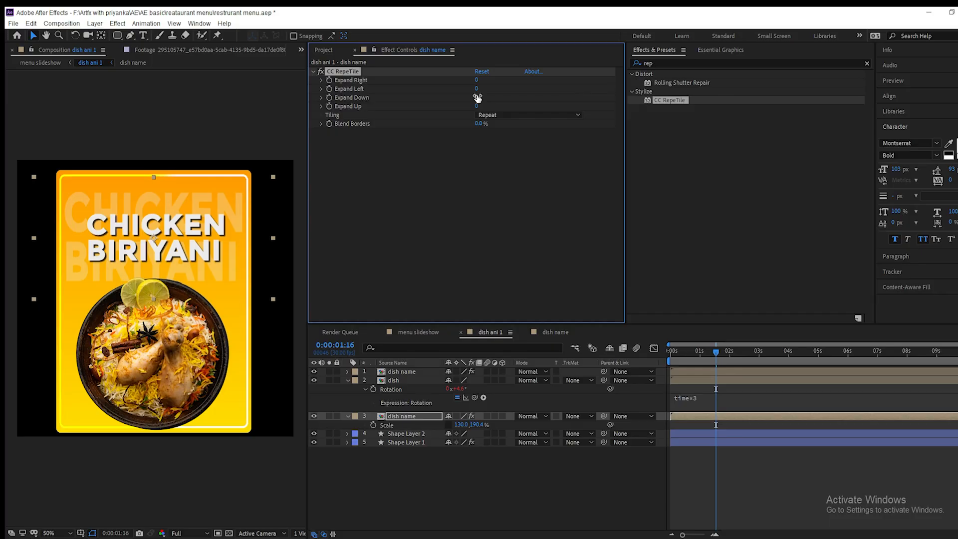
pyautogui.click(478, 97)
pyautogui.press('Return')
pyautogui.click(440, 454)
pyautogui.press('space')
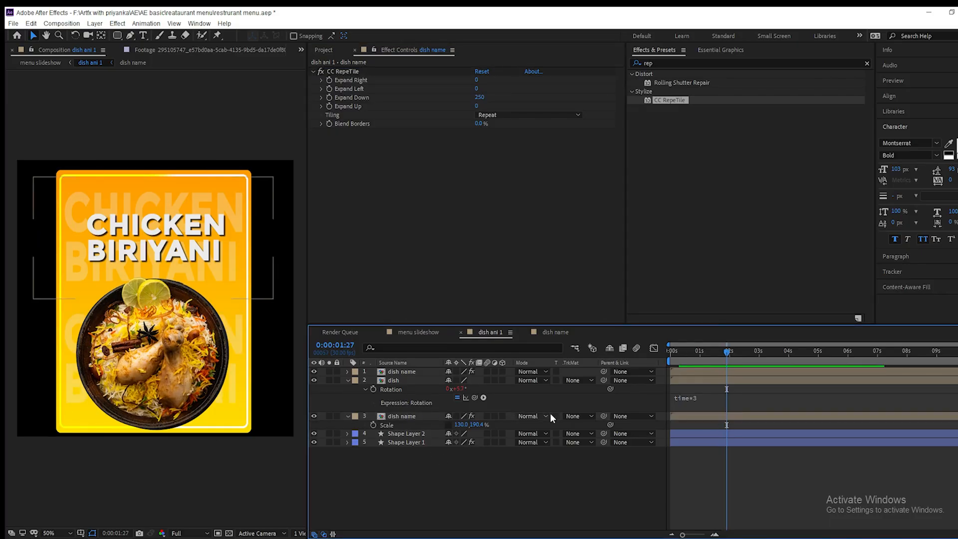
# Set the lower dish name copy's blending mode to Overlay and its opacity to 22%.
pyautogui.click(544, 416)
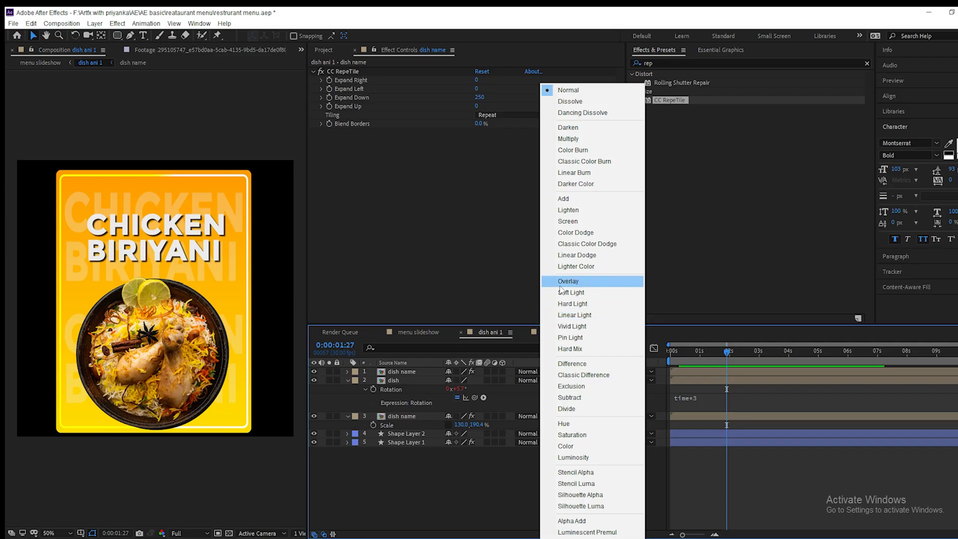
pyautogui.click(568, 282)
pyautogui.press('t')
# Apply a Drop Shadow to the dish layer with distance 17 and a softened edge.
pyautogui.click(634, 60)
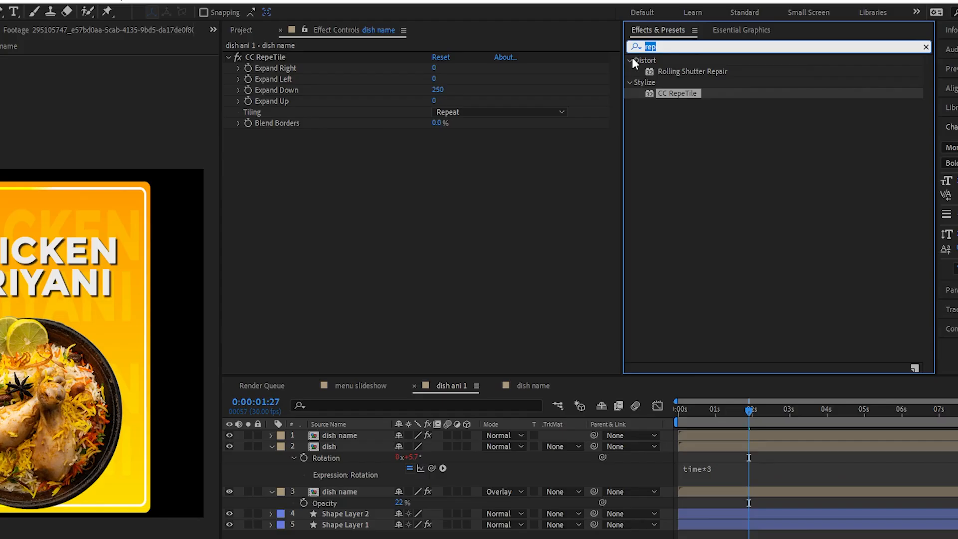
pyautogui.write('drop')
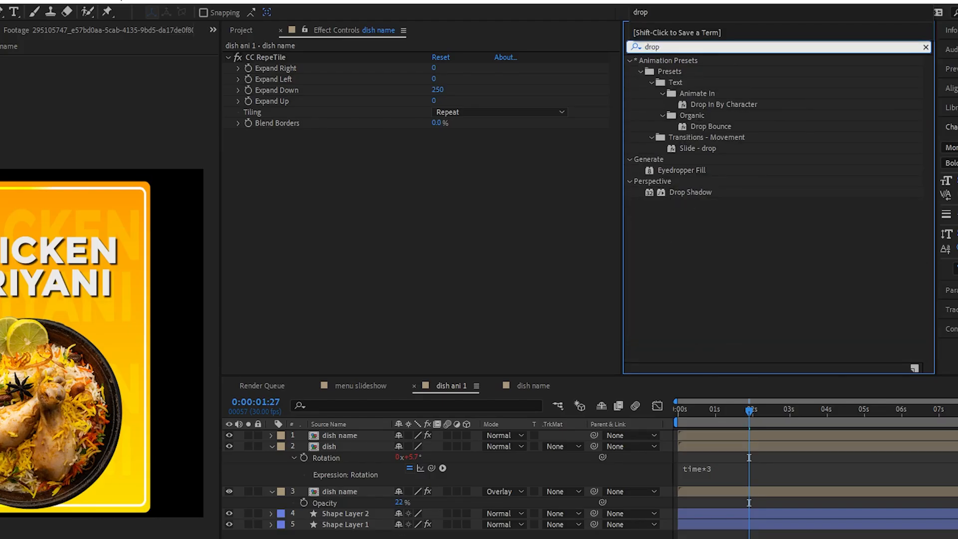
pyautogui.click(364, 536)
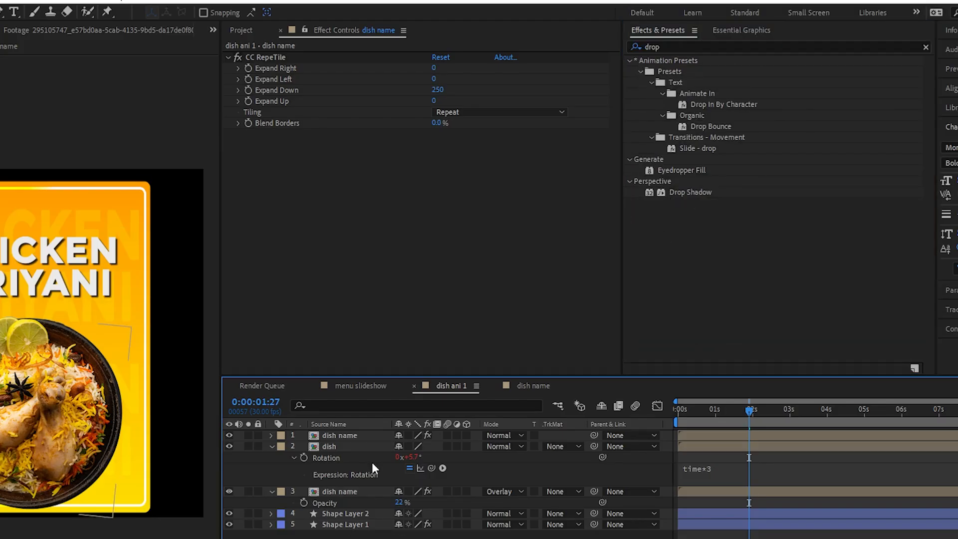
pyautogui.click(339, 447)
pyautogui.moveTo(678, 192); pyautogui.dragTo(390, 442)
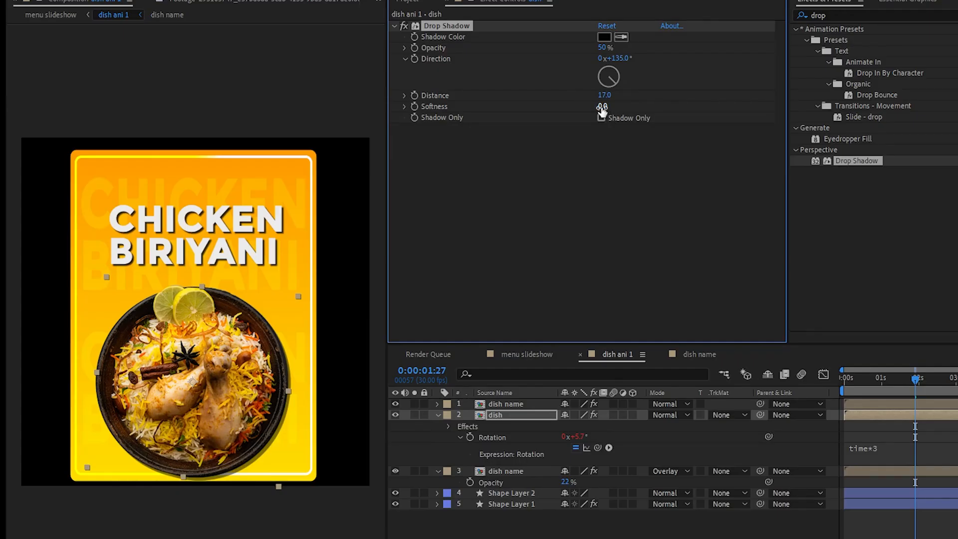
pyautogui.moveTo(436, 140); pyautogui.dragTo(456, 140)
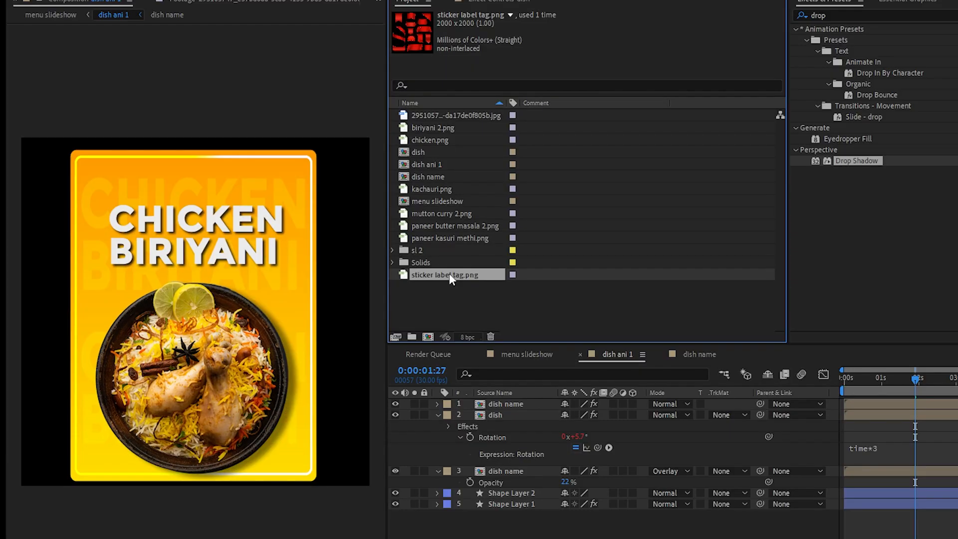
# Add sticker label tag.png as the top layer and move it so the arrow-shaped red ribbon lies over the card.
pyautogui.moveTo(453, 274); pyautogui.dragTo(482, 406)
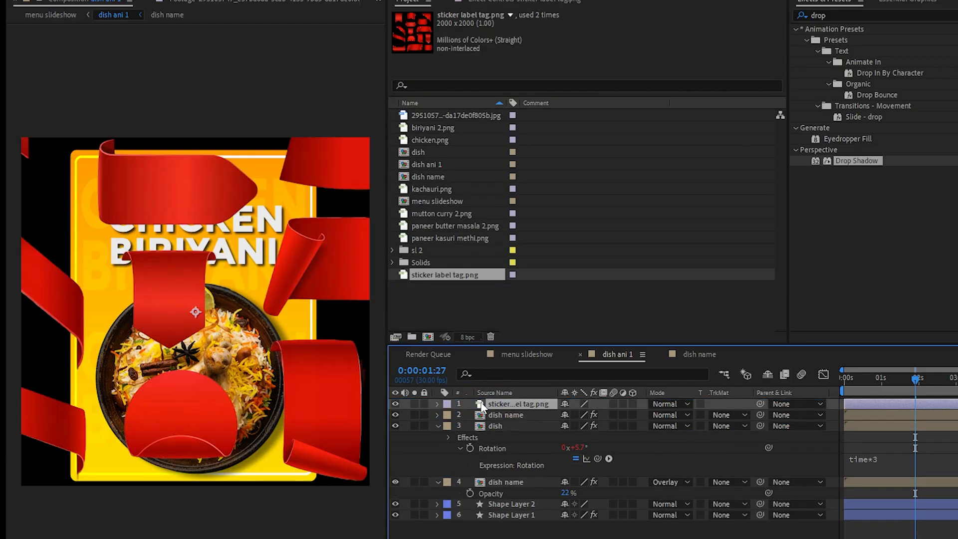
pyautogui.moveTo(177, 278); pyautogui.dragTo(142, 507)
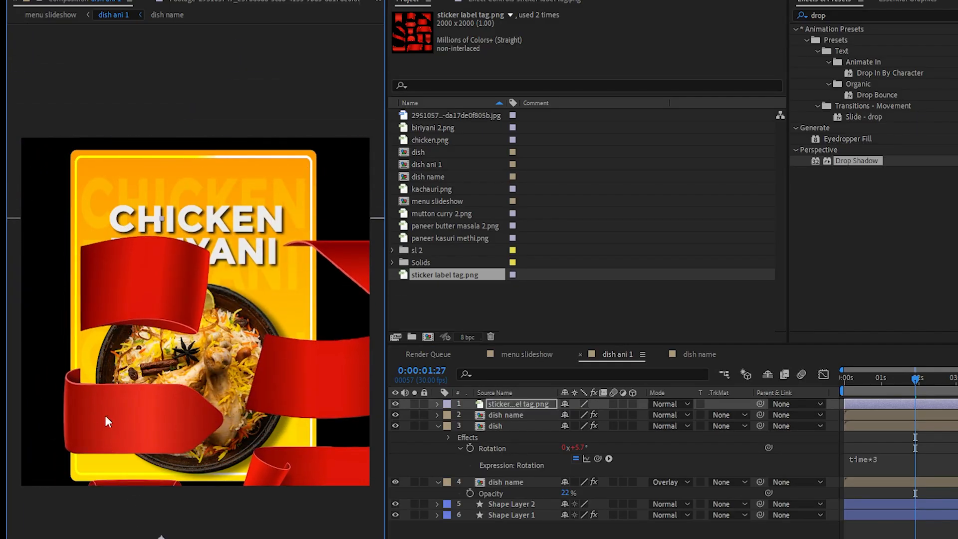
pyautogui.moveTo(108, 416); pyautogui.dragTo(110, 315)
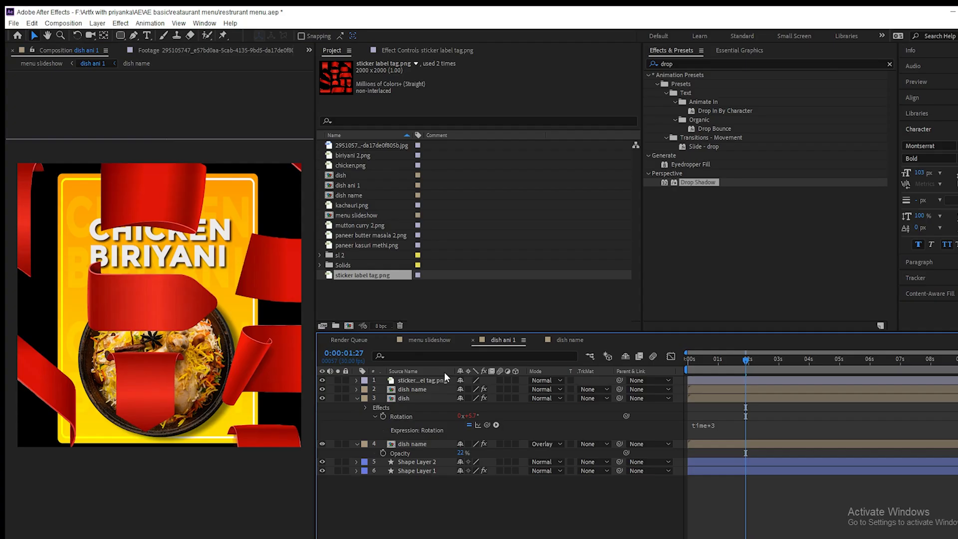
# Mask the sticker layer with a rounded rectangle around the arrow-shaped ribbon.
pyautogui.click(518, 407)
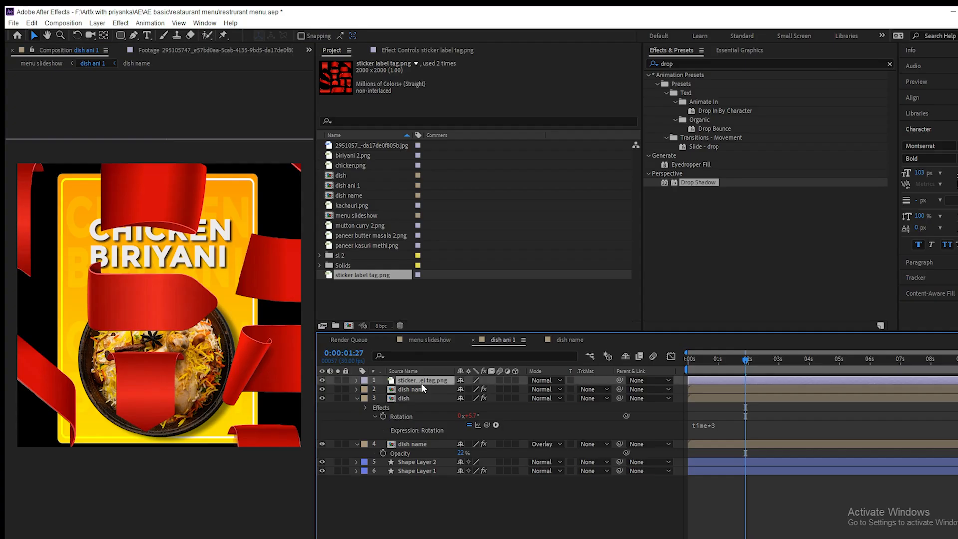
pyautogui.click(118, 34)
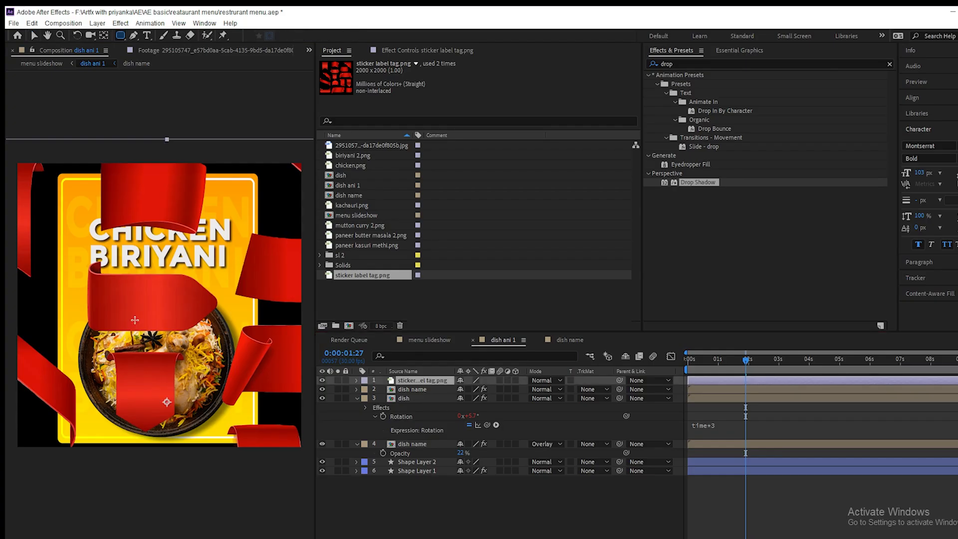
pyautogui.moveTo(71, 248)
pyautogui.mouseDown()
pyautogui.moveTo(214, 331)
pyautogui.moveTo(202, 347)
pyautogui.moveTo(226, 339)
pyautogui.mouseUp()
pyautogui.press('v')
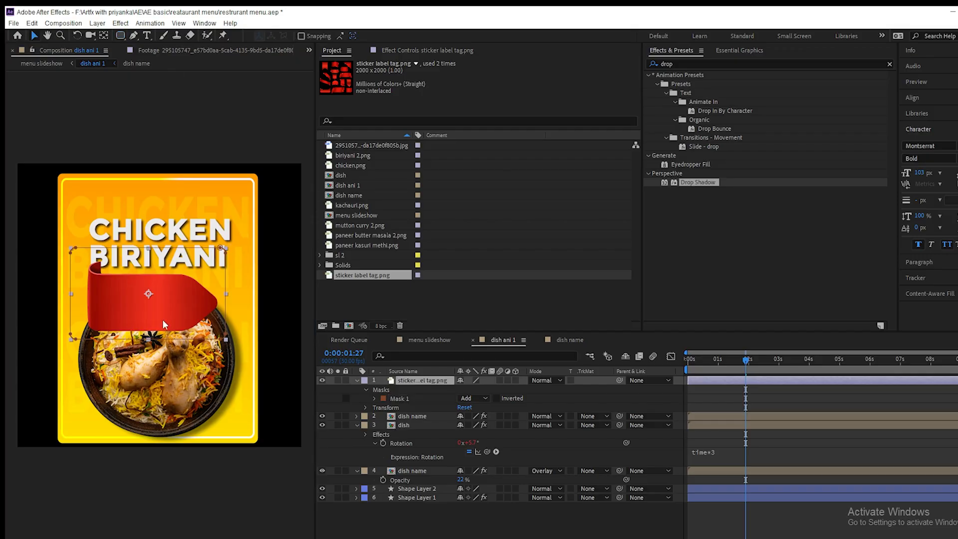
# Scale the masked red ribbon to 67% and place it at the card's lower-left corner, overlapping the edge.
pyautogui.moveTo(120, 306); pyautogui.dragTo(83, 416)
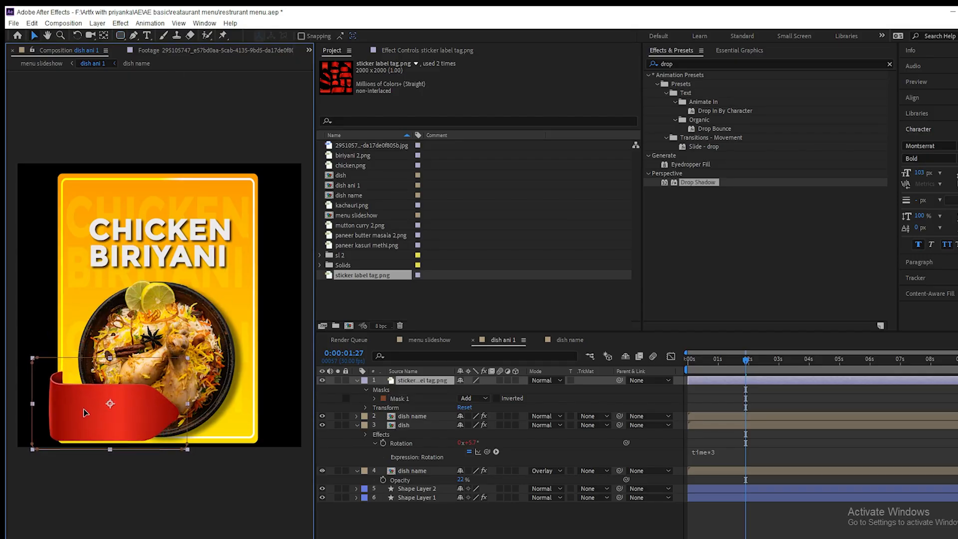
pyautogui.press('s')
pyautogui.moveTo(474, 392); pyautogui.dragTo(423, 403)
pyautogui.moveTo(125, 415); pyautogui.dragTo(106, 427)
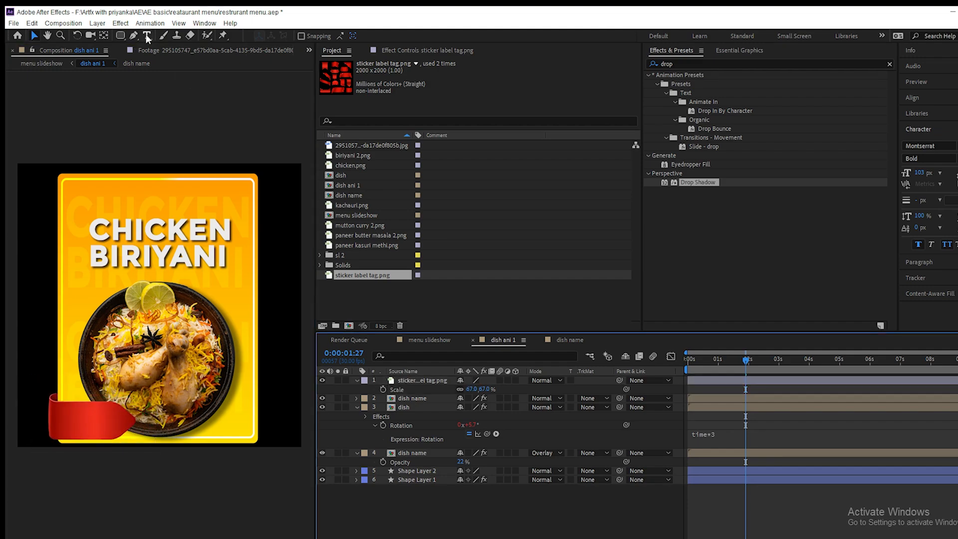
# Add a text layer reading "250/-" over the red ribbon.
pyautogui.click(147, 36)
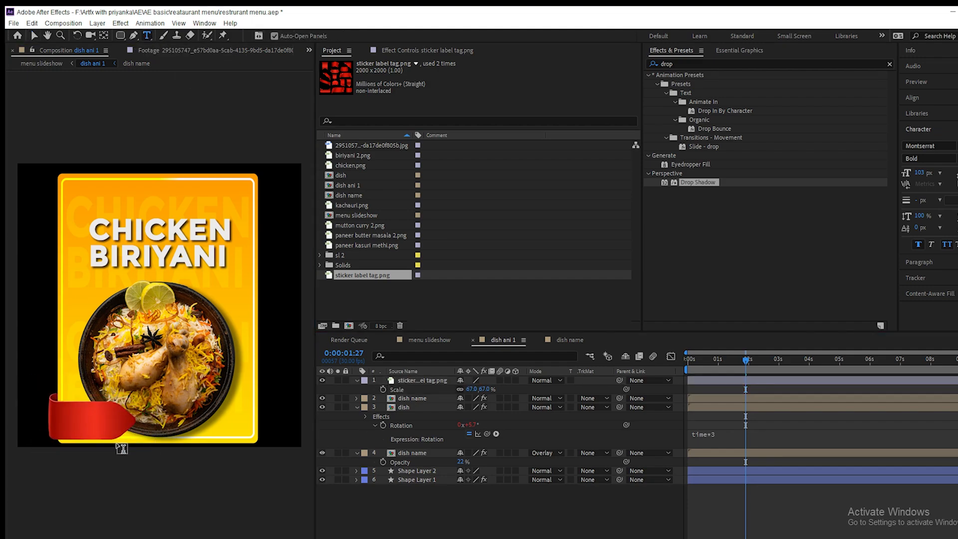
pyautogui.click(66, 414)
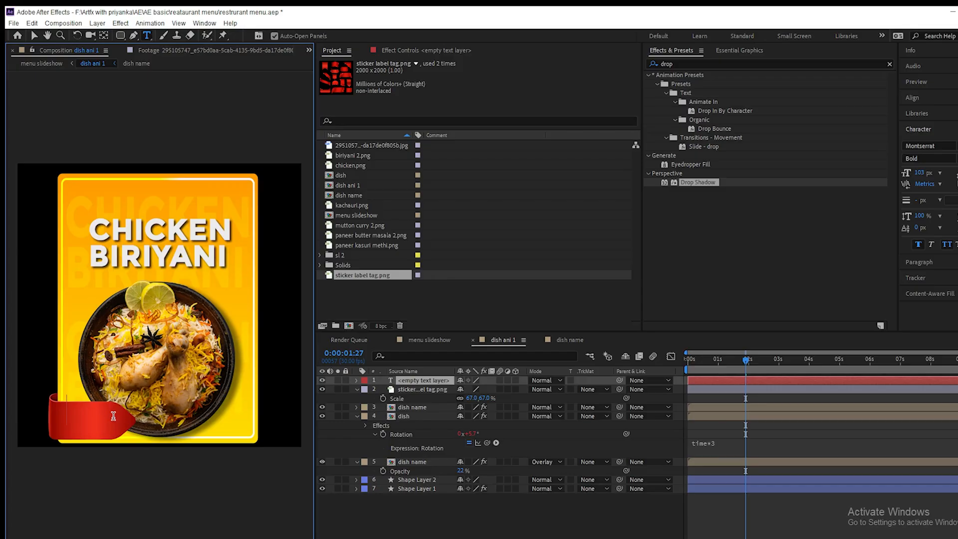
pyautogui.write('250/-')
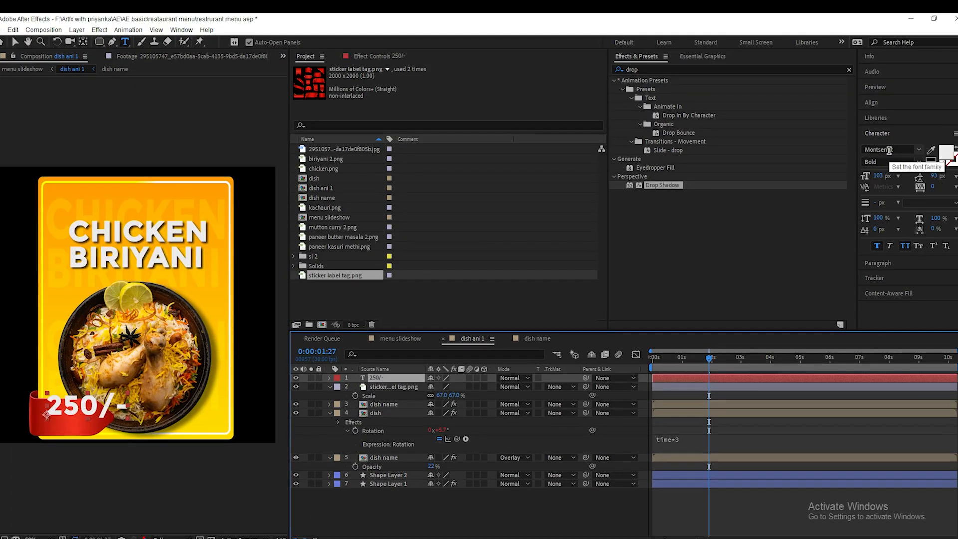
# Set the price text in the Forte font at 90% scale and fit it centrally on the ribbon, scaled to 65%.
pyautogui.click(931, 147)
pyautogui.write('forte')
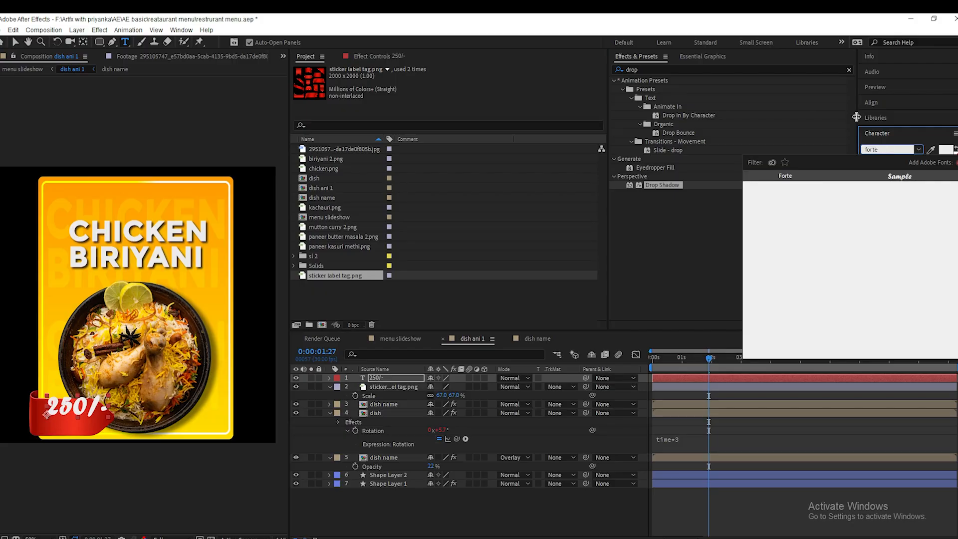
pyautogui.click(796, 176)
pyautogui.press('v')
pyautogui.moveTo(68, 409); pyautogui.dragTo(65, 417)
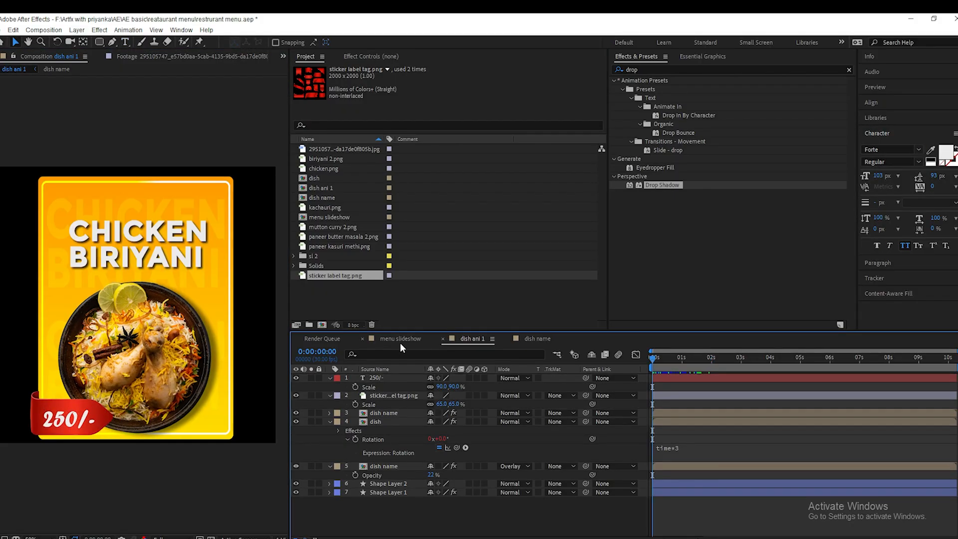
# Add the dish ani 1 composition to the menu slideshow composition and reopen it for editing.
pyautogui.click(401, 339)
pyautogui.moveTo(323, 189); pyautogui.dragTo(373, 379)
pyautogui.doubleClick(153, 370)
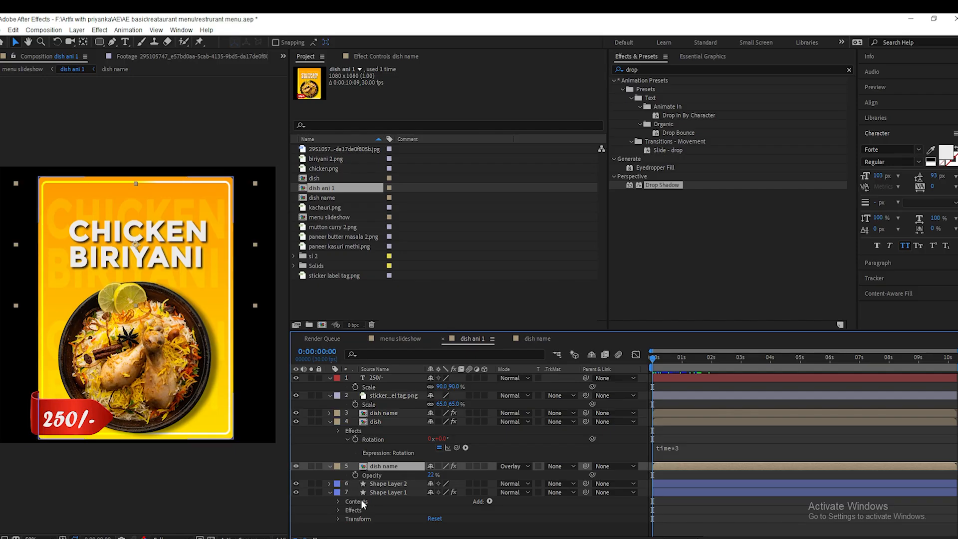
# Set the rectangle path roundness of Shape Layer 1 to 100.
pyautogui.click(338, 502)
pyautogui.click(391, 493)
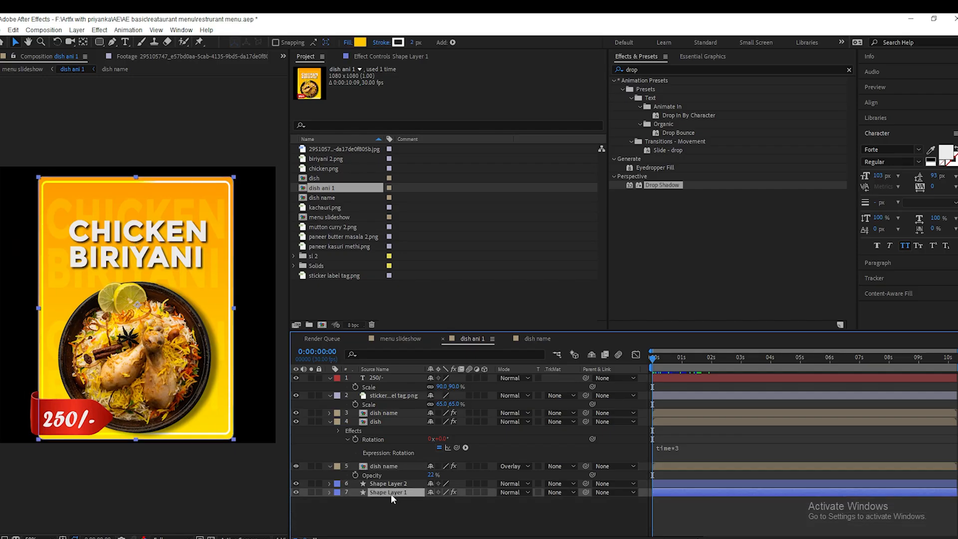
pyautogui.click(330, 493)
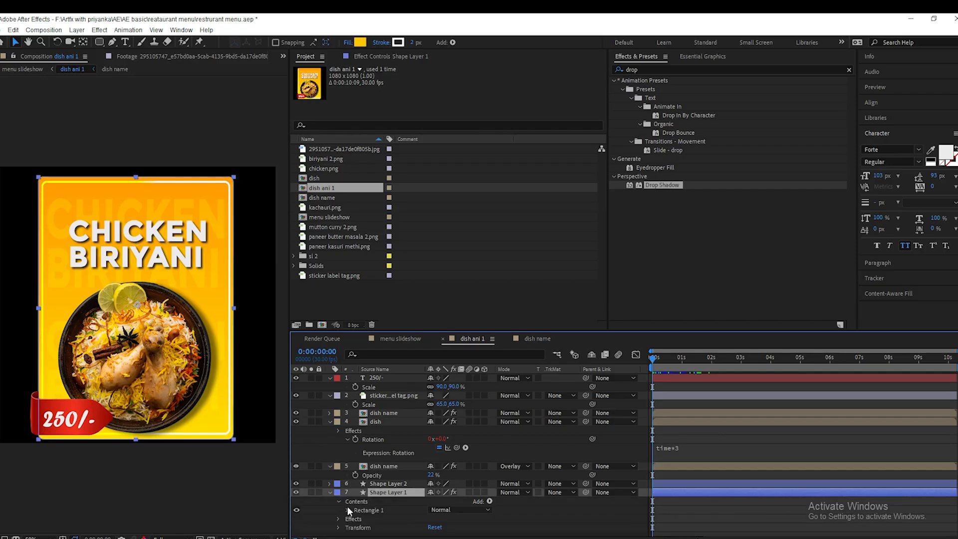
pyautogui.click(348, 510)
pyautogui.scroll(-2, 348, 507)
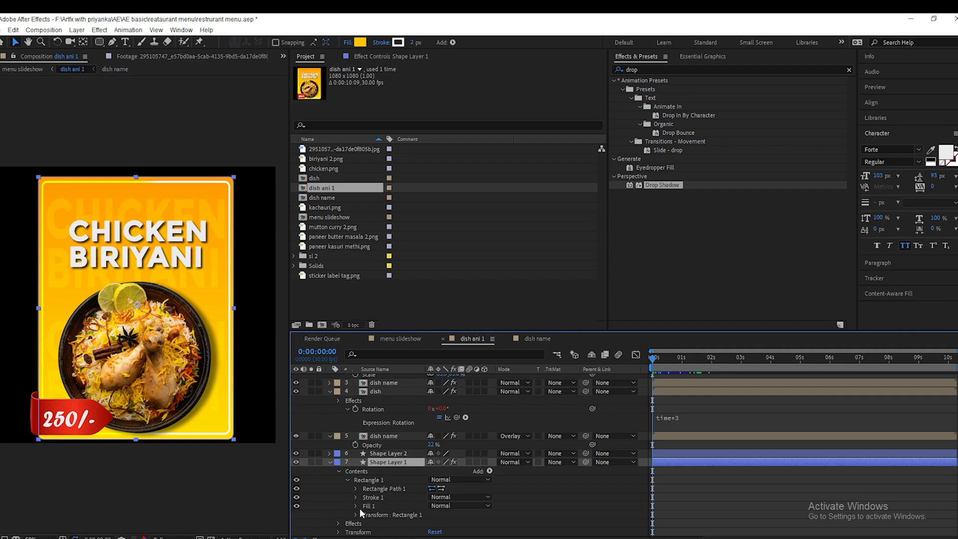
pyautogui.click(355, 487)
pyautogui.scroll(-2, 366, 502)
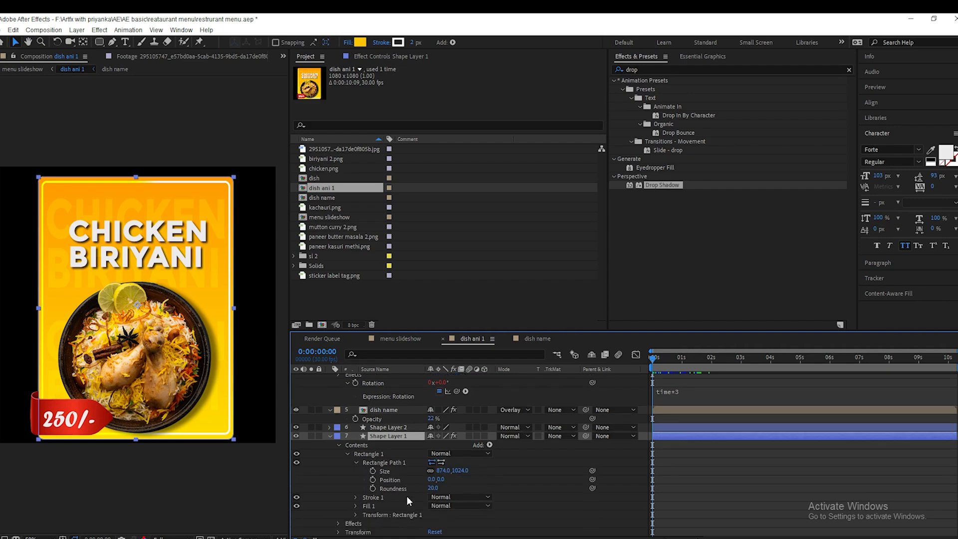
pyautogui.click(433, 489)
pyautogui.write('1')
pyautogui.click(643, 481)
# Set the rectangle path roundness of Shape Layer 2 to 100.
pyautogui.click(330, 427)
pyautogui.click(339, 437)
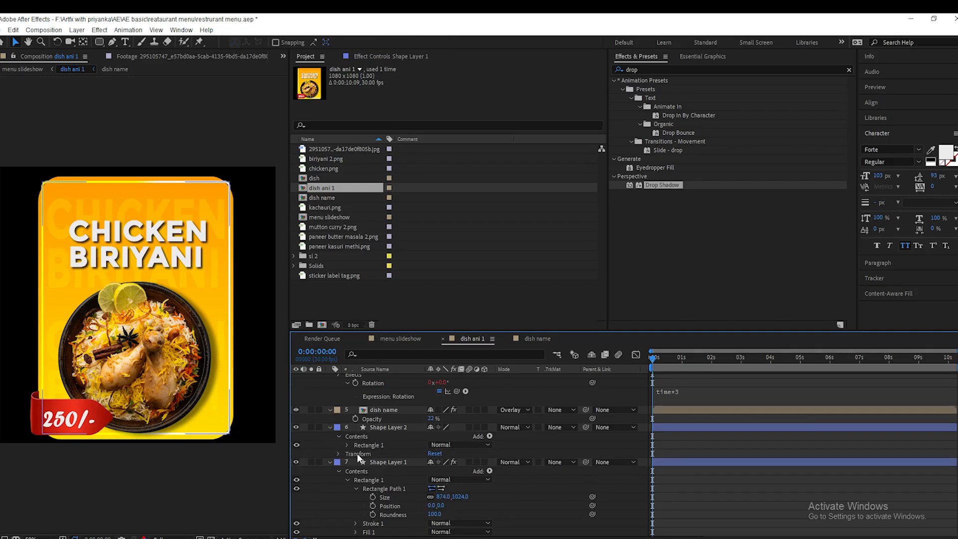
pyautogui.click(347, 444)
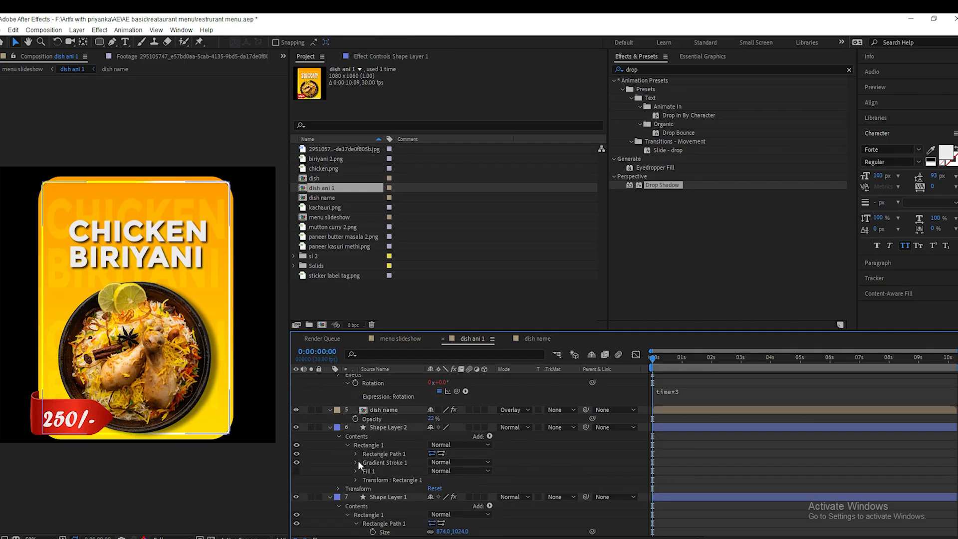
pyautogui.click(356, 454)
pyautogui.click(433, 480)
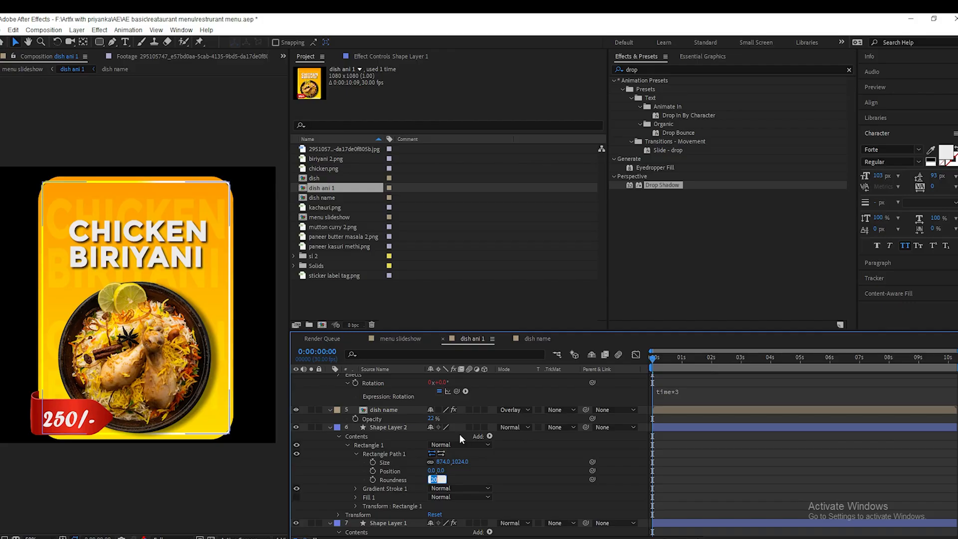
pyautogui.write('100')
pyautogui.click(718, 477)
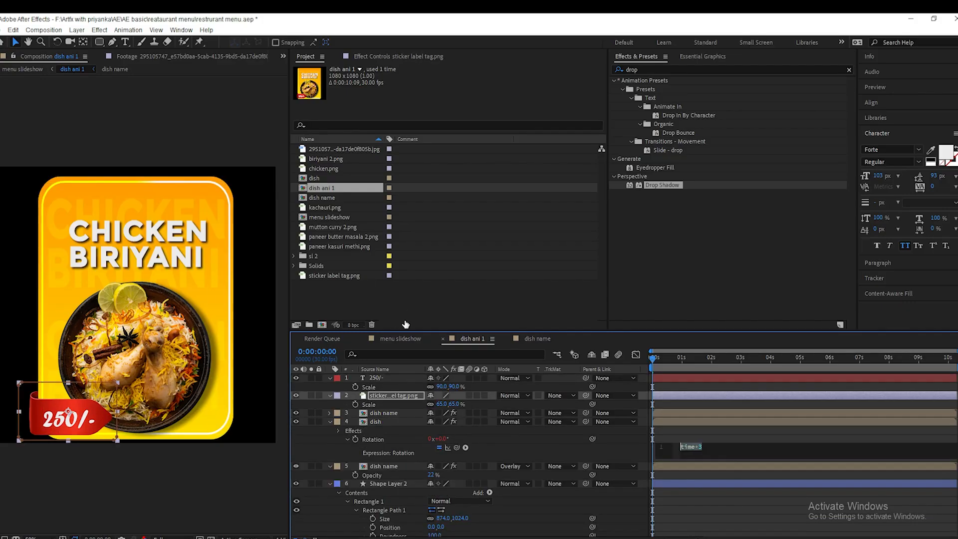
# Return to the menu slideshow composition and move the dish ani 1 card to the frame's upper-right corner, at about 912, 216.
pyautogui.click(400, 338)
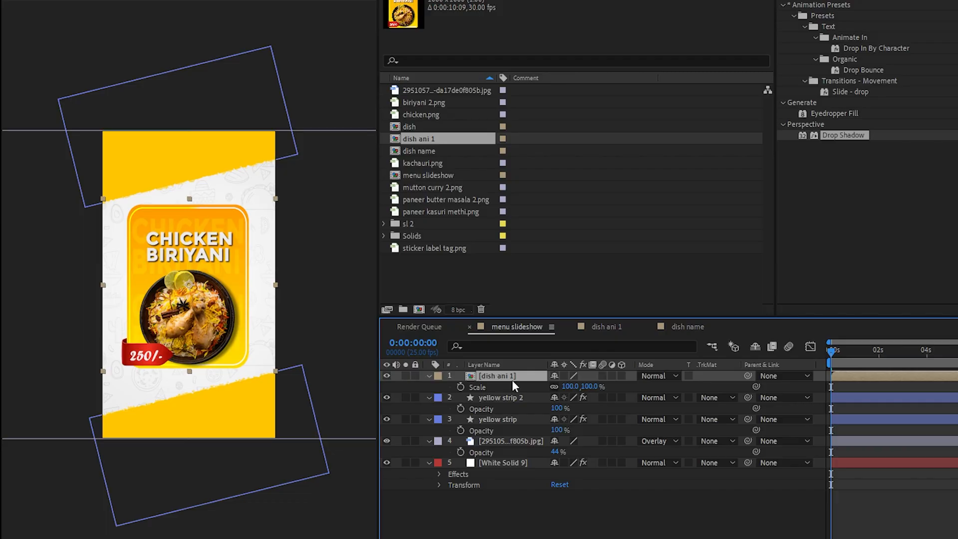
pyautogui.press('p')
pyautogui.moveTo(224, 295); pyautogui.dragTo(230, 280)
pyautogui.moveTo(262, 207); pyautogui.dragTo(262, 190)
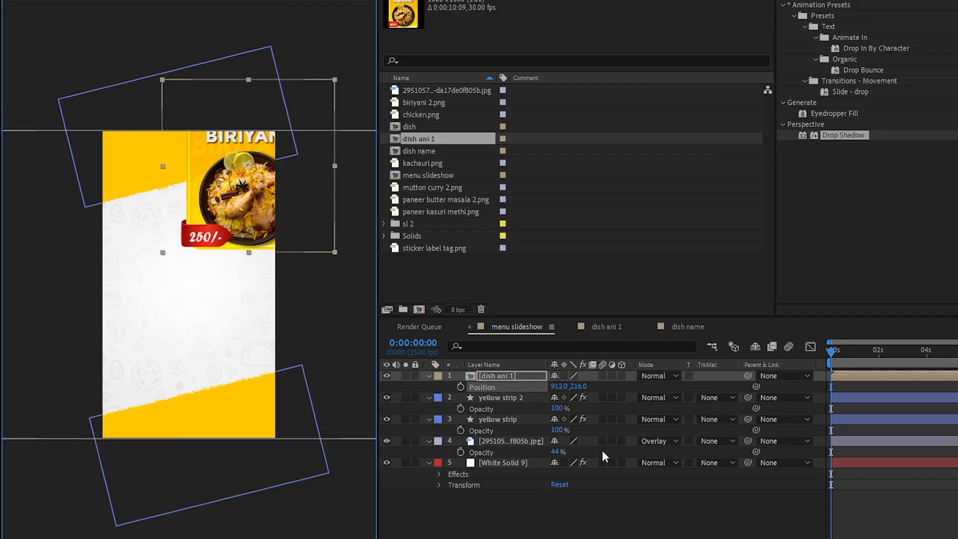
# Keyframe the dish ani 1 scale at 0% at the start and 30% at 0:00:00:07.
pyautogui.press('s')
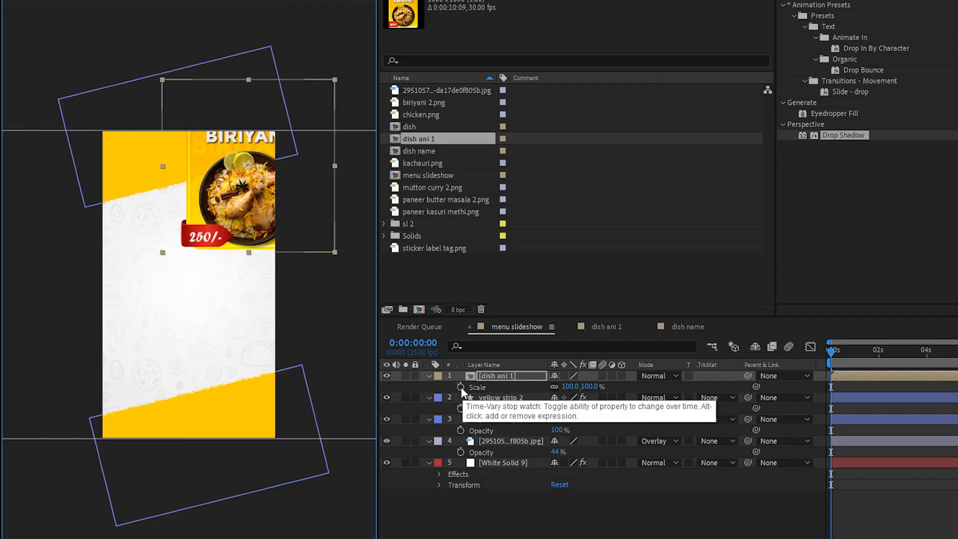
pyautogui.click(460, 387)
pyautogui.click(572, 387)
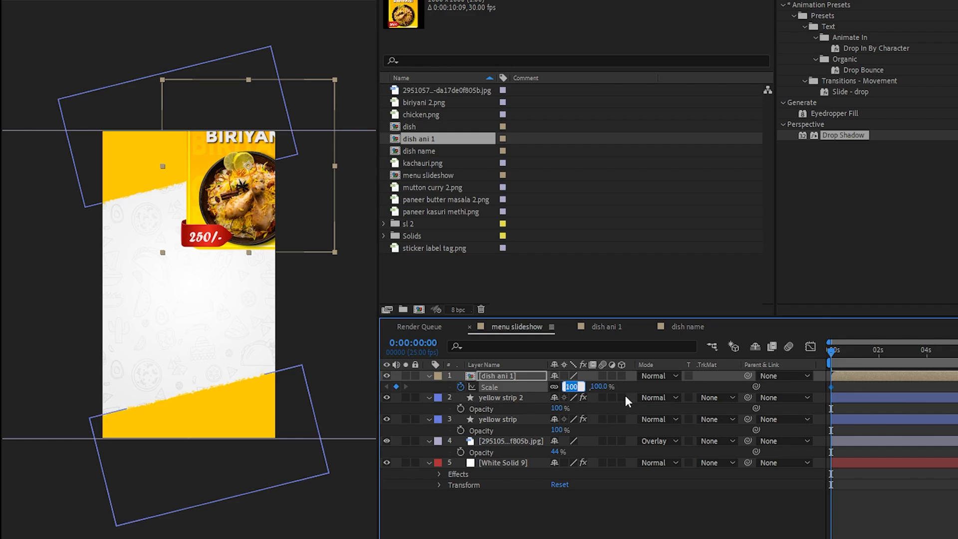
pyautogui.write('0')
pyautogui.press('Return')
pyautogui.moveTo(836, 354); pyautogui.dragTo(837, 354)
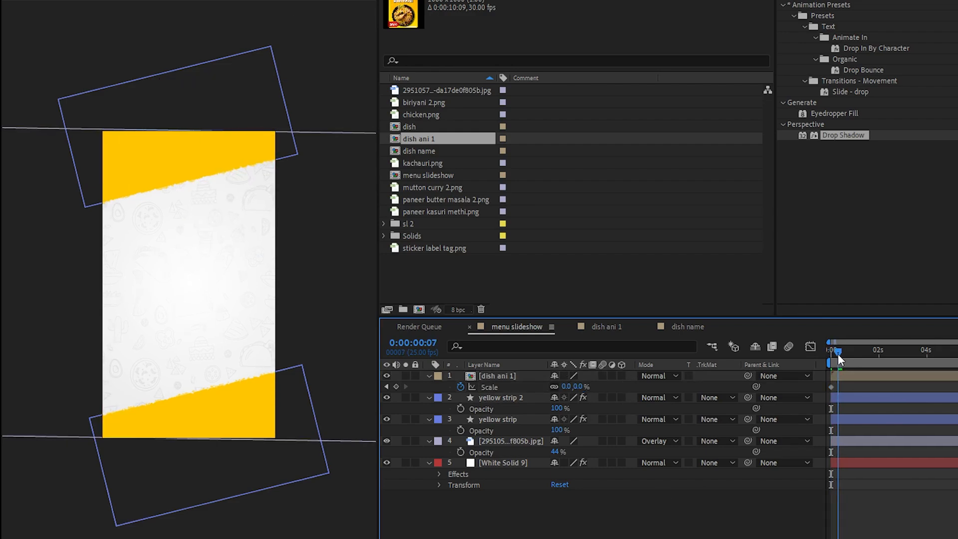
pyautogui.click(567, 386)
pyautogui.write('30')
pyautogui.press('Return')
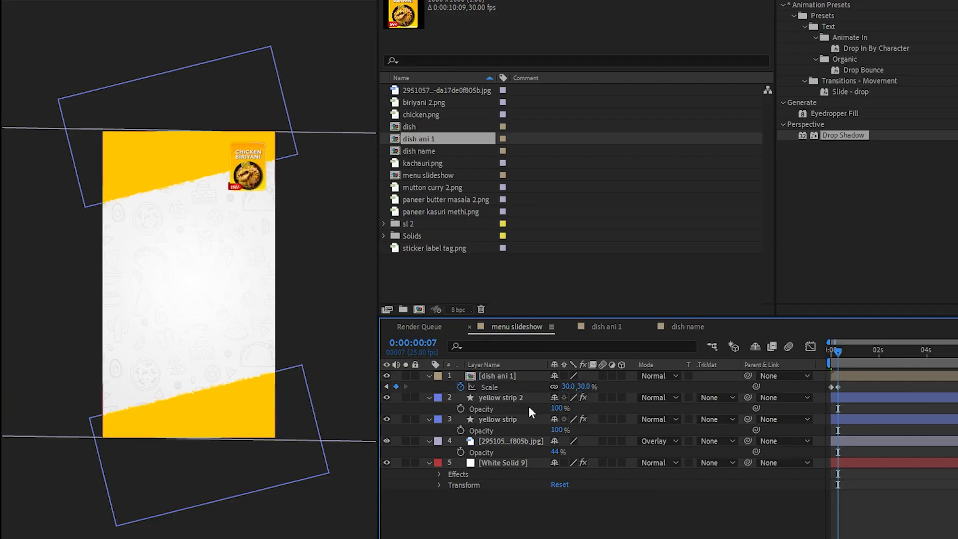
# Add scale and position keyframes to dish ani 1 at 0:00:00:17, holding 30% scale and position 932, 252.
pyautogui.moveTo(838, 355); pyautogui.dragTo(850, 358)
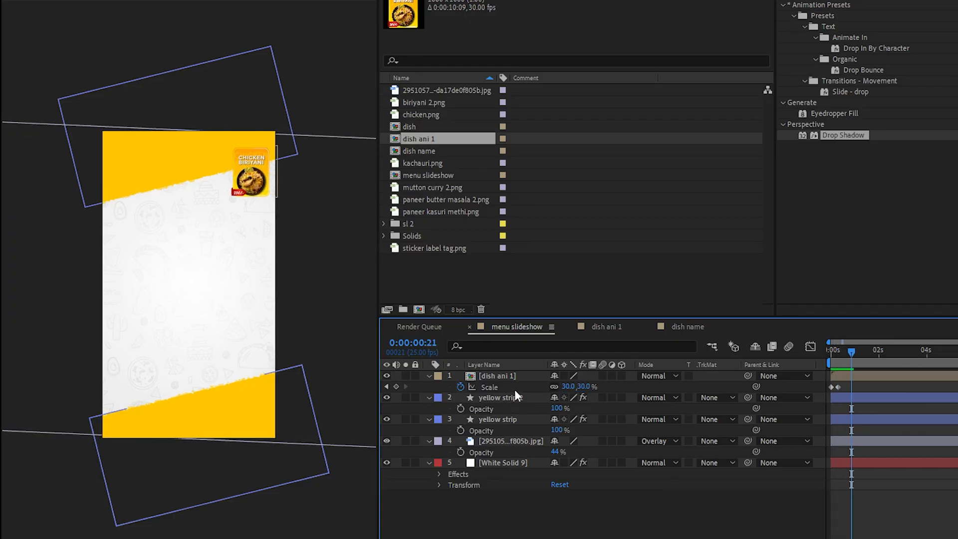
pyautogui.press('pageup')
pyautogui.press('pageup')
pyautogui.press('pageup')
pyautogui.press('pageup')
pyautogui.click(501, 376)
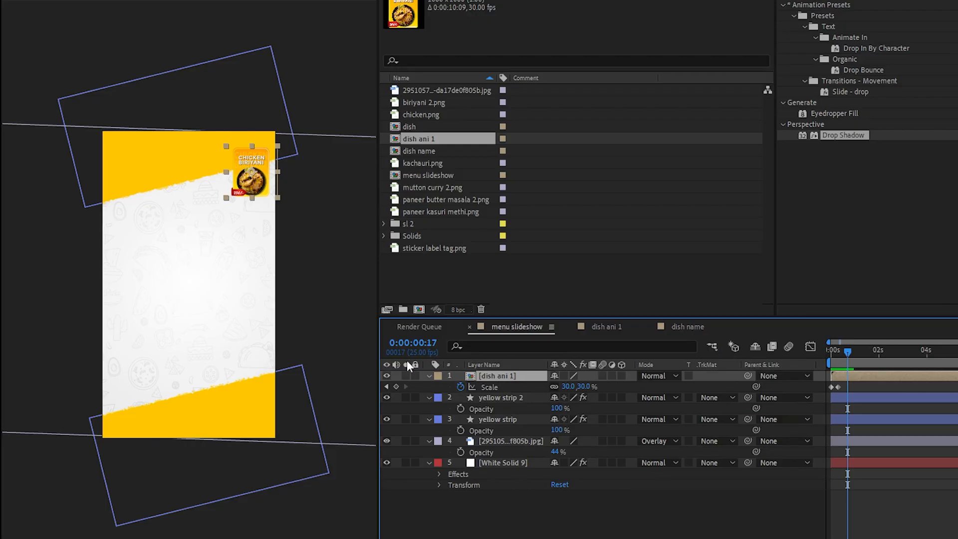
pyautogui.click(397, 387)
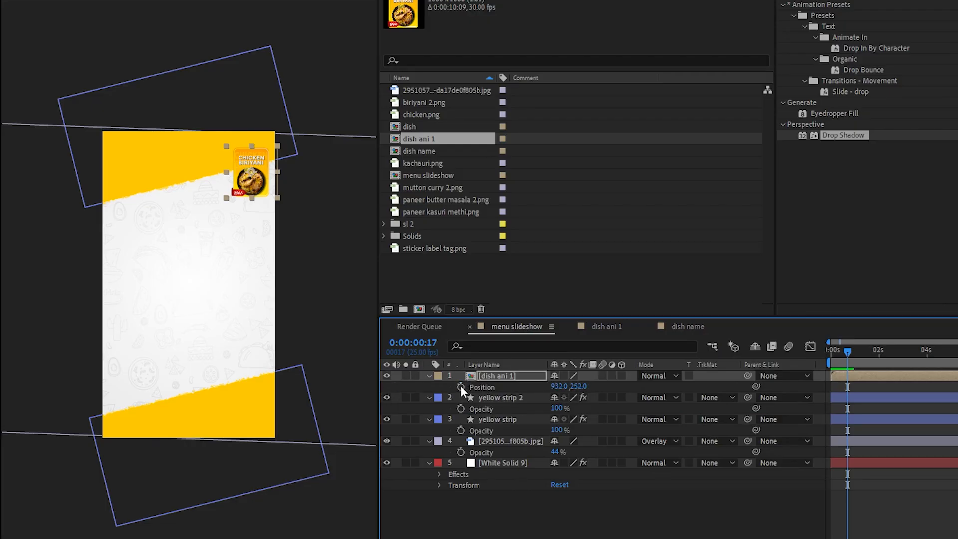
pyautogui.press('p')
# Apply Gaussian Blur to dish ani 1, add a Blurriness keyframe at 0:00:00:17 and reveal all the layer's keyframes.
pyautogui.click(486, 78)
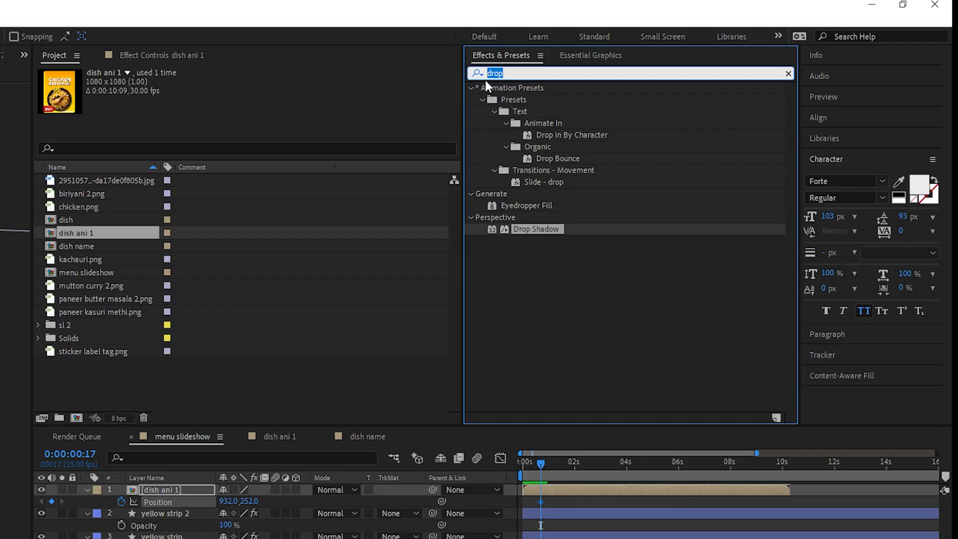
pyautogui.write('gau')
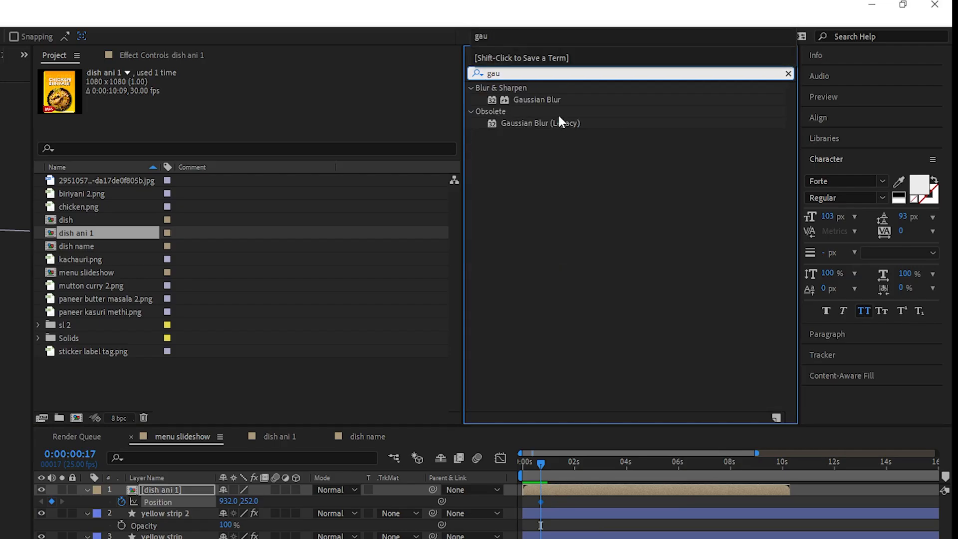
pyautogui.click(549, 101)
pyautogui.moveTo(535, 98); pyautogui.dragTo(226, 486)
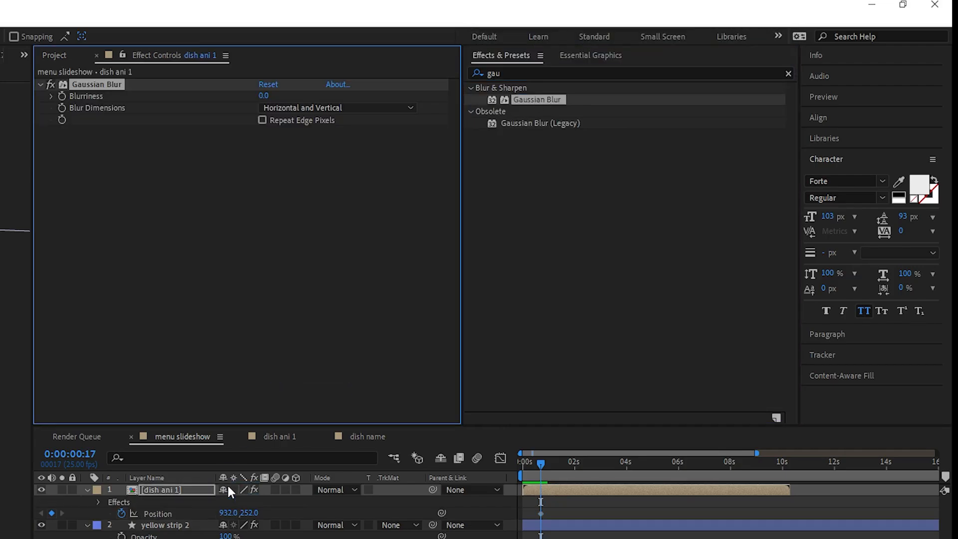
pyautogui.click(311, 49)
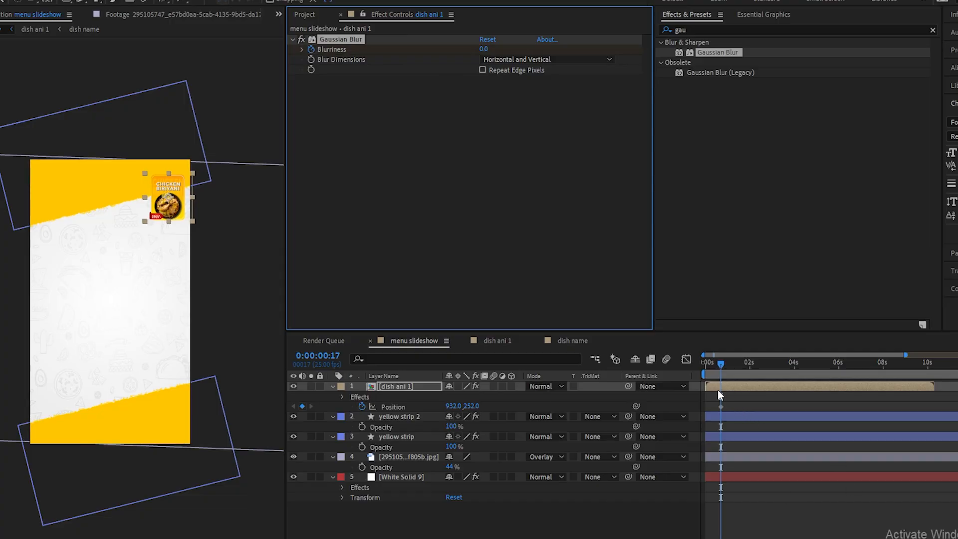
pyautogui.press('u')
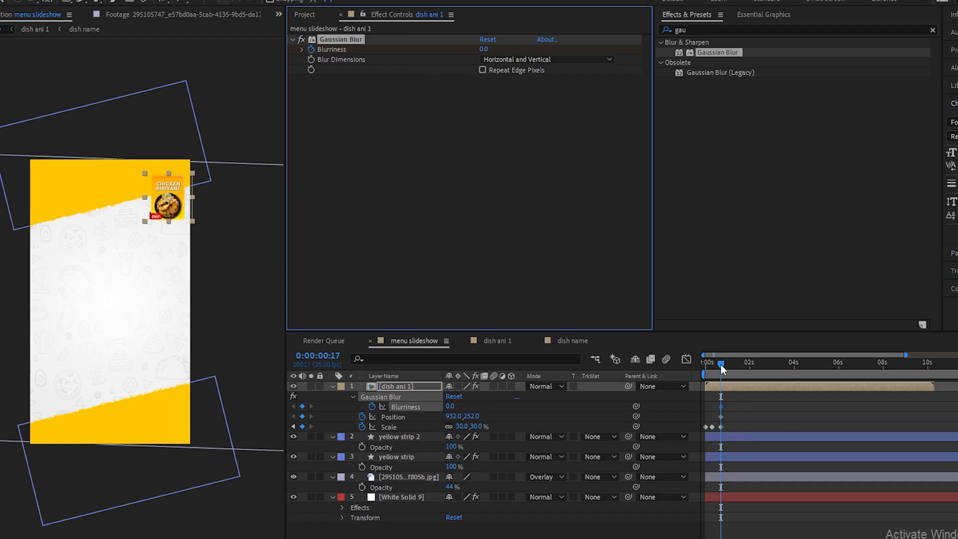
# At 0:00:01:10, scale the dish ani 1 card to 90% and place it near the frame's centre at about 540, 952, using the grid.
pyautogui.moveTo(721, 365)
pyautogui.mouseDown()
pyautogui.moveTo(698, 387)
pyautogui.moveTo(738, 364)
pyautogui.mouseUp()
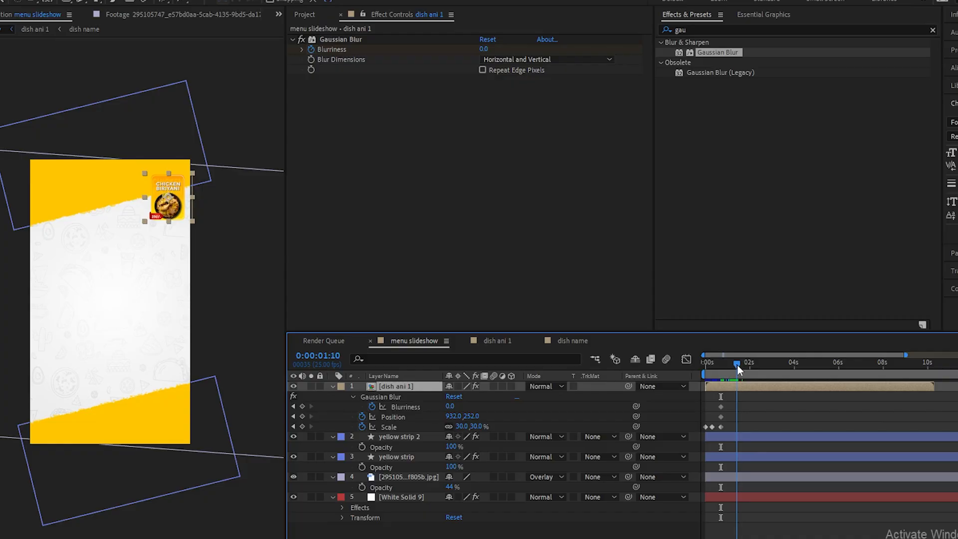
pyautogui.click(462, 426)
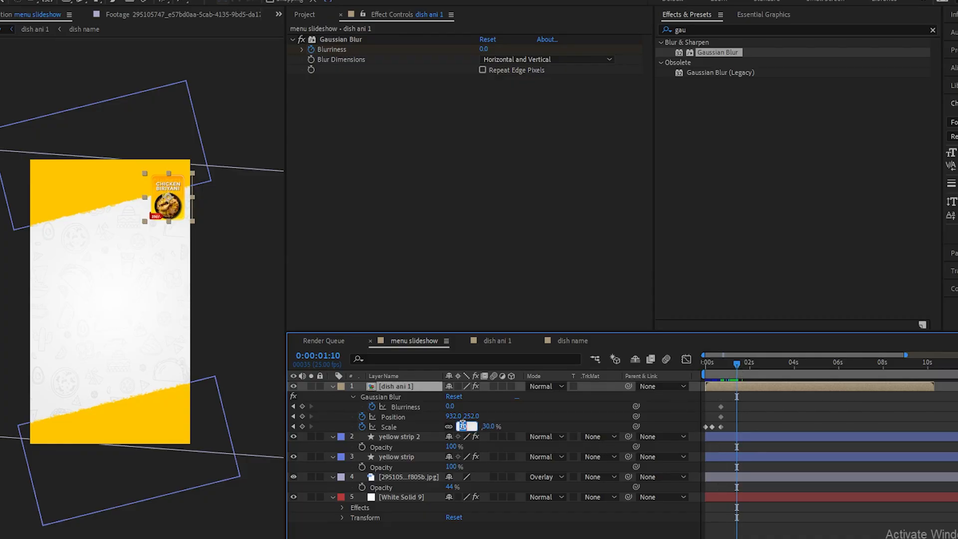
pyautogui.write('90')
pyautogui.press('Return')
pyautogui.click(954, 68)
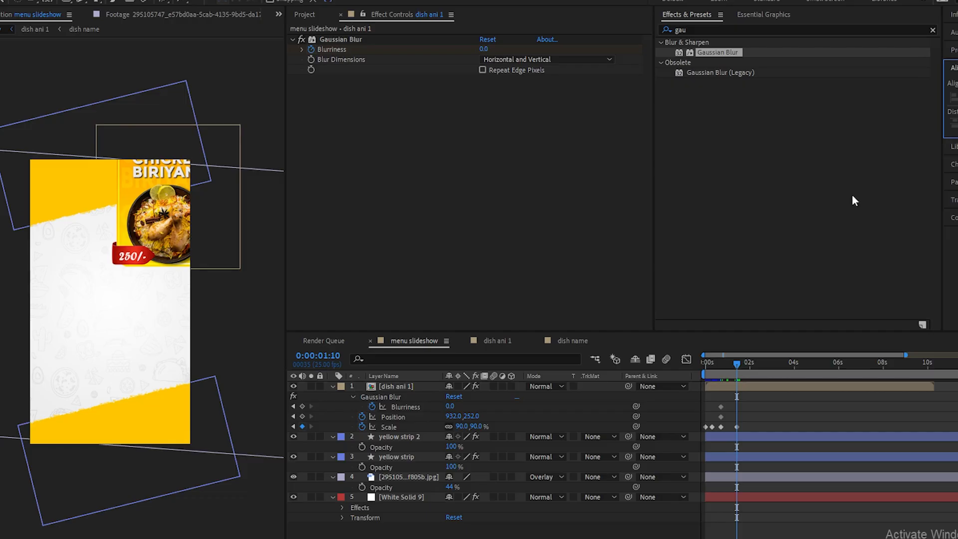
pyautogui.moveTo(163, 221); pyautogui.dragTo(111, 326)
pyautogui.press("ctrl+'")
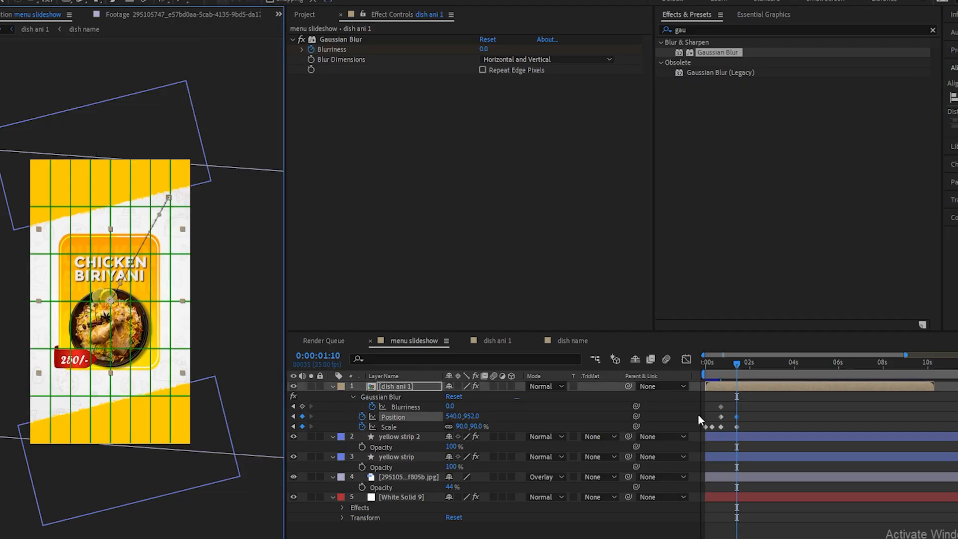
# Add a Blurriness keyframe of 0 at 0:00:01:10 and set the one at 0:00:00:17 to 10.
pyautogui.click(293, 406)
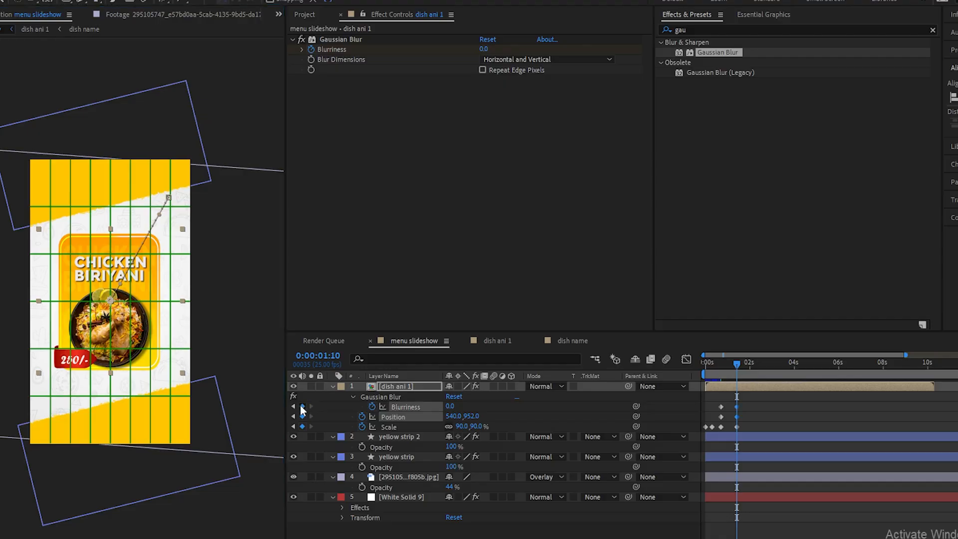
pyautogui.click(455, 407)
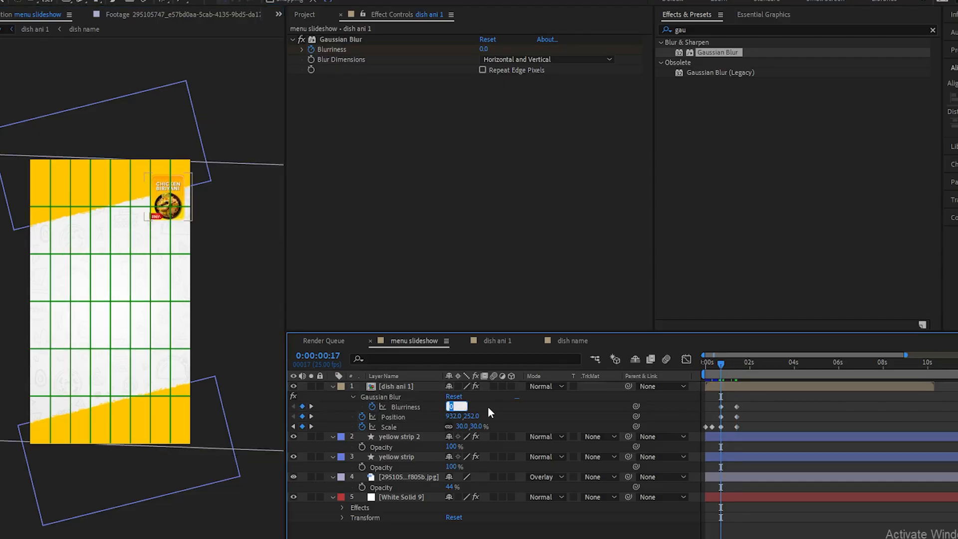
pyautogui.write('10')
pyautogui.press('Return')
# Copy the blur, position and scale keyframes from 0:00:00:17 and 0:00:01:10, paste them at 0:00:01:24 and time-reverse the copies.
pyautogui.click(749, 363)
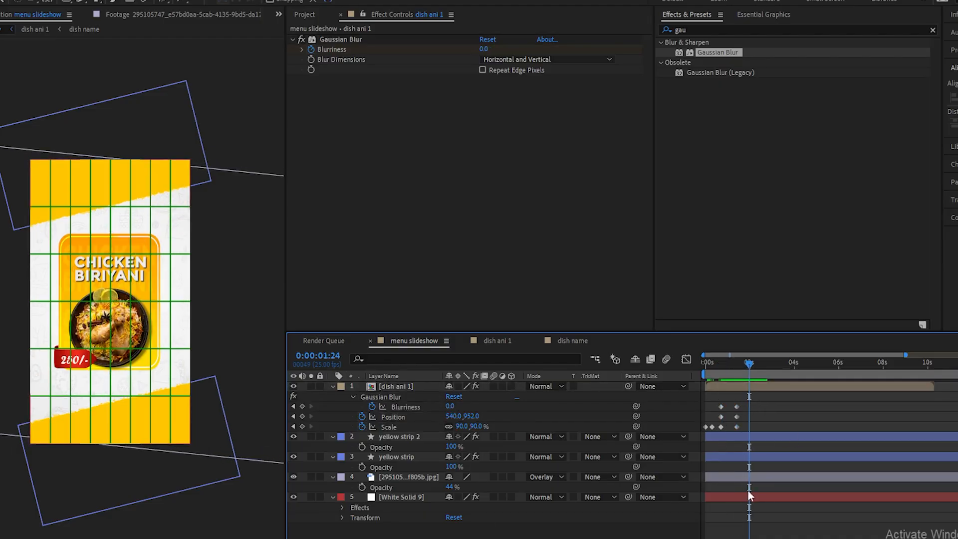
pyautogui.moveTo(745, 402); pyautogui.dragTo(718, 431)
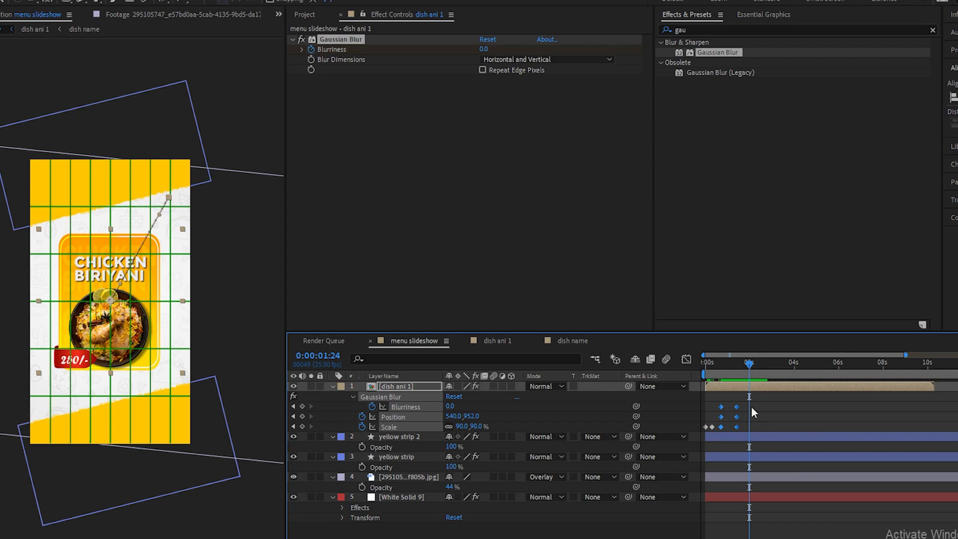
pyautogui.moveTo(756, 400); pyautogui.dragTo(720, 433)
pyautogui.hotkey('ctrl', 'v')
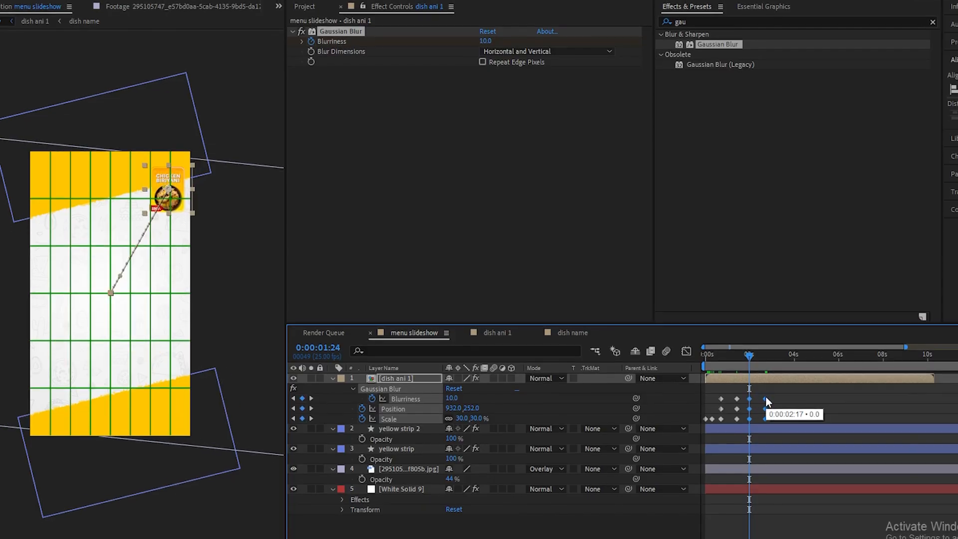
pyautogui.rightClick(766, 405)
pyautogui.moveTo(811, 486)
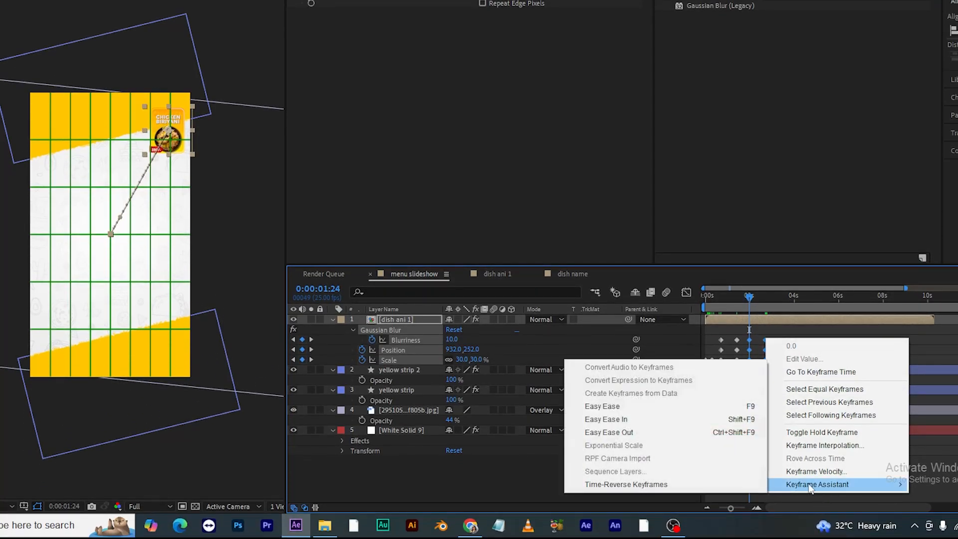
pyautogui.click(638, 484)
# At the last keyframes, 0:00:02:17, move the card to the frame's lower-left corner at about 176, 1560, and preview the animation.
pyautogui.moveTo(752, 296); pyautogui.dragTo(727, 313)
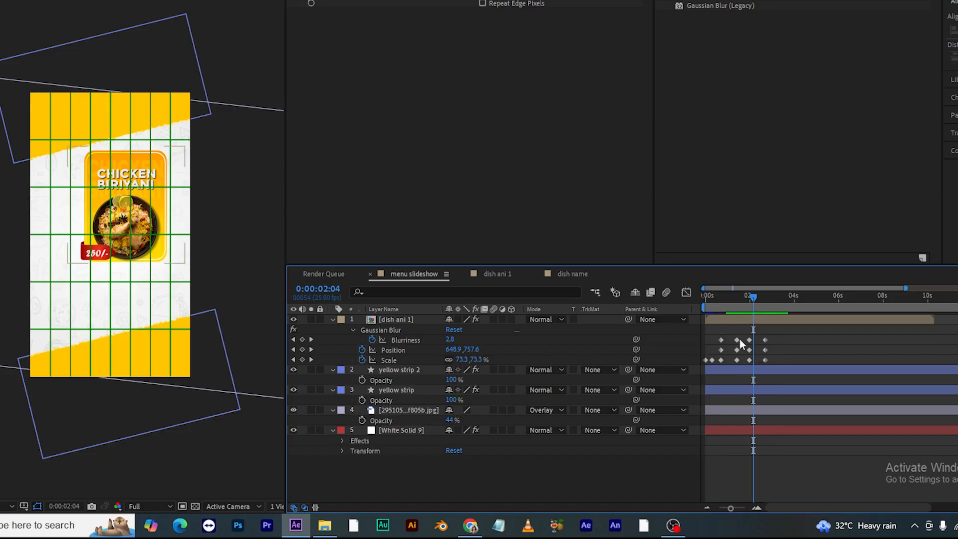
pyautogui.moveTo(752, 296); pyautogui.dragTo(769, 313)
pyautogui.click(294, 359)
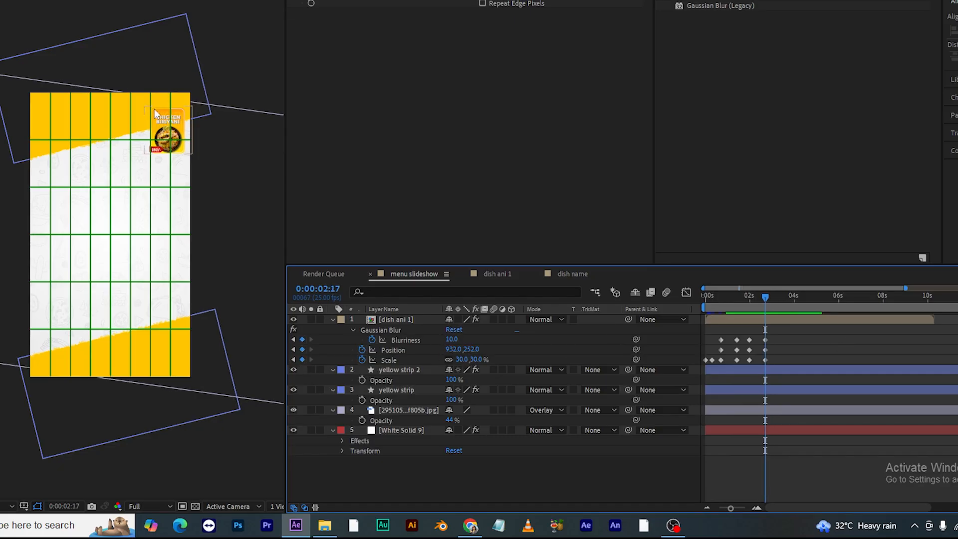
pyautogui.moveTo(171, 135); pyautogui.dragTo(58, 345)
pyautogui.press('Home')
pyautogui.press('space')
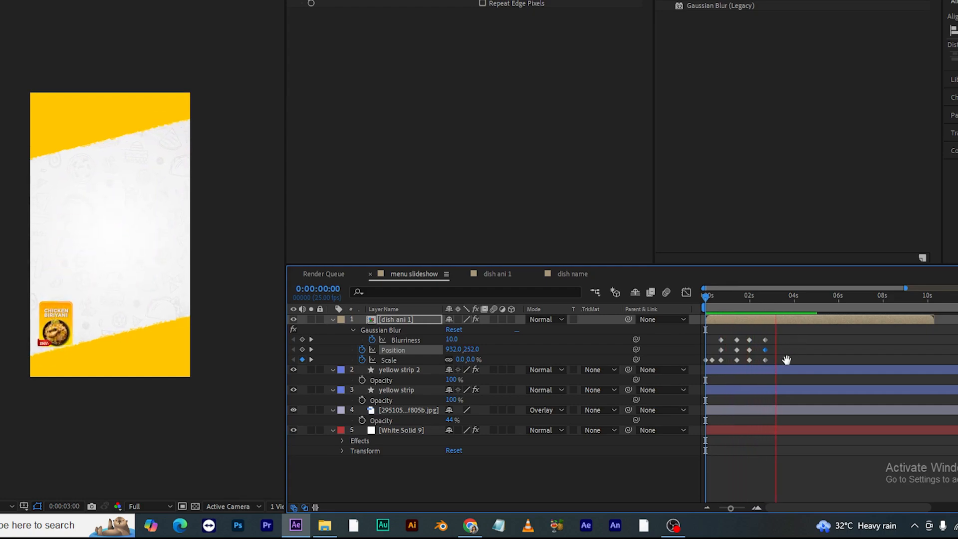
pyautogui.press('space')
# Apply Easy Ease to all blur, position and scale keyframes of dish ani 1 and display their speed graph in the Graph Editor.
pyautogui.moveTo(793, 339); pyautogui.dragTo(701, 366)
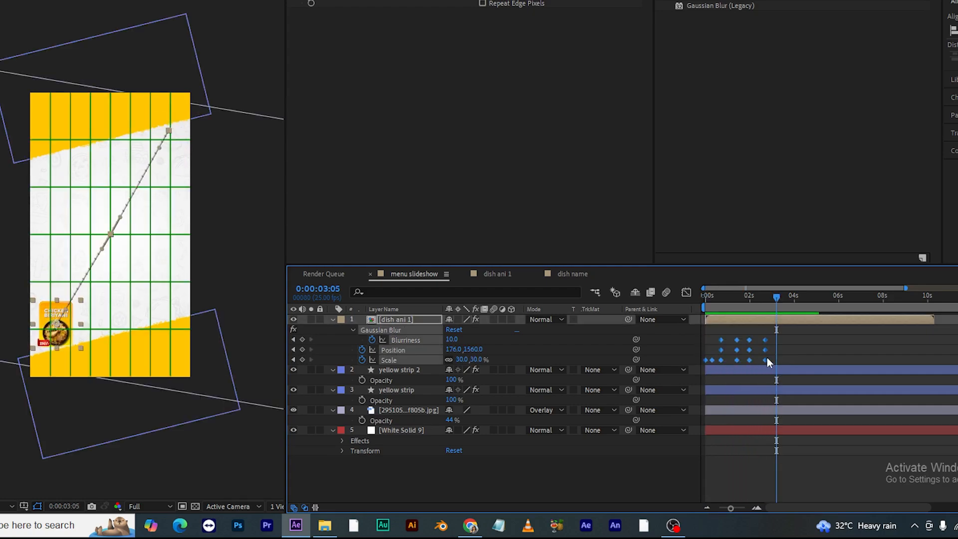
pyautogui.press('F9')
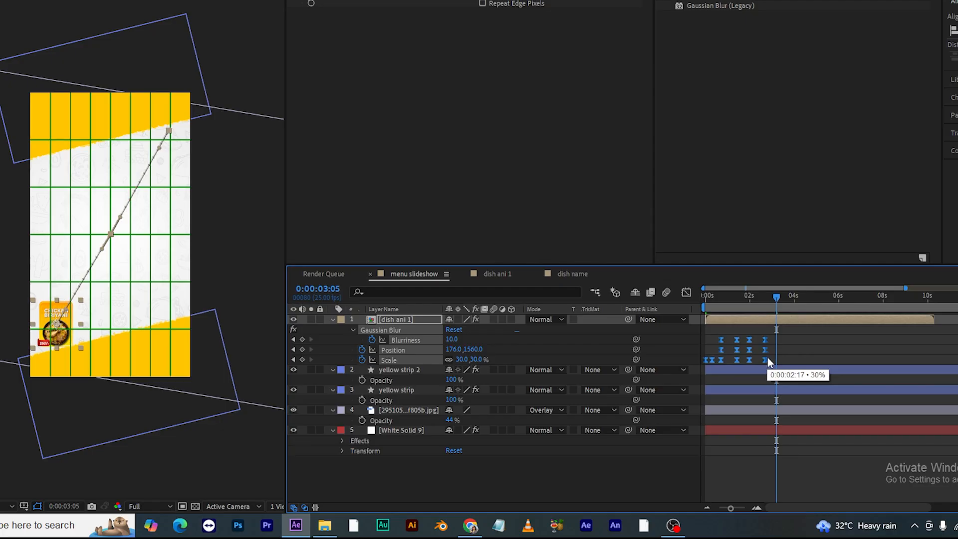
pyautogui.click(690, 293)
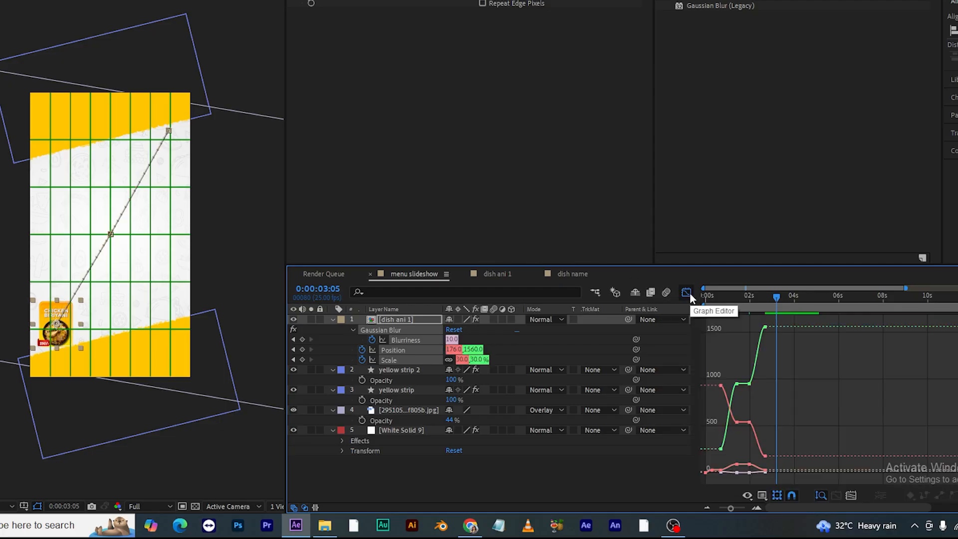
pyautogui.click(748, 495)
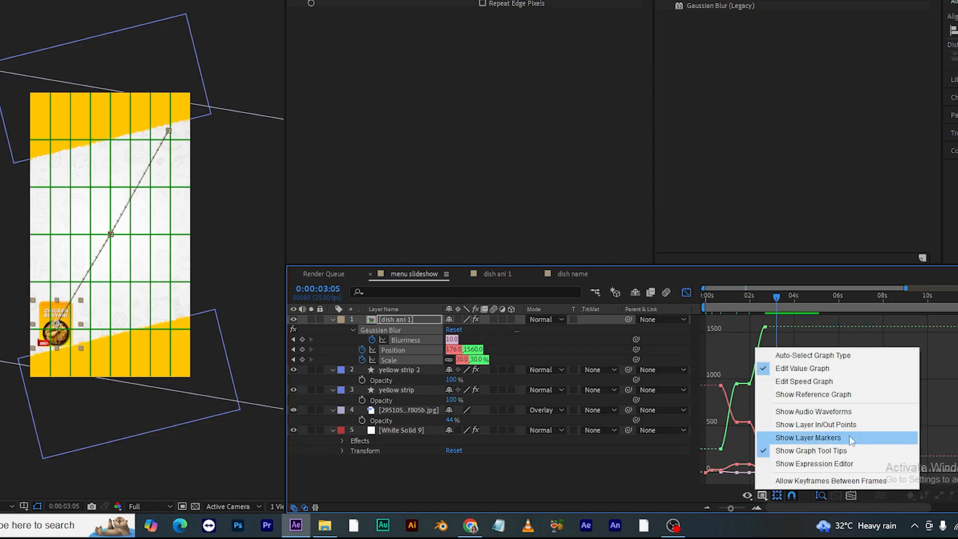
pyautogui.click(801, 386)
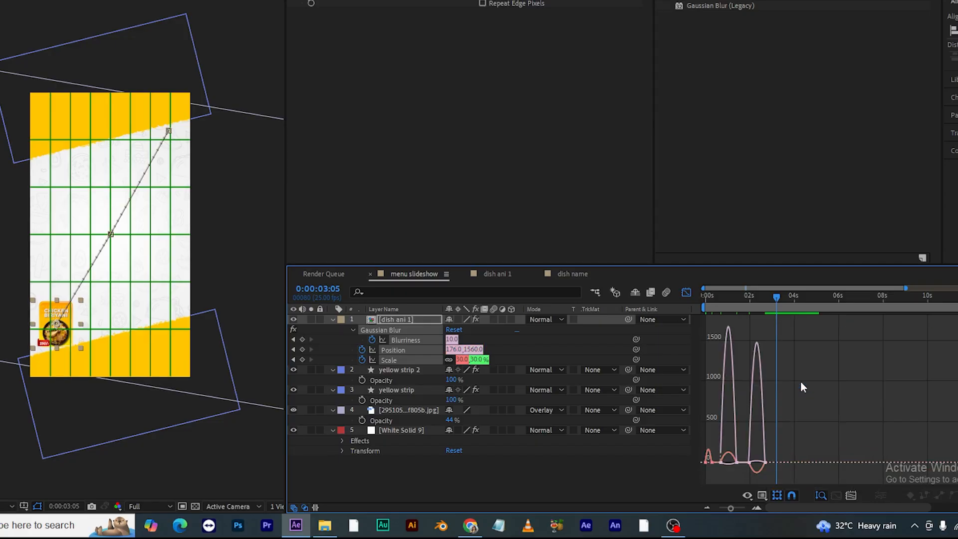
# Reshape the speed curves of all the card's keyframes into a sharp start with a long slow-down, then preview the motion.
pyautogui.moveTo(731, 509); pyautogui.dragTo(737, 508)
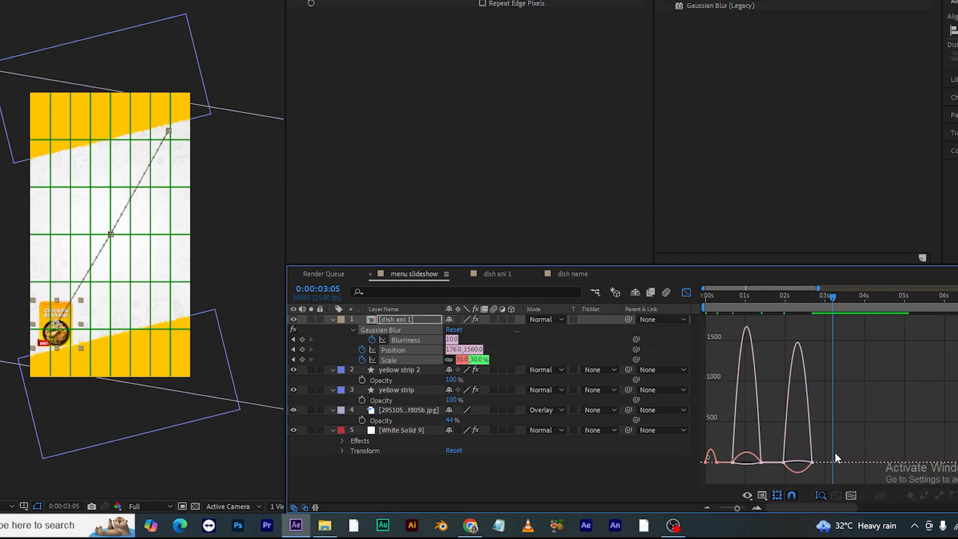
pyautogui.moveTo(836, 451); pyautogui.dragTo(703, 474)
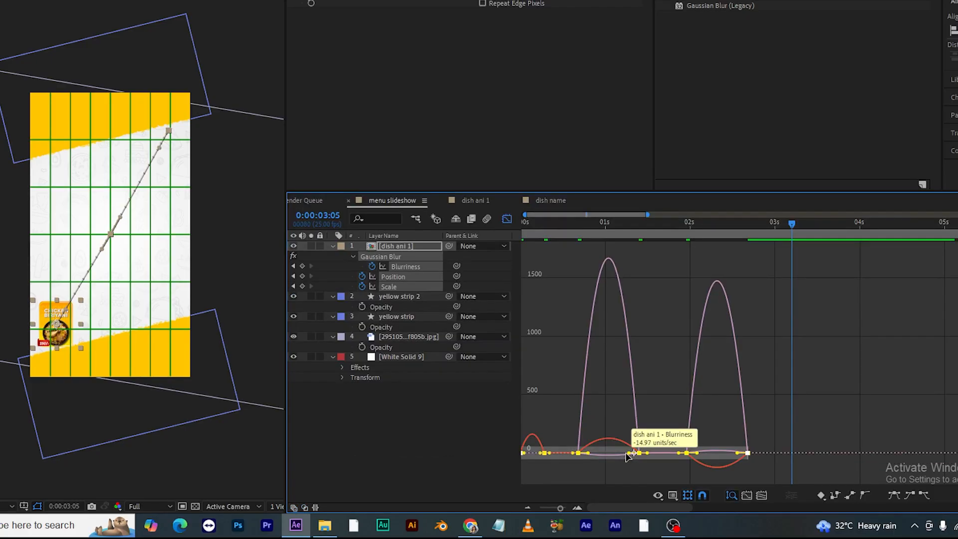
pyautogui.moveTo(628, 454); pyautogui.dragTo(606, 452)
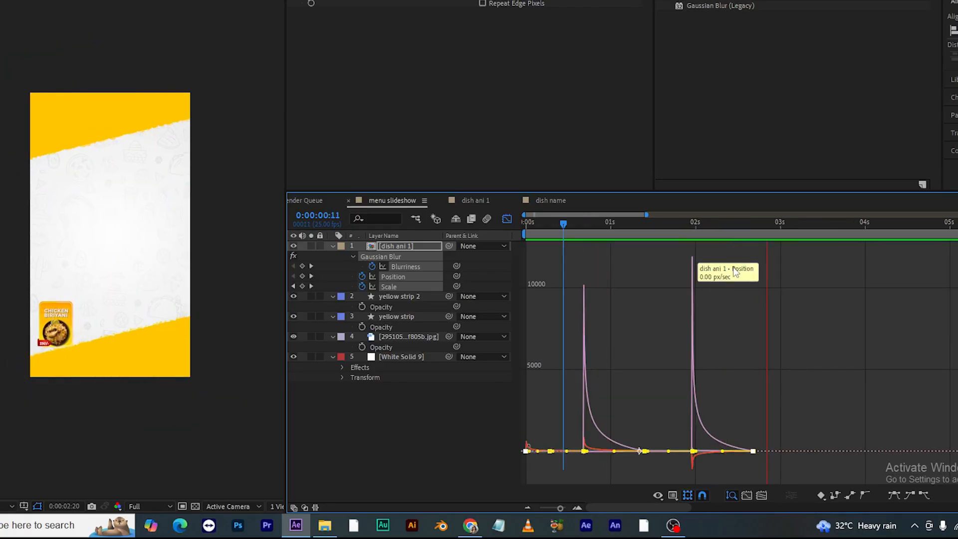
pyautogui.press('space')
pyautogui.moveTo(772, 223); pyautogui.dragTo(516, 291)
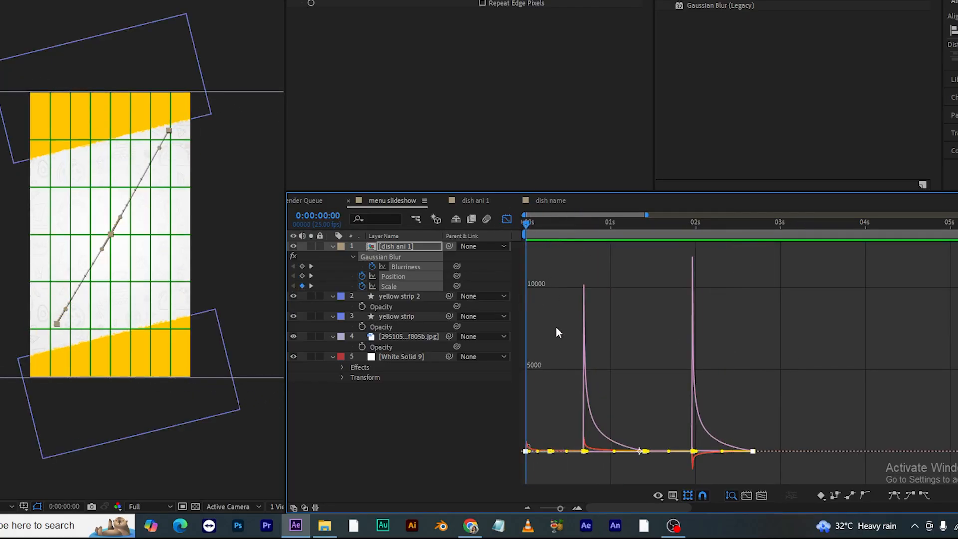
pyautogui.click(506, 220)
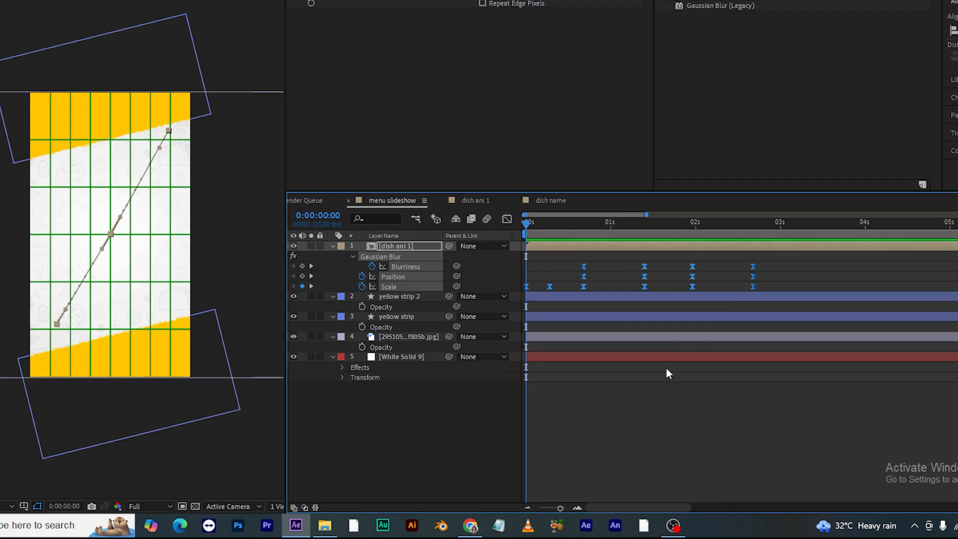
pyautogui.press('space')
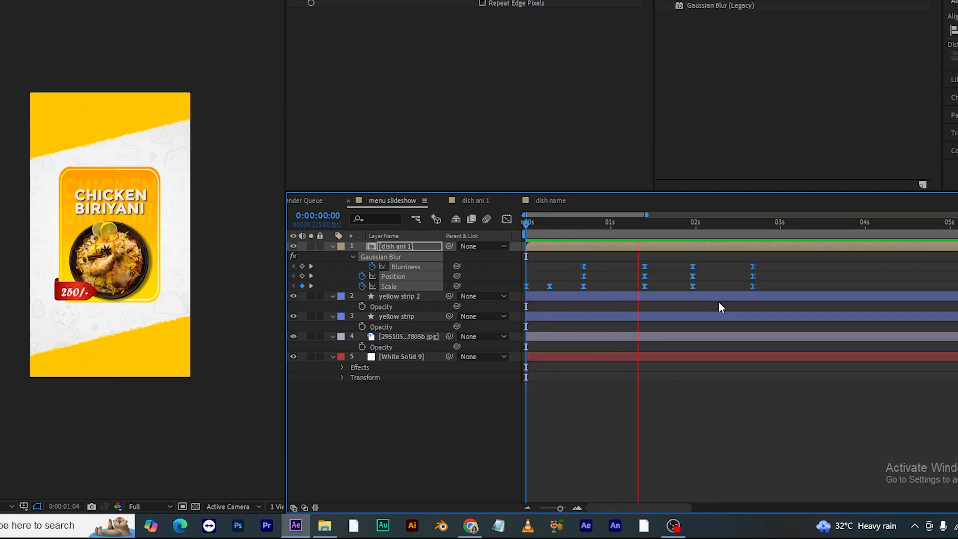
pyautogui.press('space')
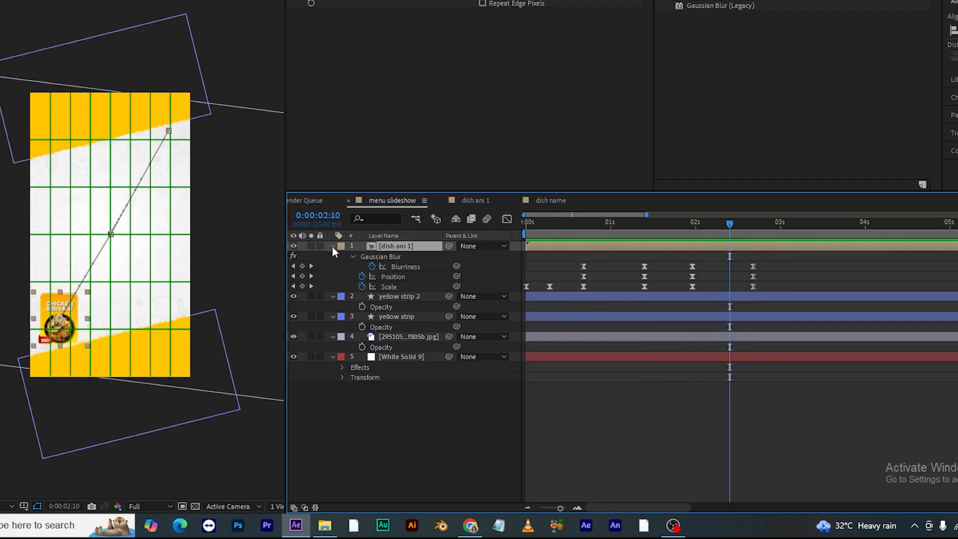
# Duplicate the dish ani 1 layer, reveal the keyframes of both layers and delay the copy to start at about 0:00:00:16.
pyautogui.click(331, 245)
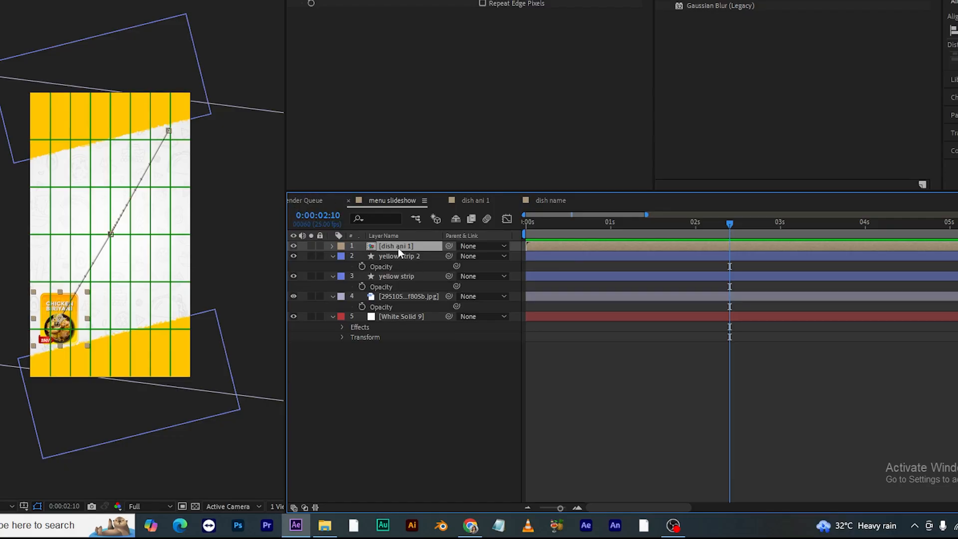
pyautogui.hotkey('ctrl', 'd')
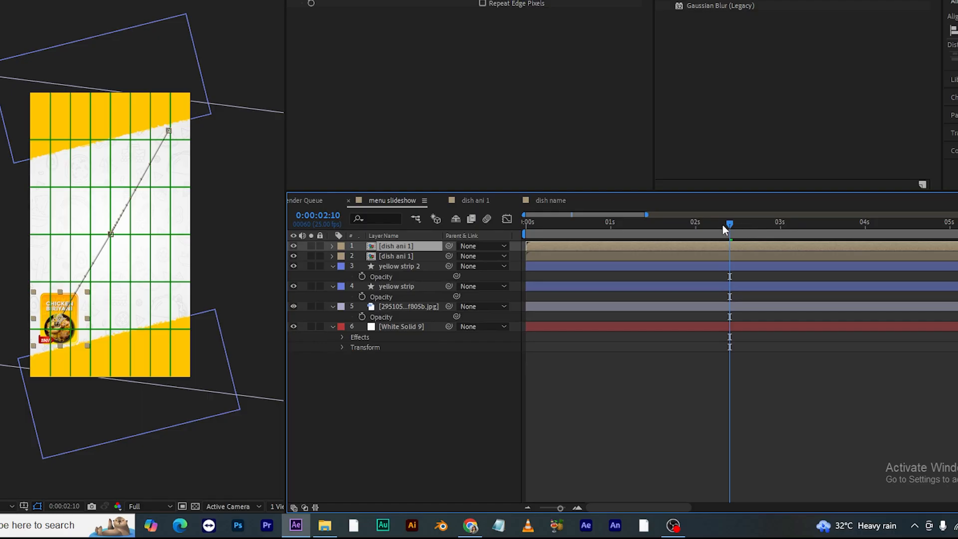
pyautogui.keyDown('shift'); pyautogui.click(390, 256); pyautogui.keyUp('shift')
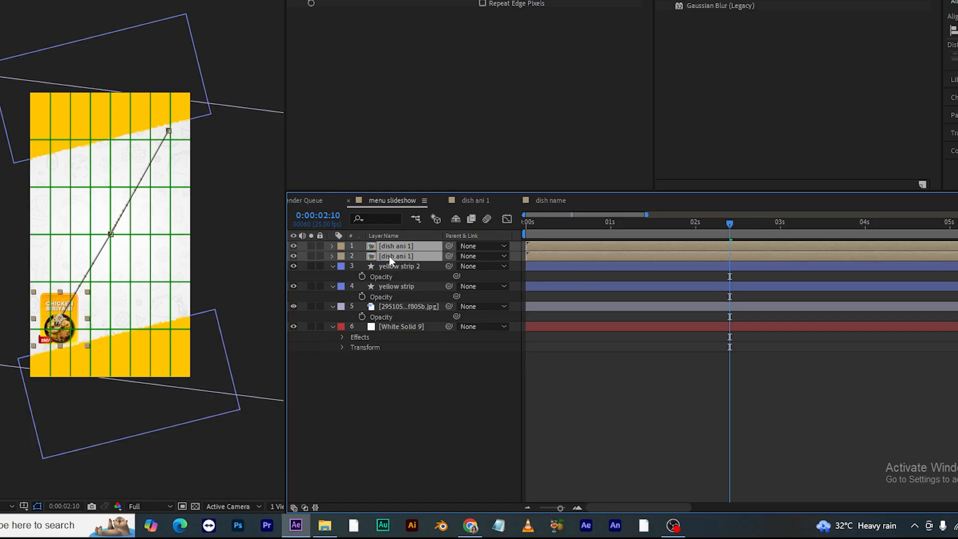
pyautogui.press('u')
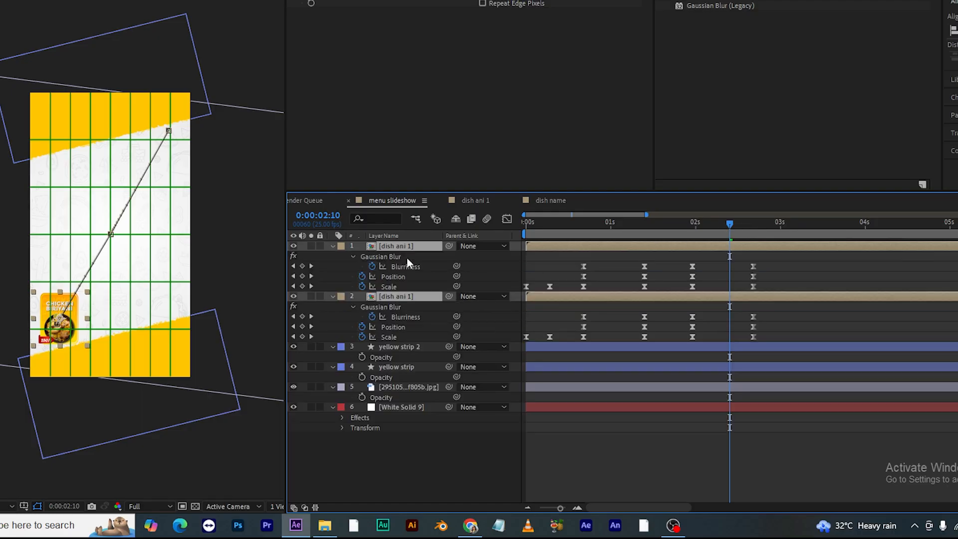
pyautogui.click(816, 271)
pyautogui.moveTo(738, 232); pyautogui.dragTo(504, 271)
pyautogui.click(562, 246)
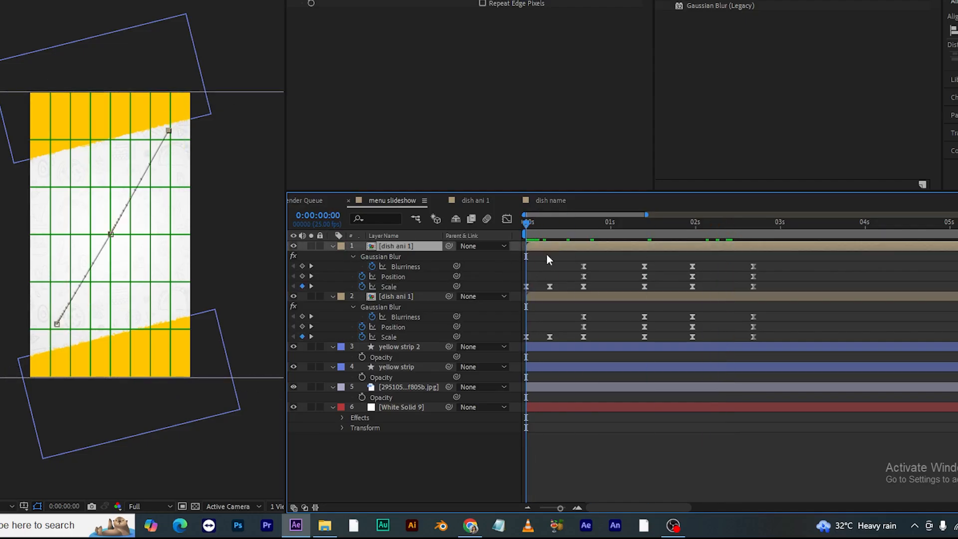
pyautogui.moveTo(546, 246); pyautogui.dragTo(598, 245)
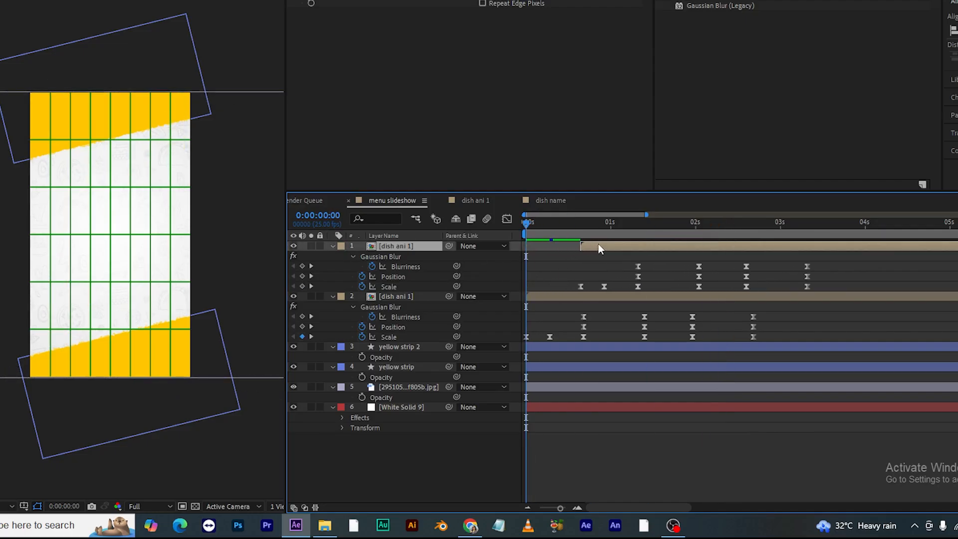
# Hide the proportional grid and align the second card's entry keyframes with the first card's exit keyframes at 0:00:02:06.
pyautogui.moveTo(526, 229); pyautogui.dragTo(583, 223)
pyautogui.click(24, 506)
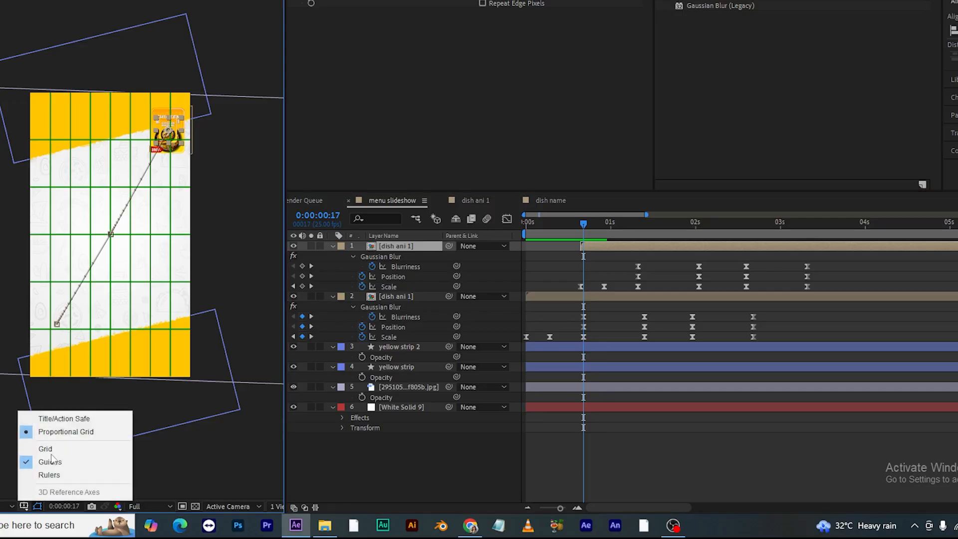
pyautogui.click(63, 432)
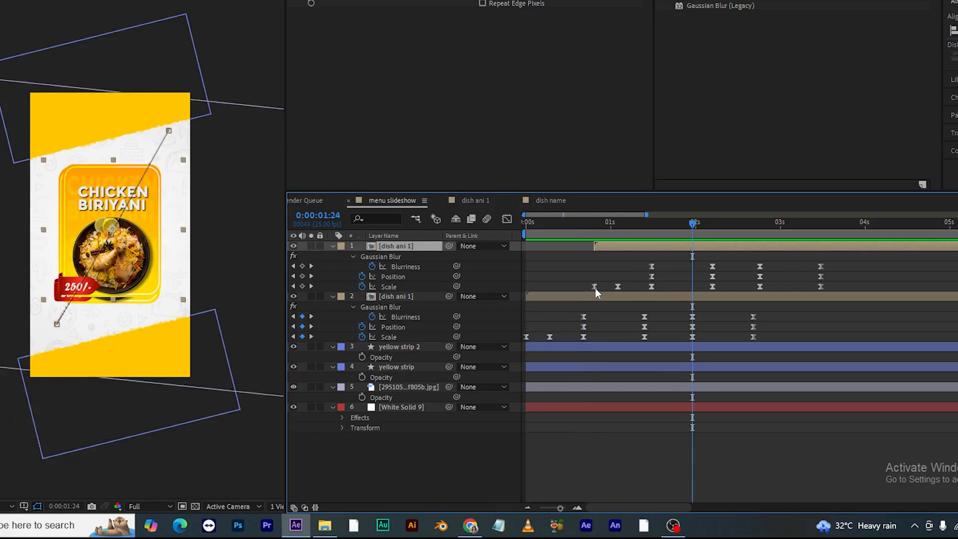
pyautogui.moveTo(867, 262); pyautogui.dragTo(693, 277)
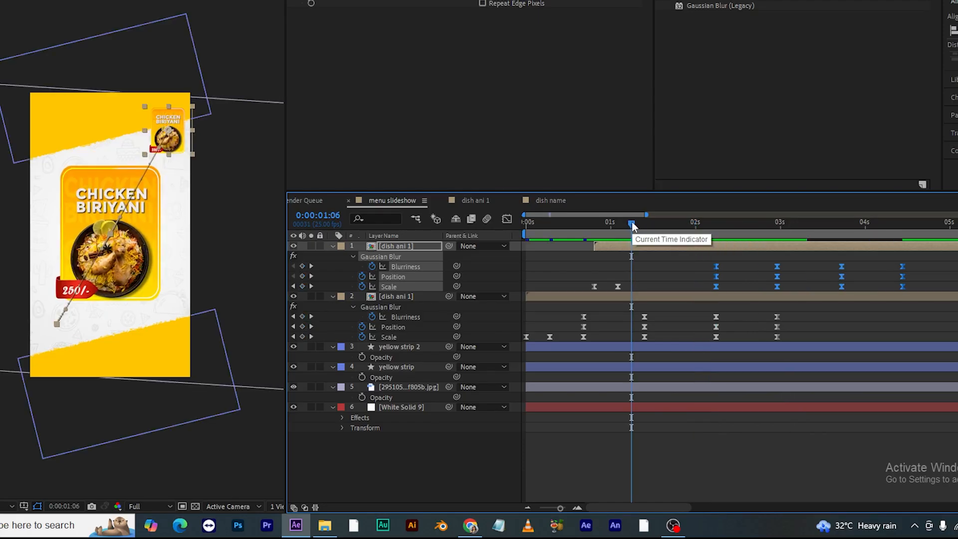
pyautogui.moveTo(632, 223); pyautogui.dragTo(716, 226)
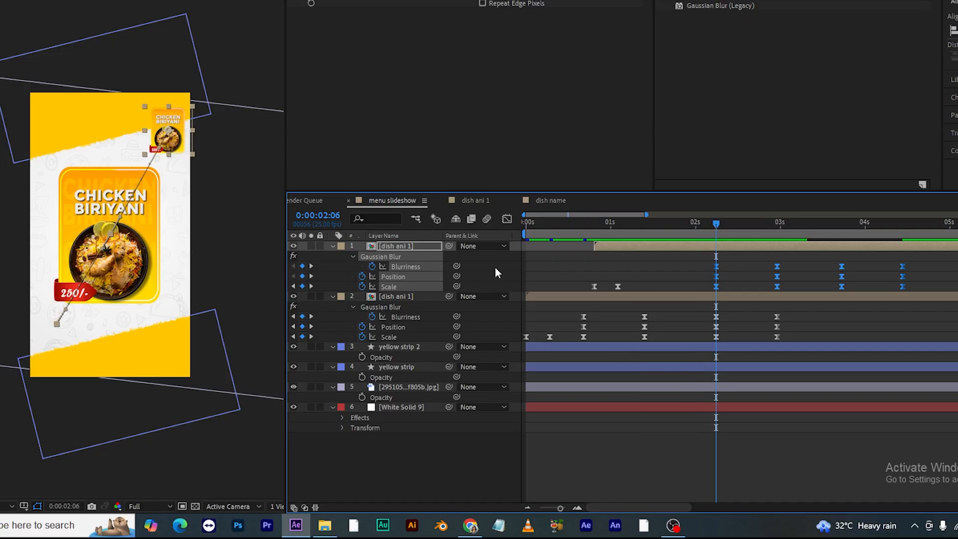
# Duplicate the second dish card layer, delay the copy so its entry keyframes match the second card's exit keyframes, and preview the sequence.
pyautogui.click(397, 247)
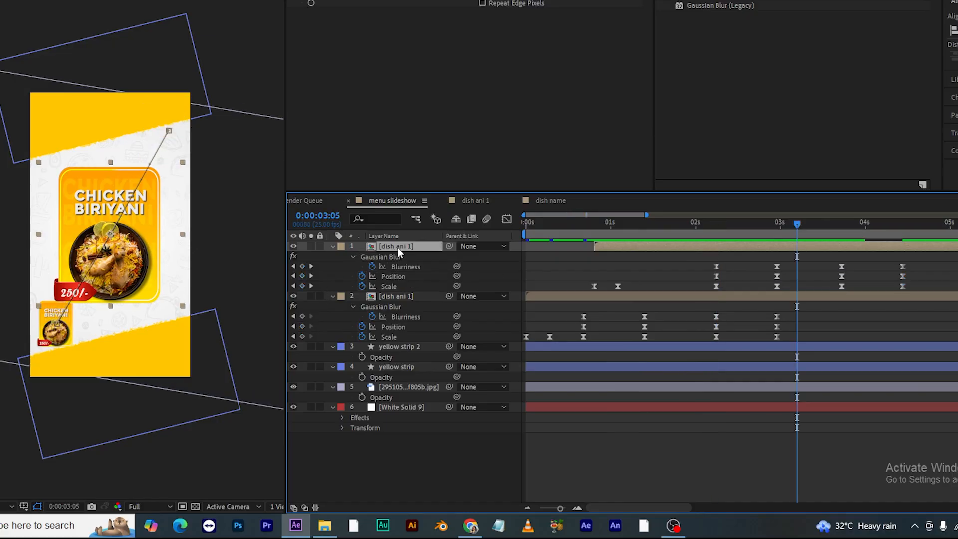
pyautogui.hotkey('ctrl', 'd')
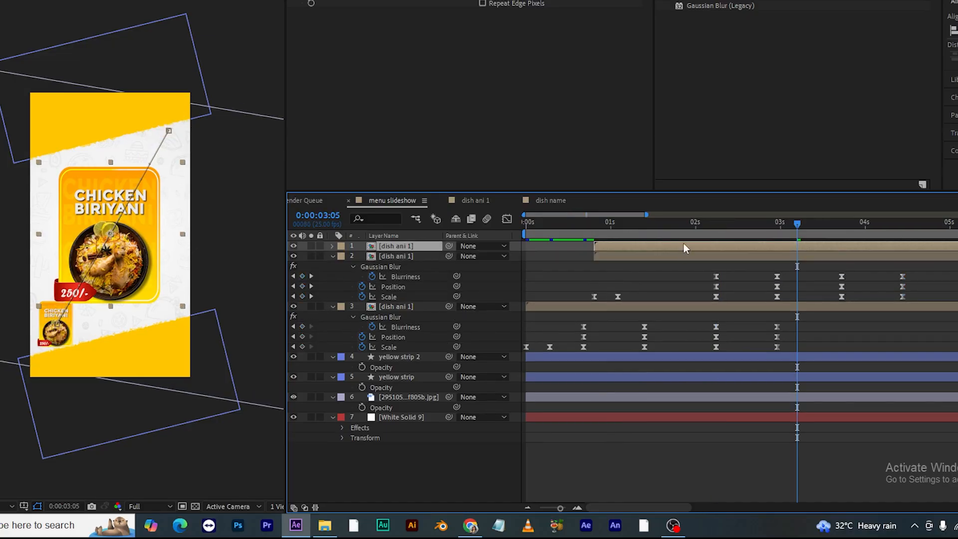
pyautogui.press('u')
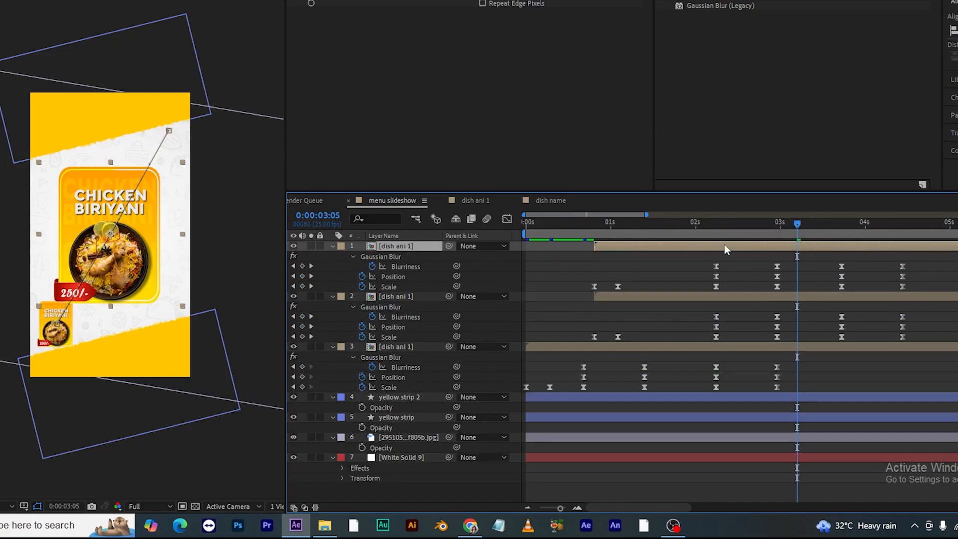
pyautogui.moveTo(725, 244); pyautogui.dragTo(822, 247)
pyautogui.press('space')
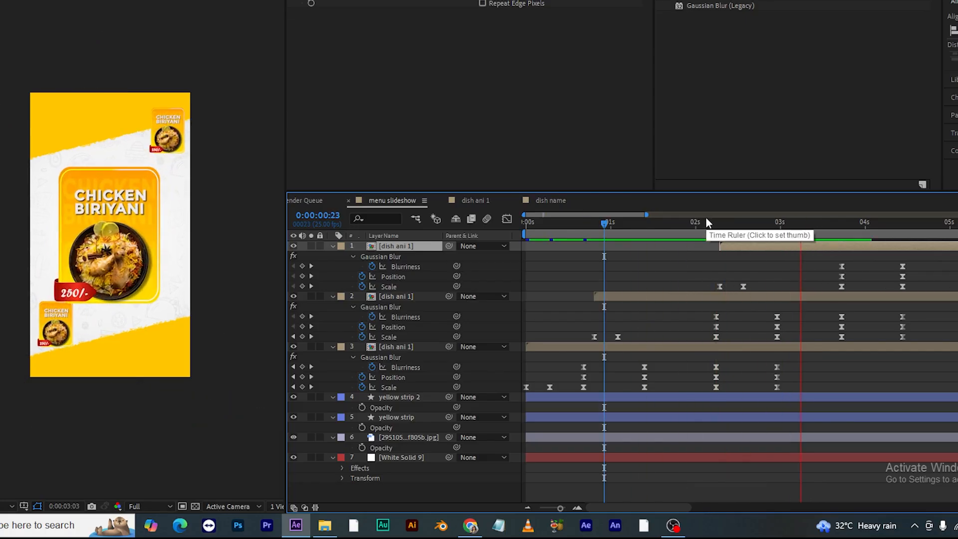
pyautogui.press('space')
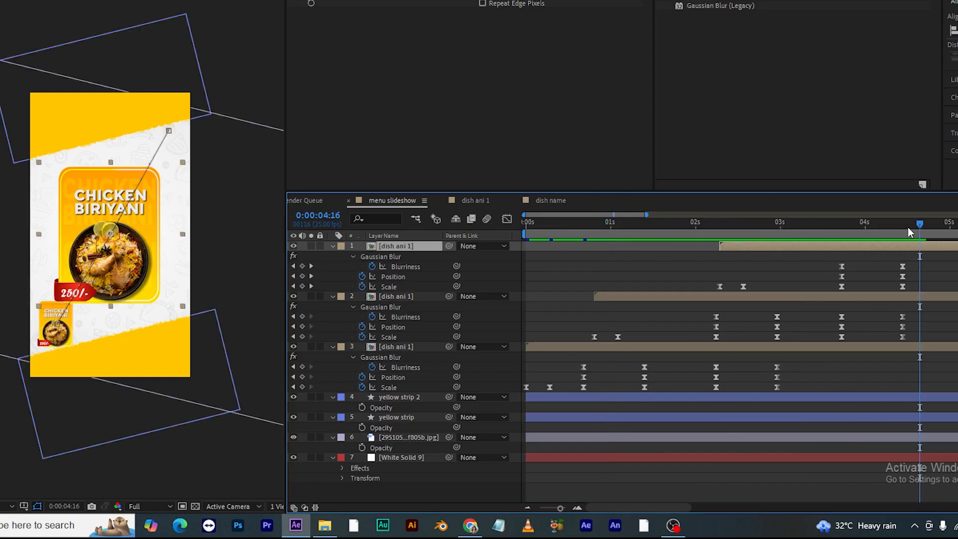
pyautogui.moveTo(909, 227); pyautogui.dragTo(685, 253)
pyautogui.press('space')
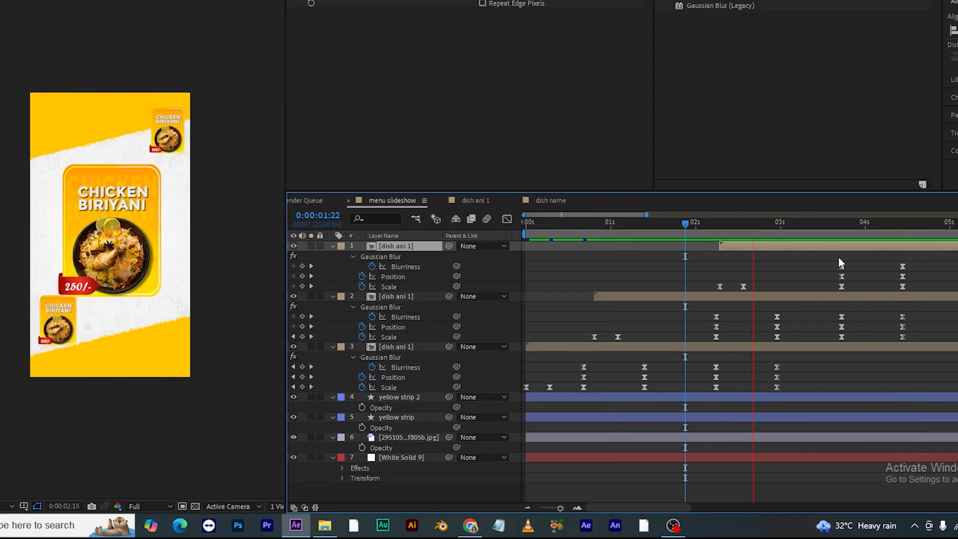
pyautogui.press('space')
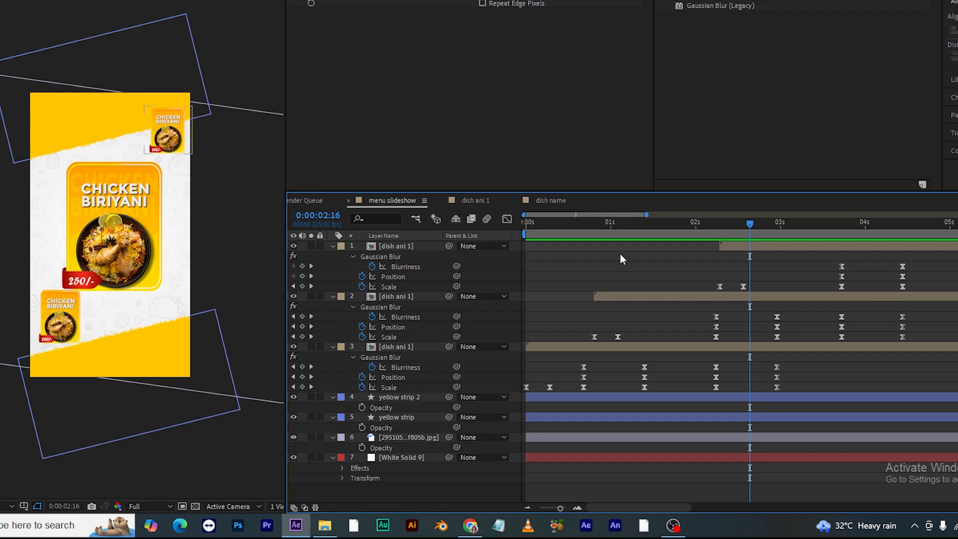
# Duplicate the dish ani 1 composition in the project and replace the second card layer's source with the duplicate.
pyautogui.hotkey('ctrl', '0')
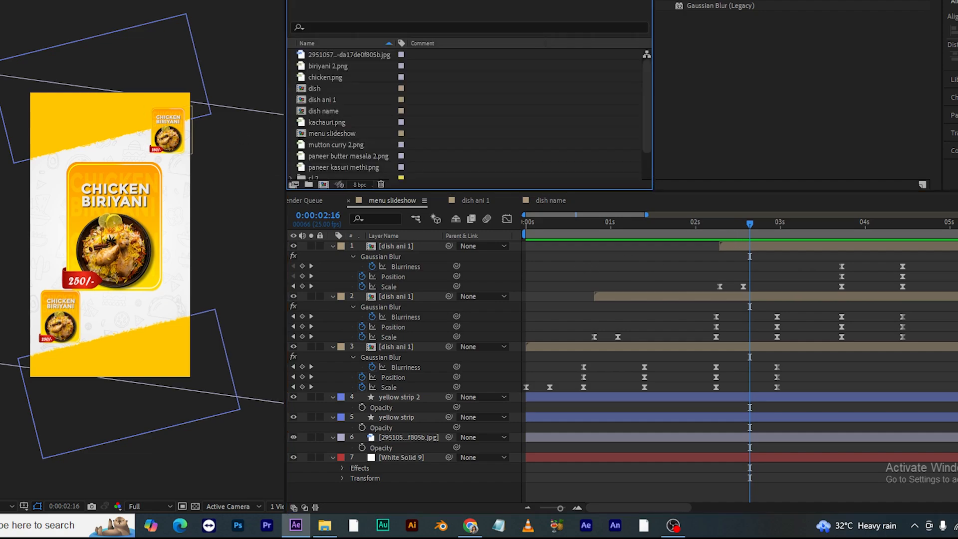
pyautogui.click(335, 102)
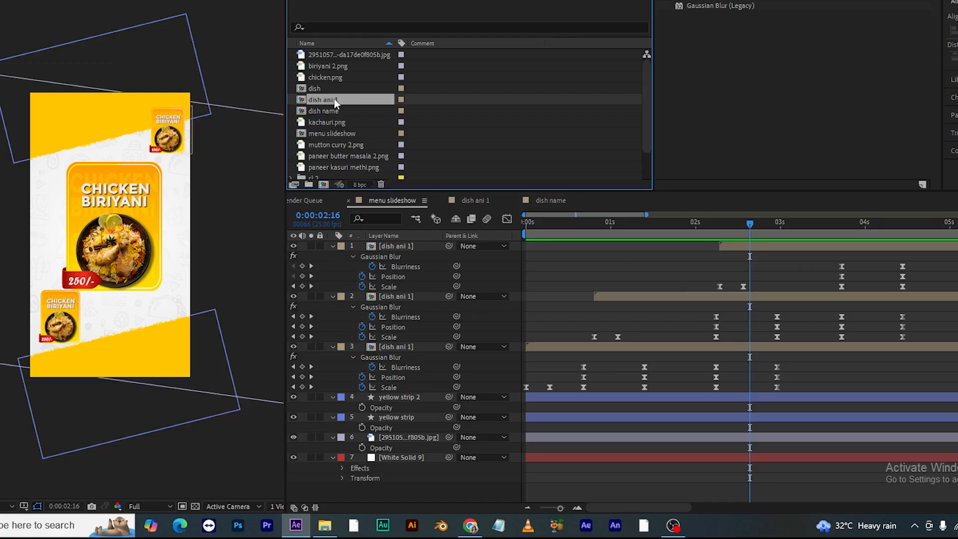
pyautogui.hotkey('ctrl', 'd')
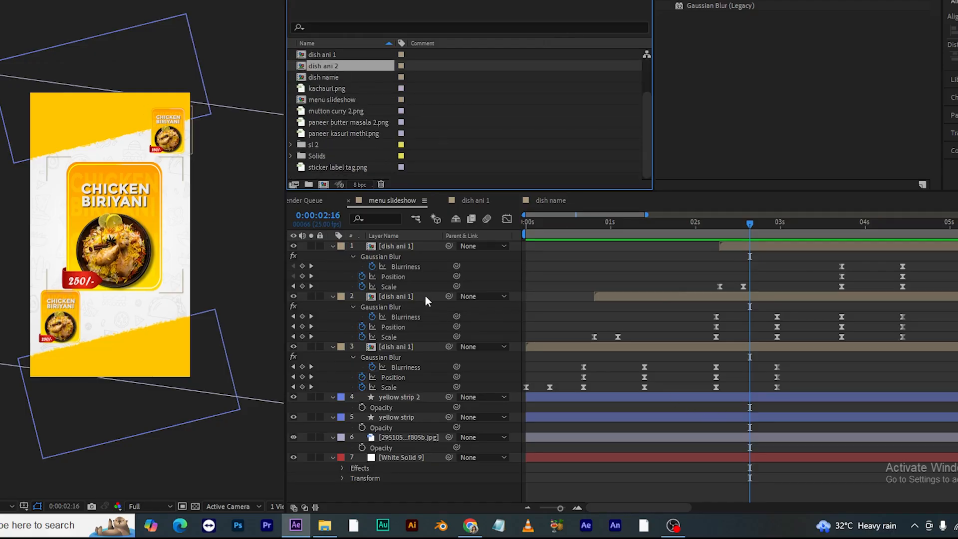
pyautogui.click(357, 296)
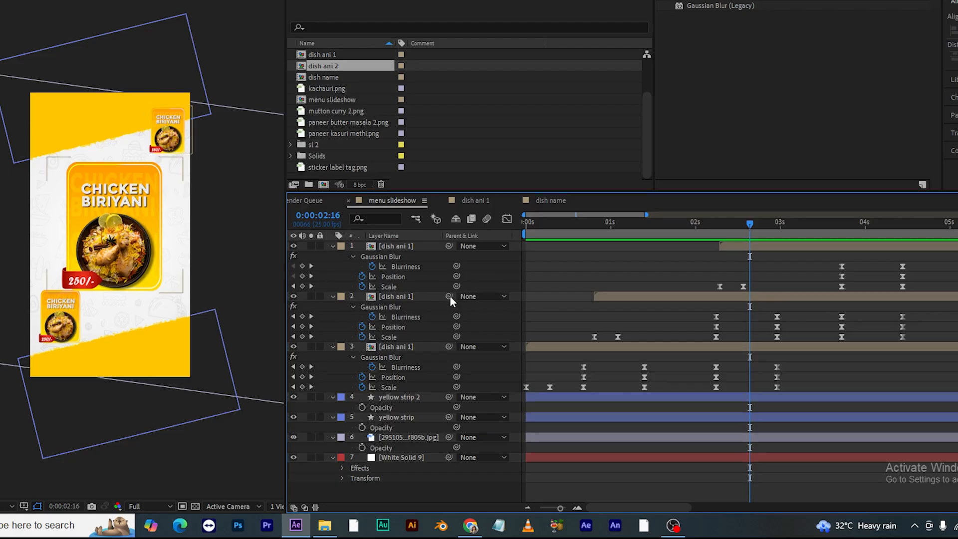
pyautogui.click(425, 296)
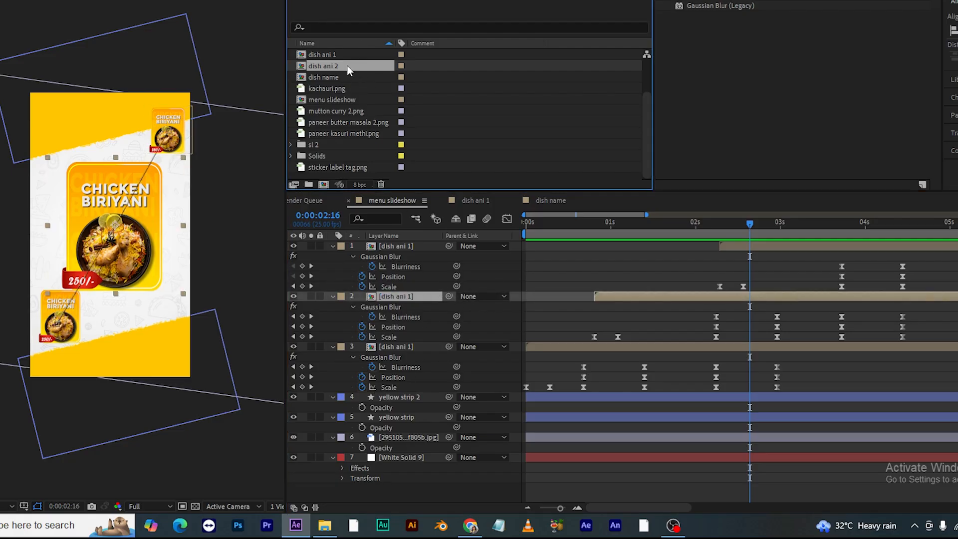
pyautogui.moveTo(346, 68); pyautogui.dragTo(405, 300)
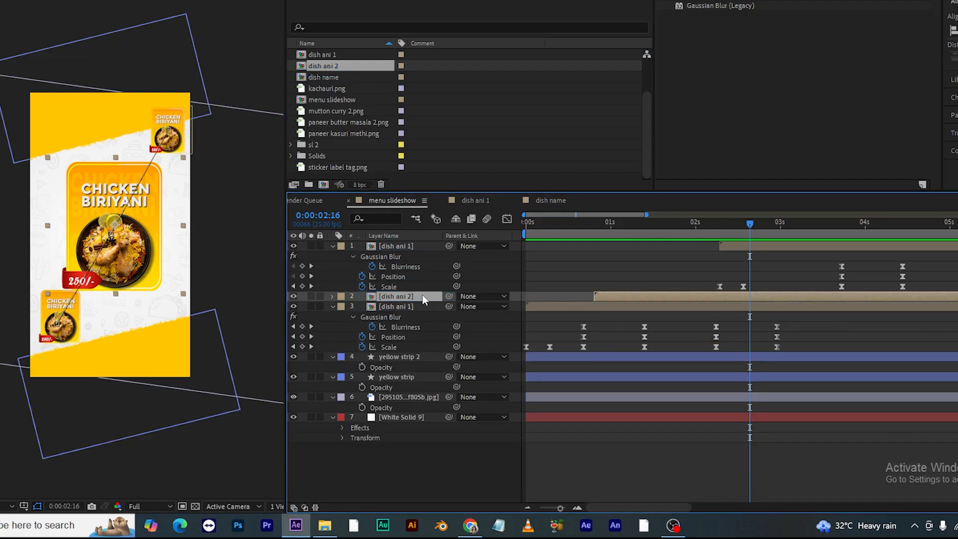
# In dish ani 2, duplicate the dish composition in the project and replace the dish layer's source with the duplicate.
pyautogui.doubleClick(422, 296)
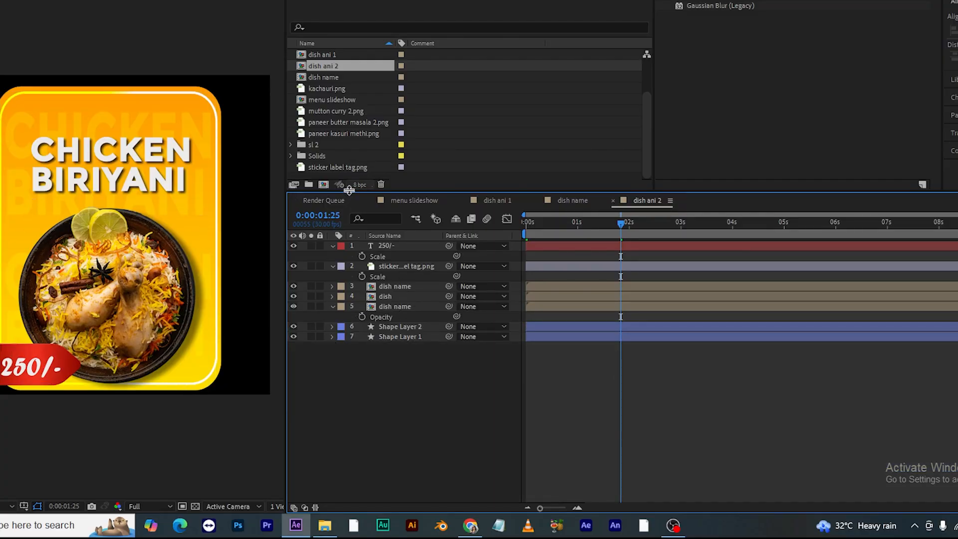
pyautogui.moveTo(349, 190); pyautogui.dragTo(352, 238)
pyautogui.click(349, 88)
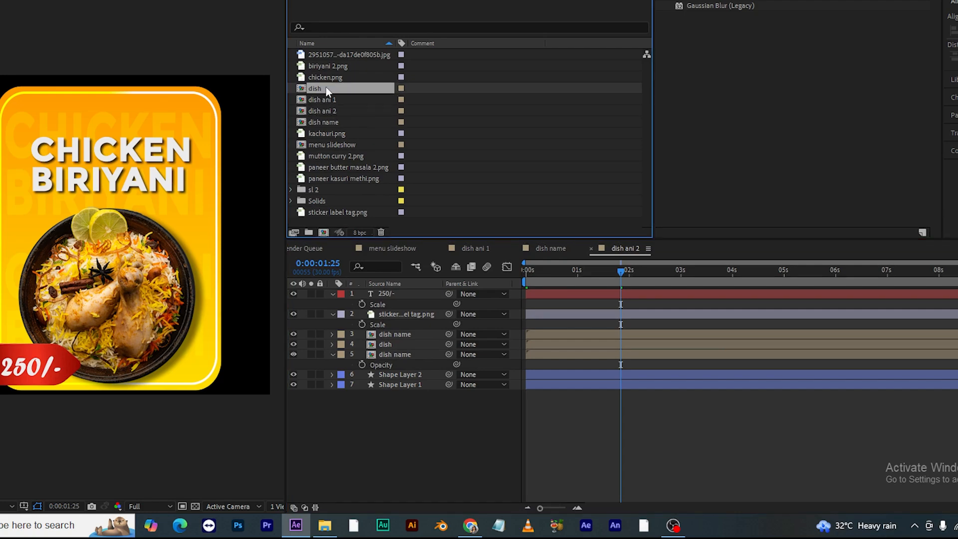
pyautogui.hotkey('ctrl', 'd')
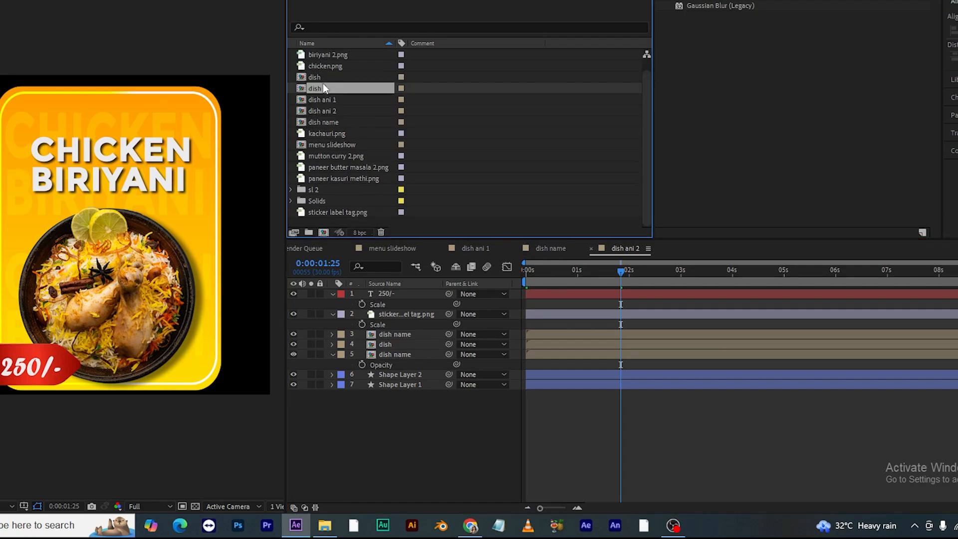
pyautogui.click(393, 345)
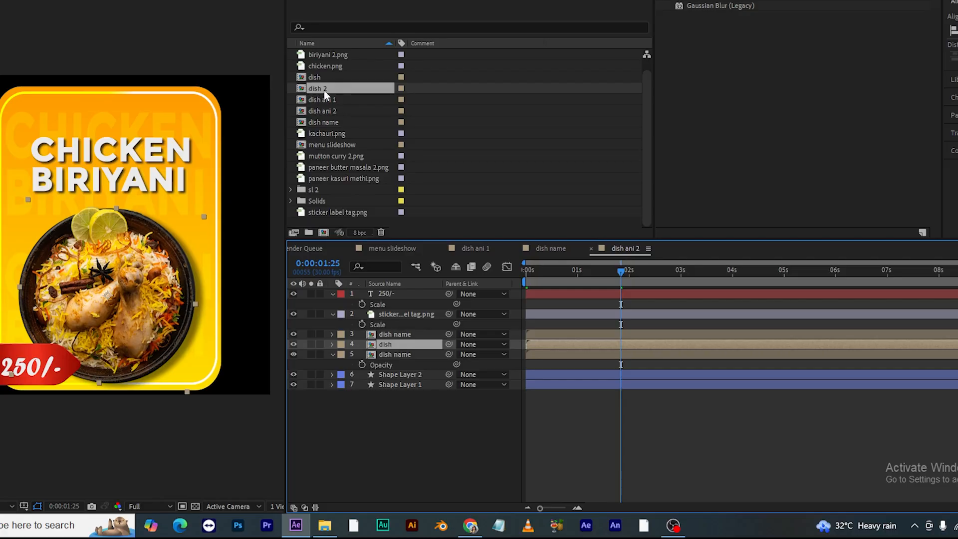
pyautogui.moveTo(326, 90); pyautogui.dragTo(392, 344)
# Duplicate the dish name composition and replace the source of both dish name layers in dish ani 2 with the copy.
pyautogui.click(324, 120)
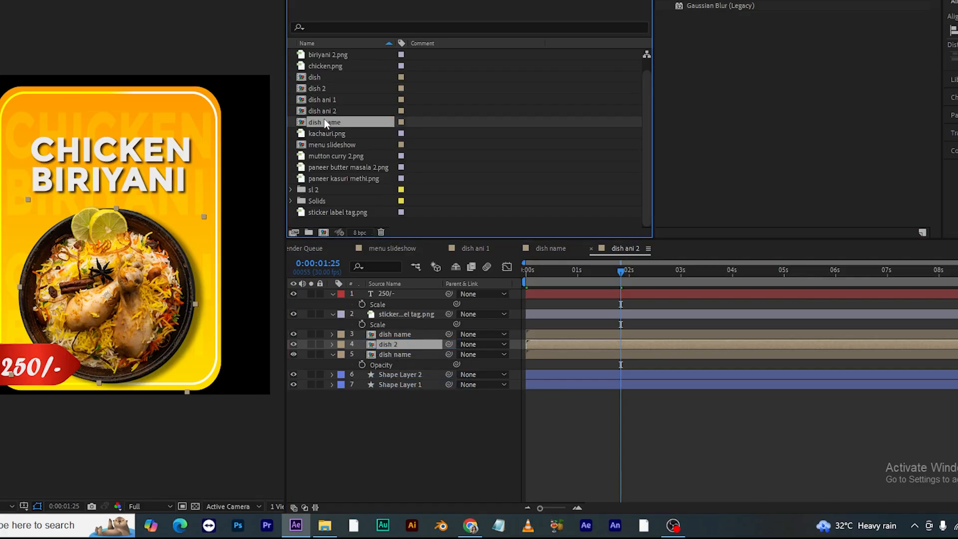
pyautogui.hotkey('ctrl', 'd')
pyautogui.click(396, 335)
pyautogui.moveTo(327, 122); pyautogui.dragTo(402, 352)
pyautogui.click(409, 333)
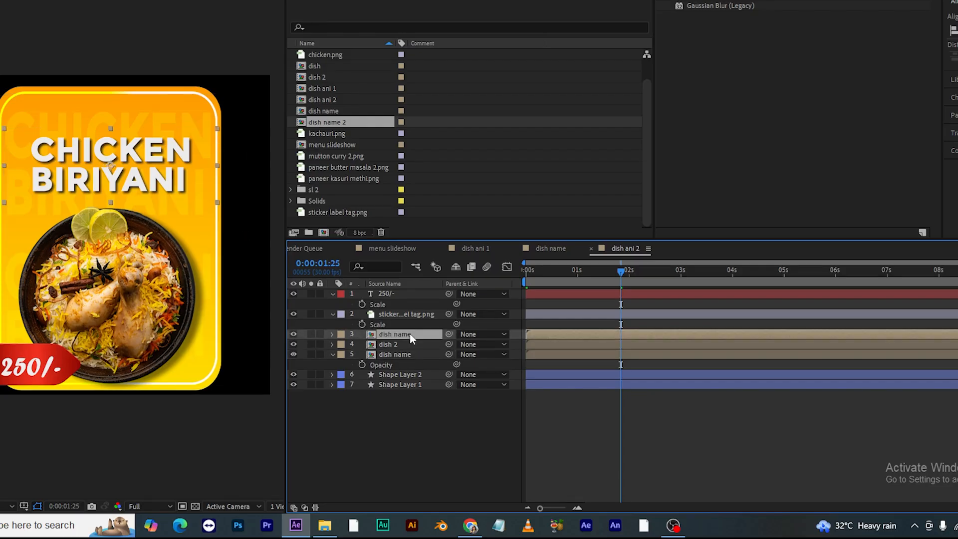
pyautogui.keyDown('ctrl'); pyautogui.click(408, 356); pyautogui.keyUp('ctrl')
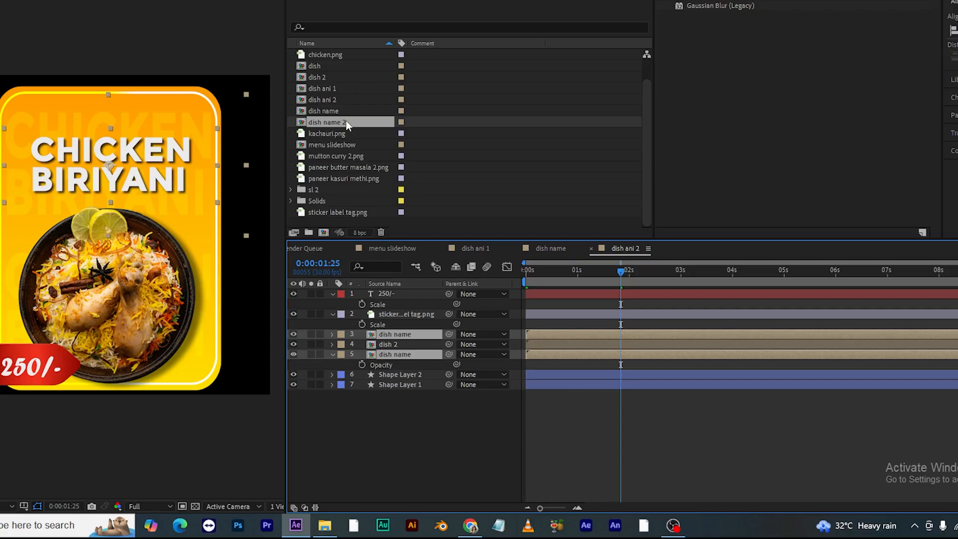
pyautogui.moveTo(346, 124); pyautogui.dragTo(414, 338)
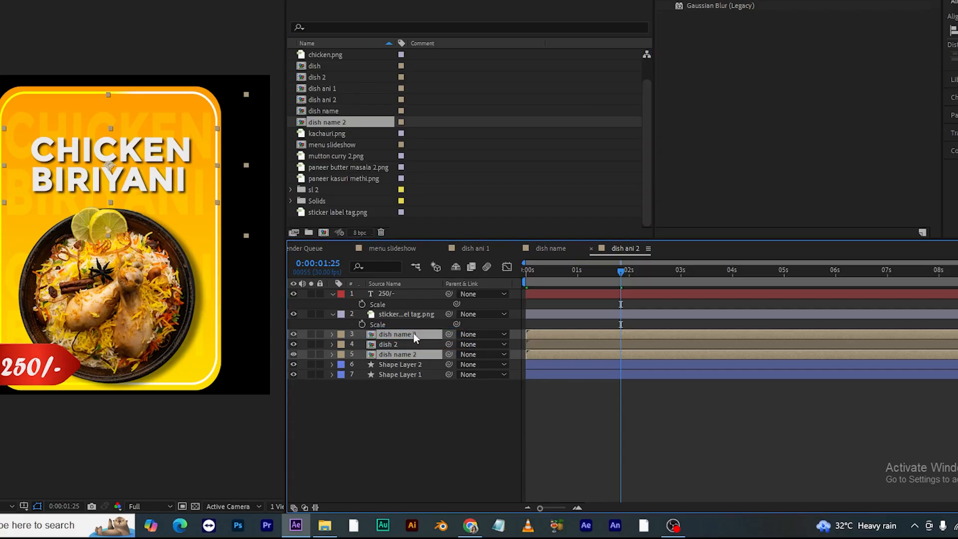
pyautogui.click(419, 436)
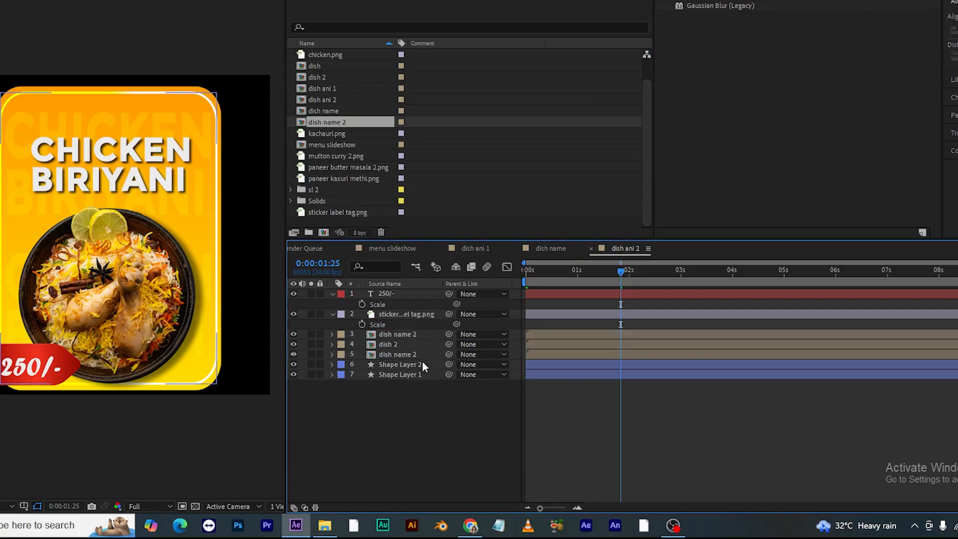
pyautogui.doubleClick(429, 336)
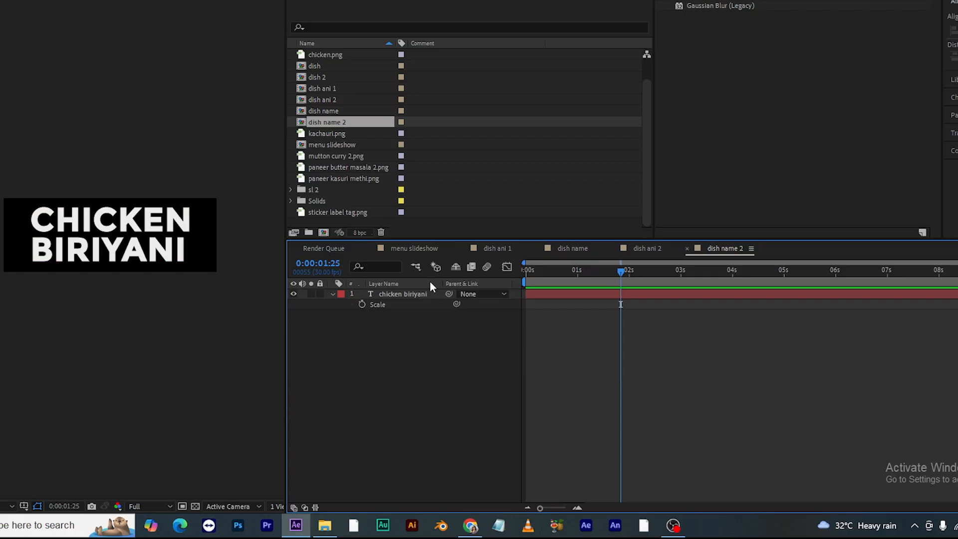
pyautogui.click(400, 296)
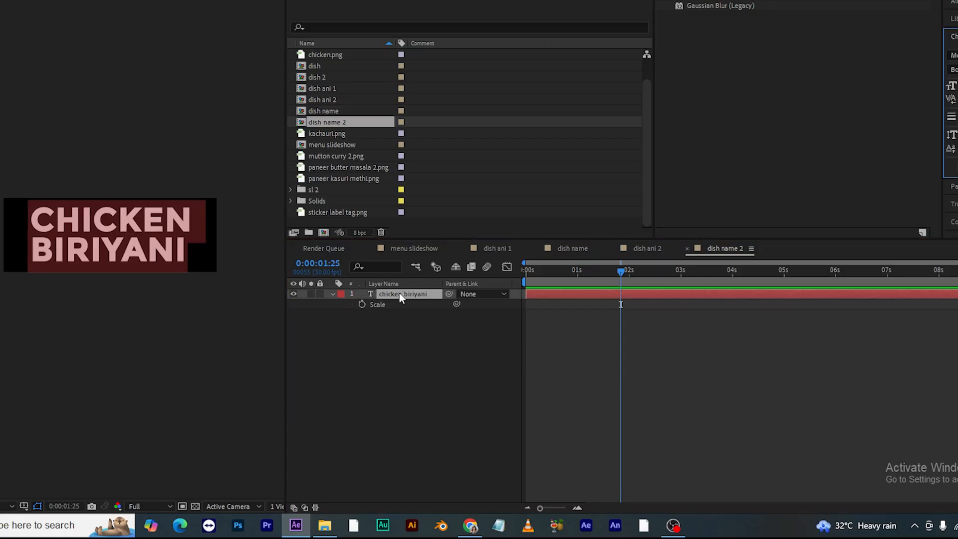
pyautogui.click(789, 315)
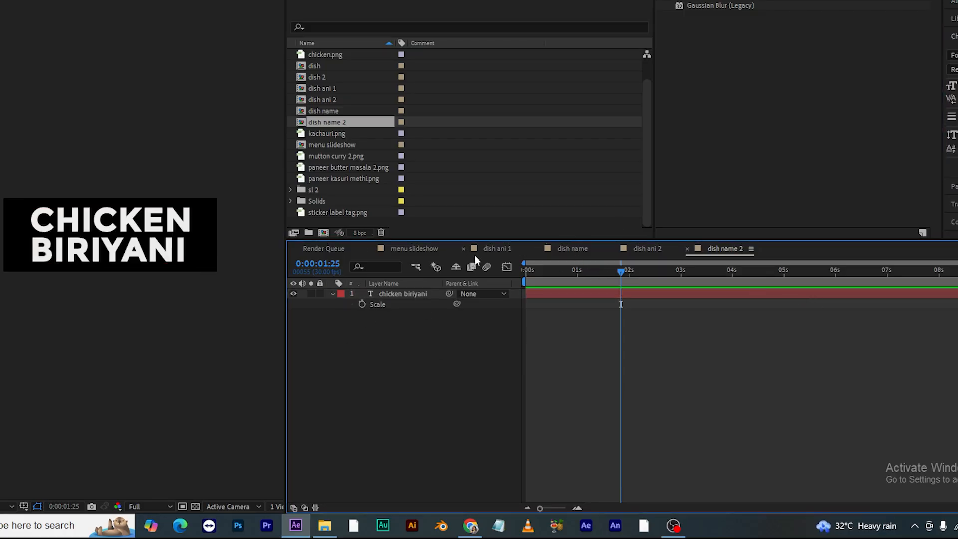
pyautogui.click(413, 248)
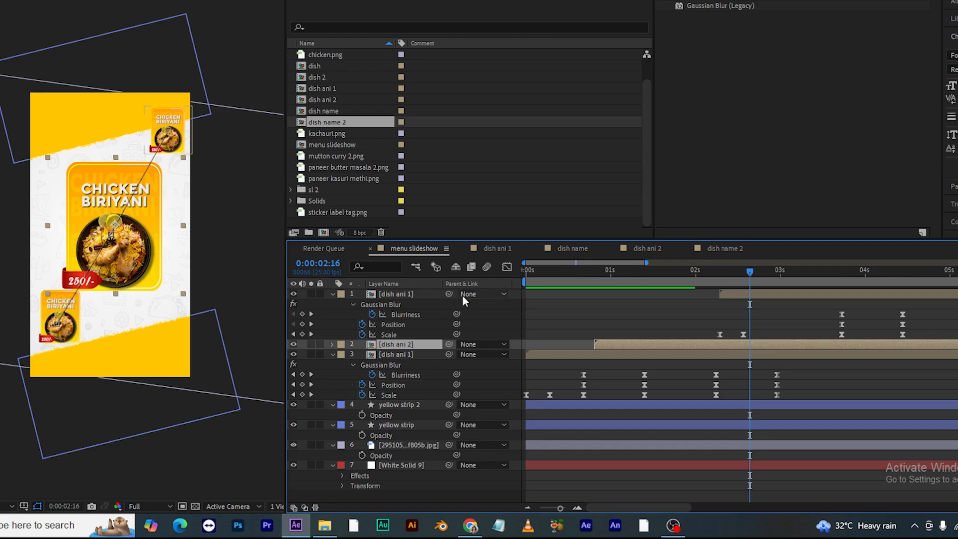
pyautogui.click(644, 248)
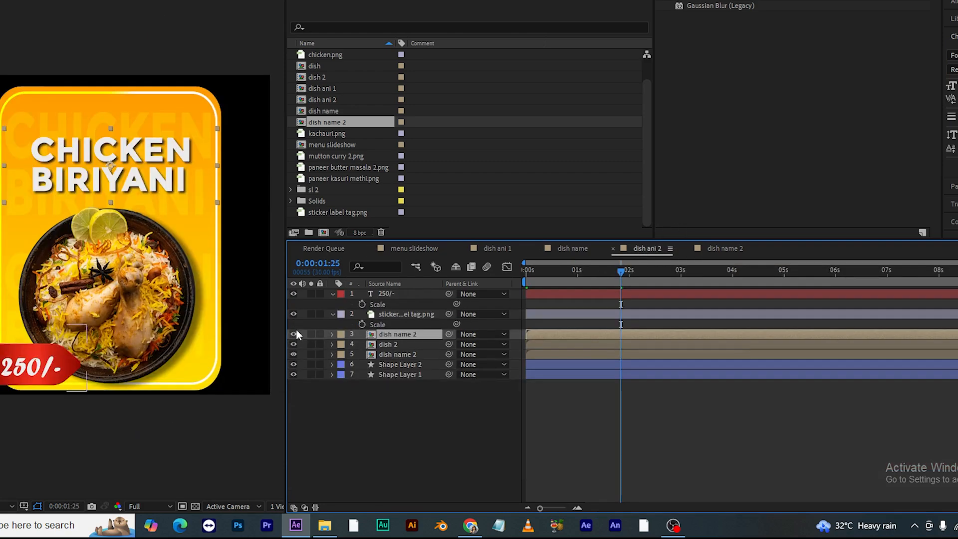
pyautogui.click(464, 424)
# In the dish 2 composition, add mutton curry 2.png and delete the biriyani 2.png layer.
pyautogui.click(391, 344)
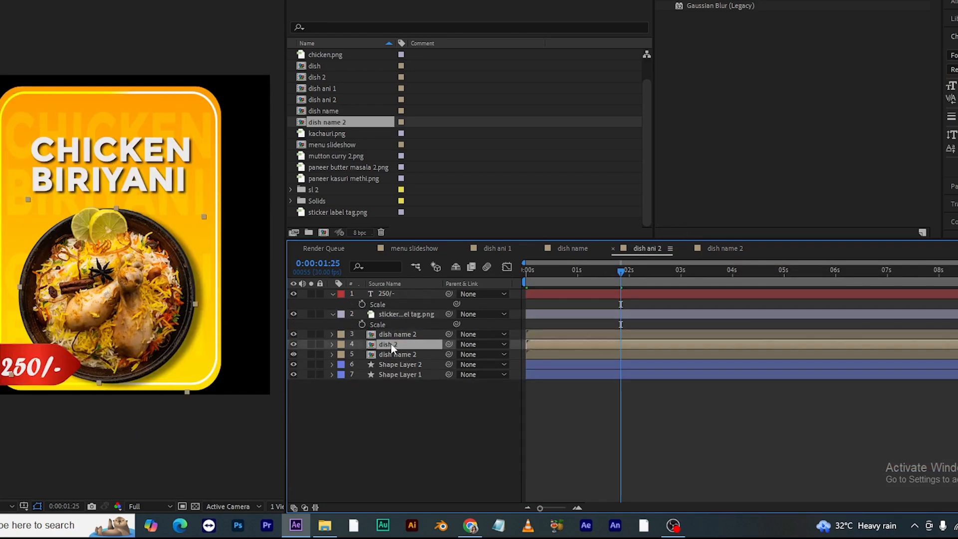
pyautogui.doubleClick(391, 343)
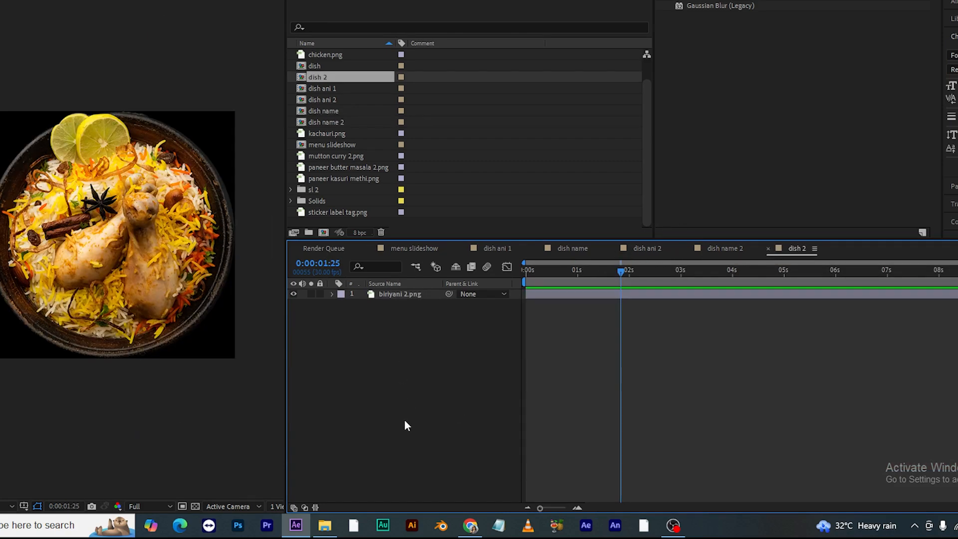
pyautogui.click(330, 157)
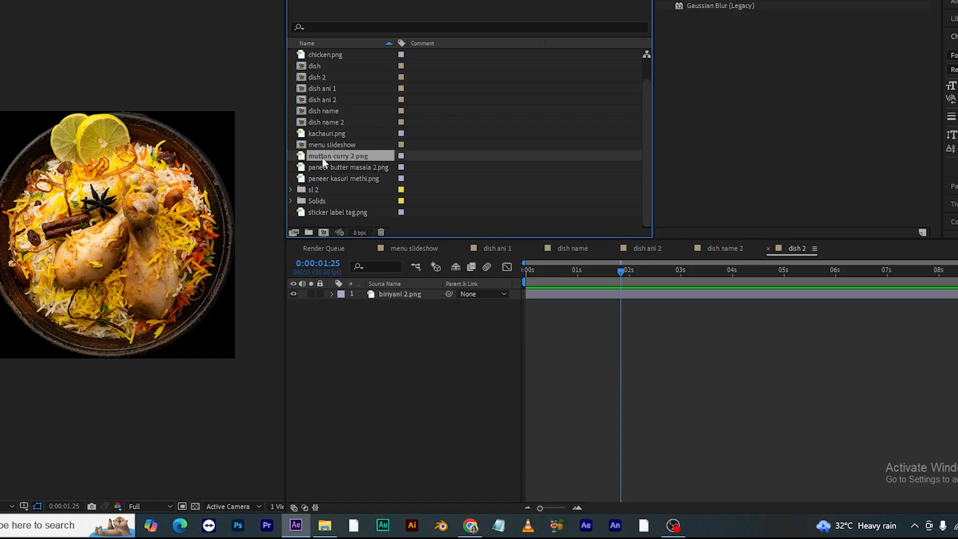
pyautogui.click(368, 348)
pyautogui.moveTo(332, 157); pyautogui.dragTo(379, 319)
pyautogui.click(390, 293)
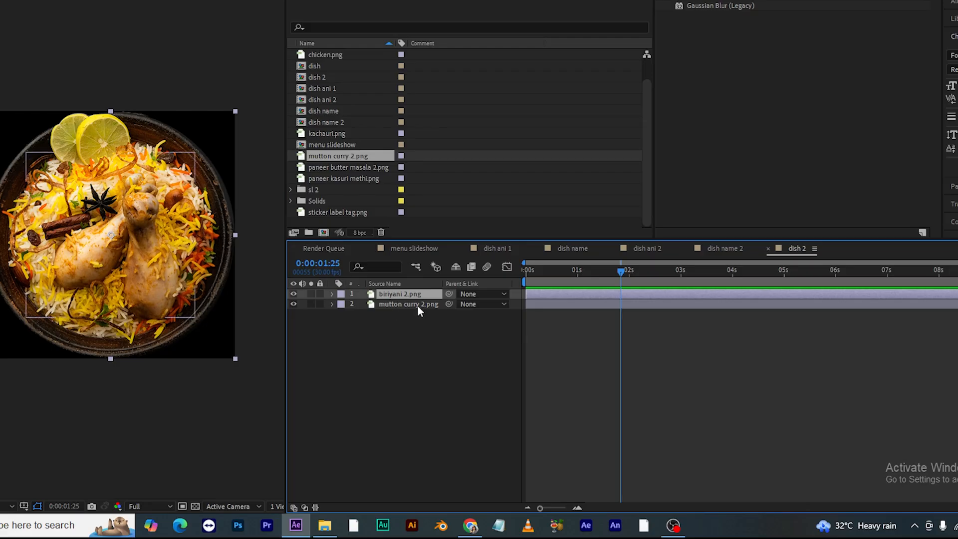
pyautogui.press('Delete')
# Reveal the mutton curry image's scale and enlarge the image to fill the dish 2 frame.
pyautogui.click(402, 295)
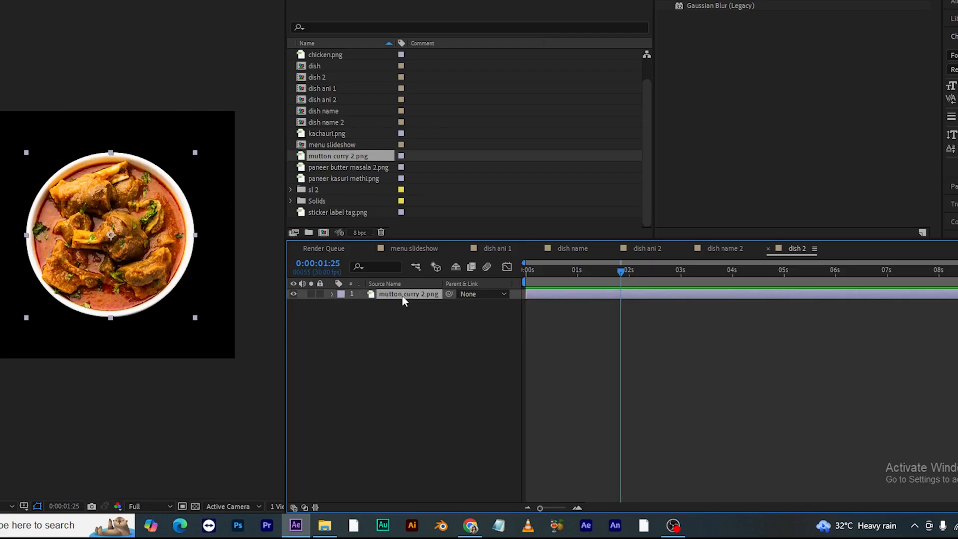
pyautogui.press('s')
pyautogui.click(294, 507)
pyautogui.moveTo(467, 307); pyautogui.dragTo(759, 255)
# Change the dish name 2 text to MUTTON CURRY on two lines and preview the menu slideshow composition.
pyautogui.click(718, 249)
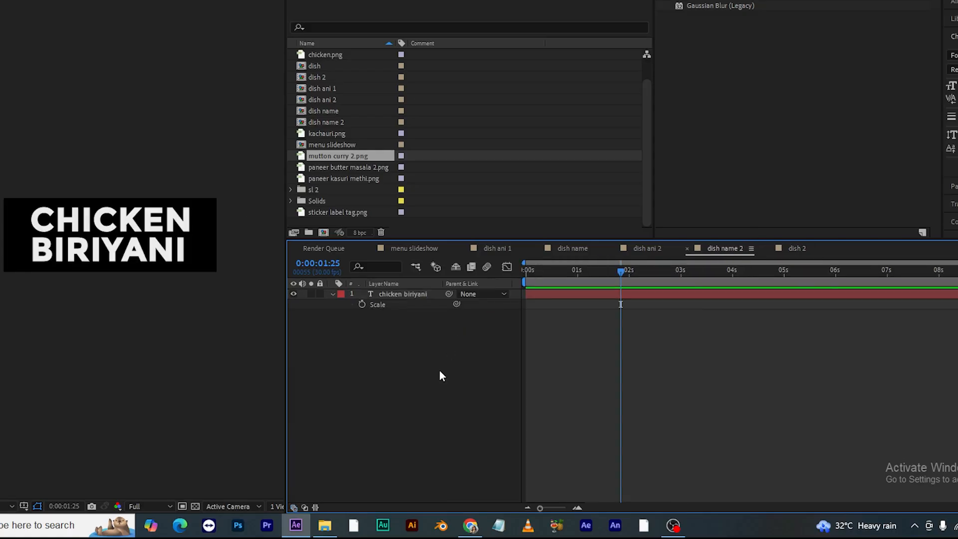
pyautogui.click(397, 293)
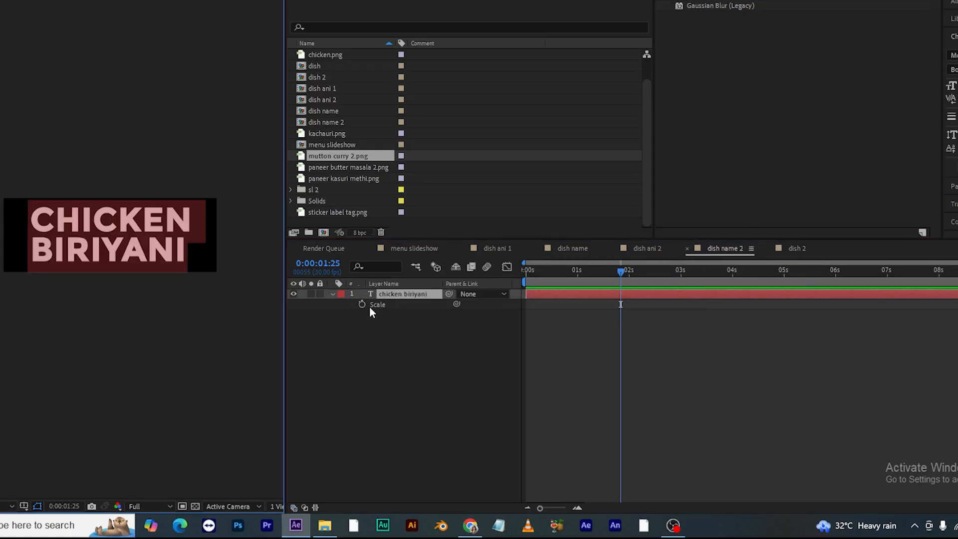
pyautogui.write('mutton curry')
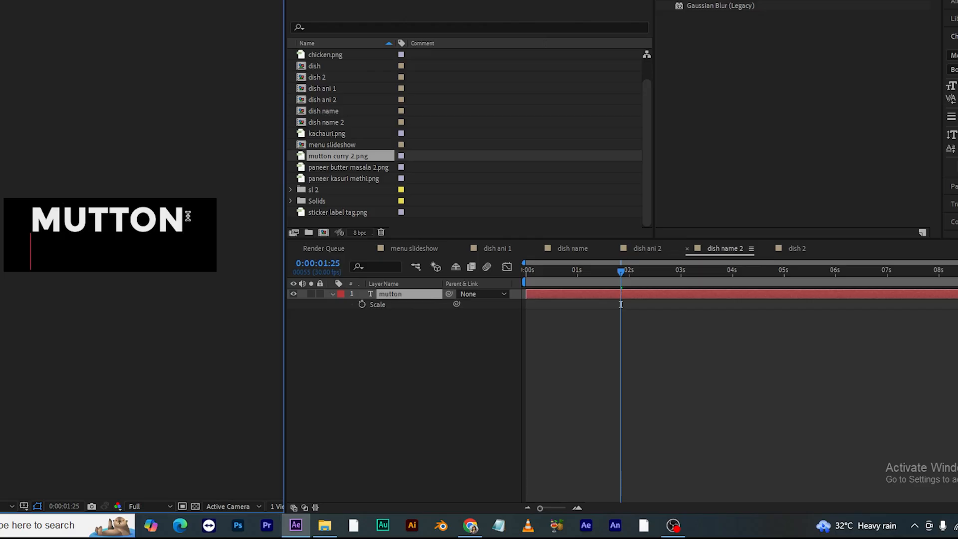
pyautogui.click(624, 349)
pyautogui.click(654, 249)
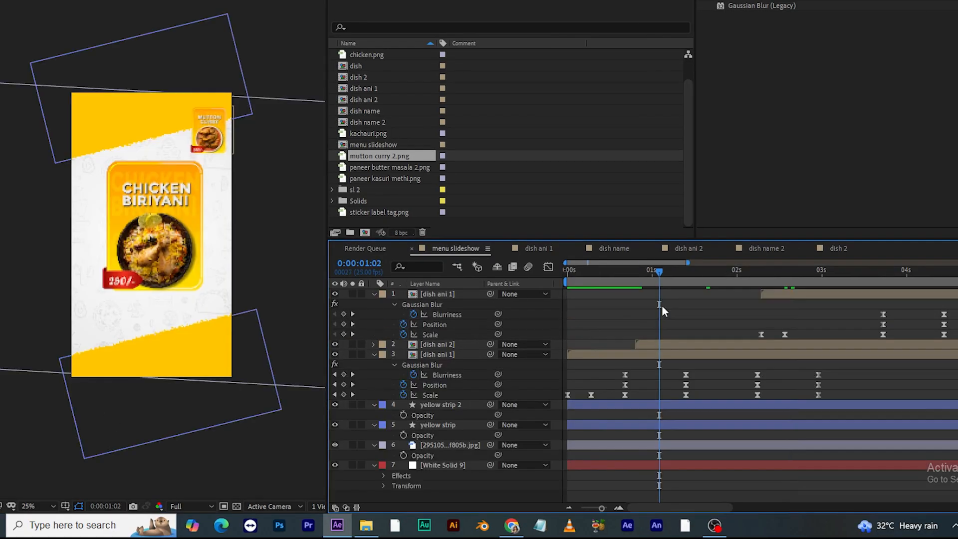
pyautogui.press('space')
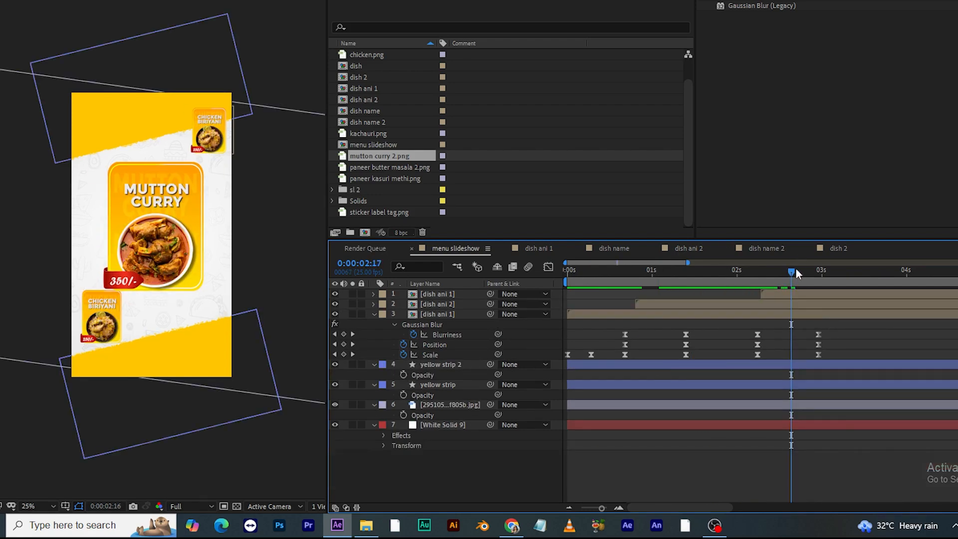
# Duplicate the dish ani 1 composition in the project and replace the third card layer's source in menu slideshow with the duplicate.
pyautogui.moveTo(795, 269); pyautogui.dragTo(842, 270)
pyautogui.click(819, 294)
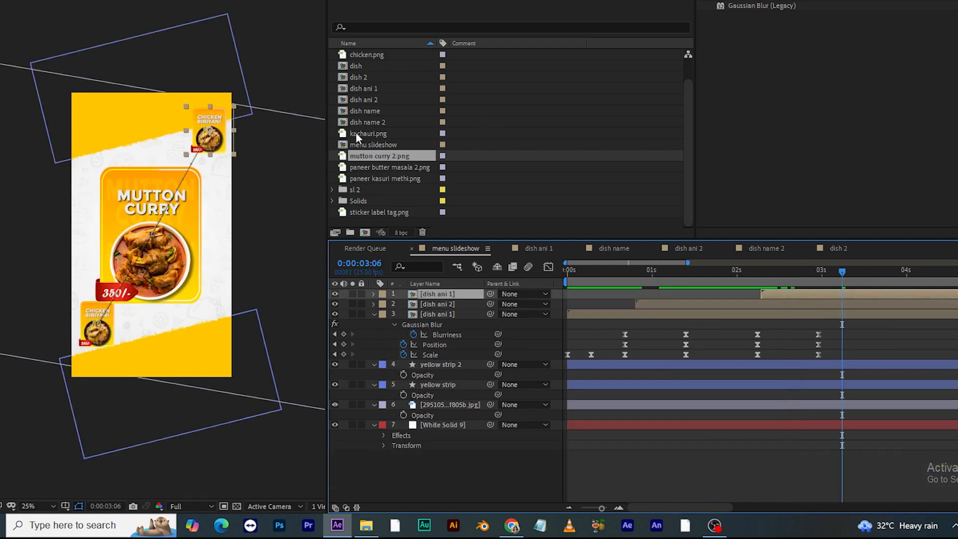
pyautogui.click(365, 88)
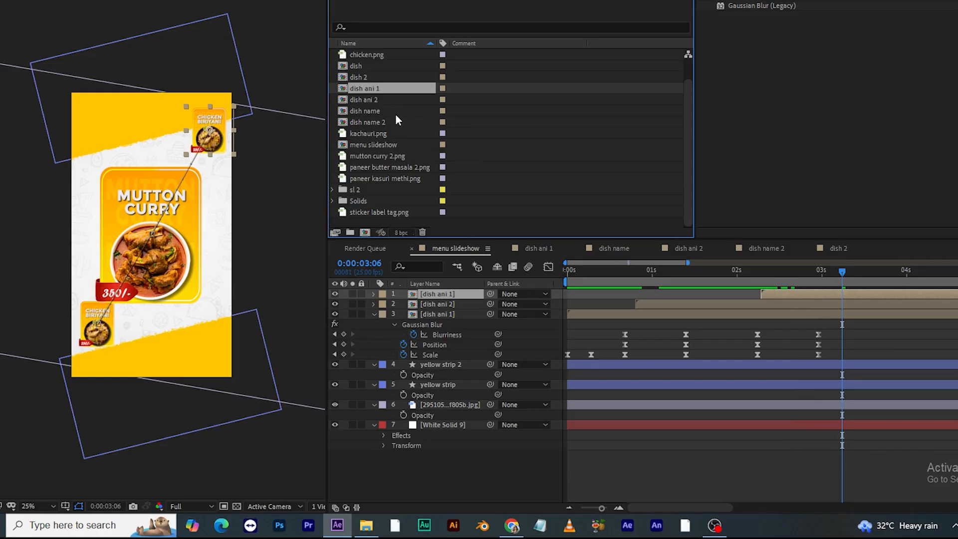
pyautogui.hotkey('ctrl', 'd')
pyautogui.click(452, 294)
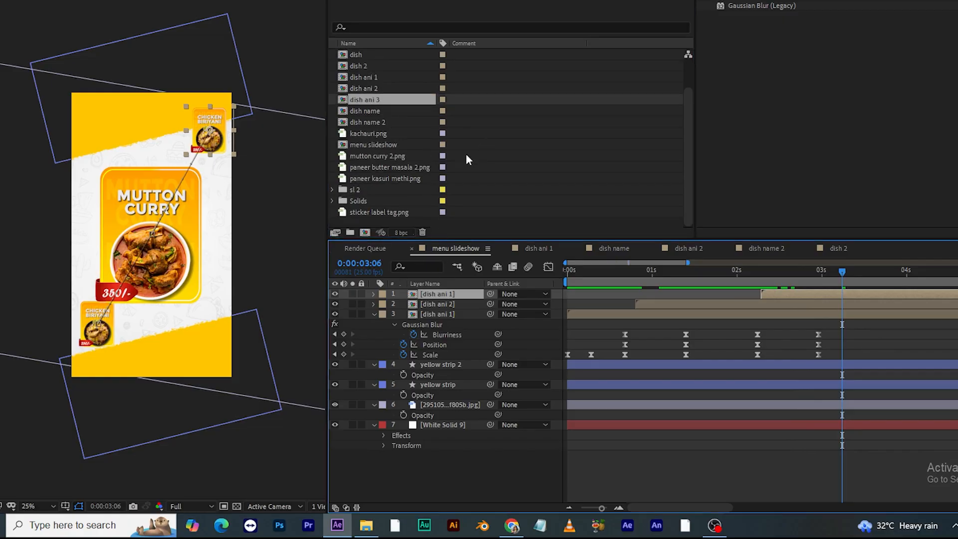
pyautogui.moveTo(388, 106); pyautogui.dragTo(451, 298)
# In dish ani 3, duplicate the dish 2 composition and replace the dish layer's source with the new copy.
pyautogui.doubleClick(454, 296)
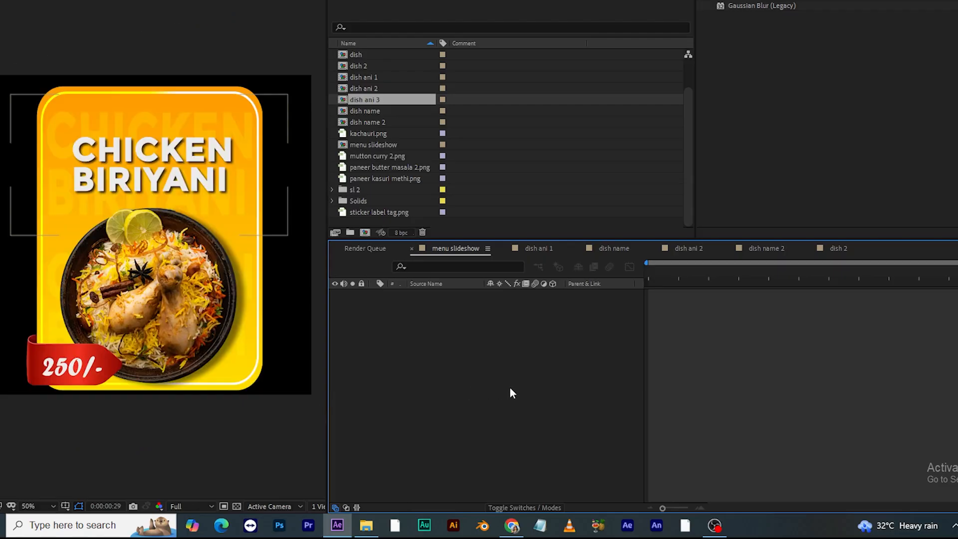
pyautogui.click(374, 406)
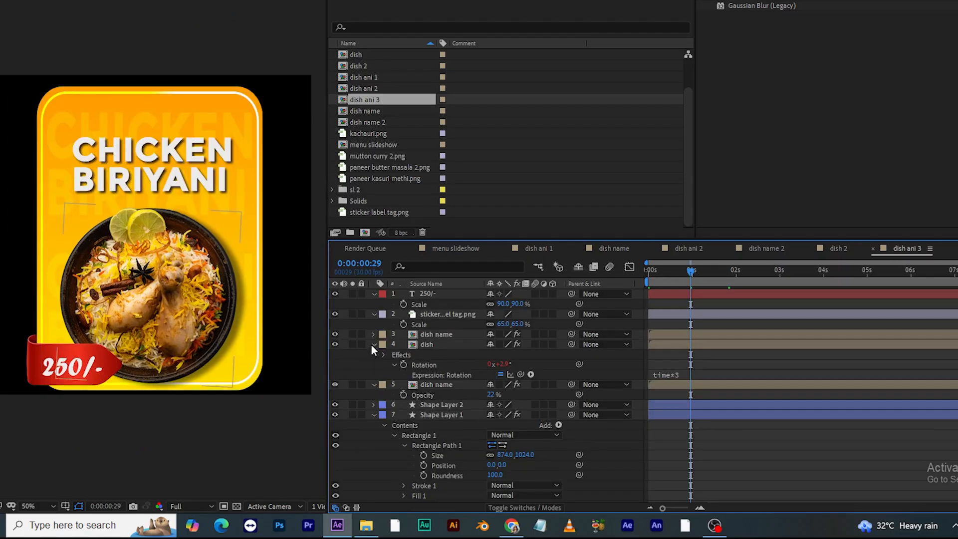
pyautogui.click(373, 345)
pyautogui.click(367, 66)
pyautogui.hotkey('ctrl', 'd')
pyautogui.click(430, 344)
pyautogui.moveTo(367, 66); pyautogui.dragTo(446, 347)
# Duplicate the dish name 2 composition and replace the source of both dish name layers in dish ani 3 with the copy.
pyautogui.click(444, 355)
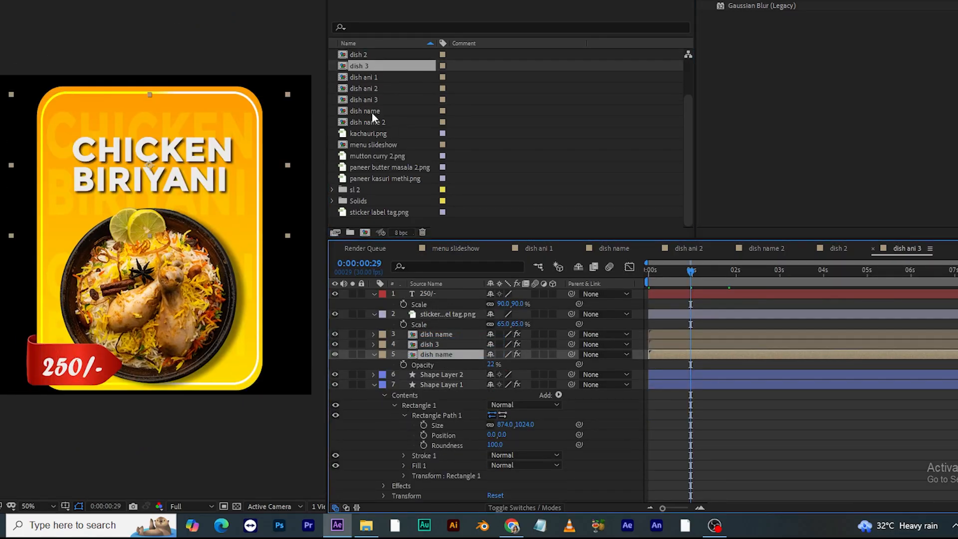
pyautogui.click(370, 123)
pyautogui.hotkey('ctrl', 'd')
pyautogui.keyDown('ctrl'); pyautogui.click(451, 334); pyautogui.keyUp('ctrl')
pyautogui.moveTo(370, 122); pyautogui.dragTo(507, 359)
# In the dish 3 composition, swap the food image for paneer butter masala 2.png and scale it to fit the frame.
pyautogui.doubleClick(430, 345)
pyautogui.moveTo(390, 167); pyautogui.dragTo(437, 295)
pyautogui.press('s')
pyautogui.moveTo(498, 304); pyautogui.dragTo(509, 367)
pyautogui.click(509, 368)
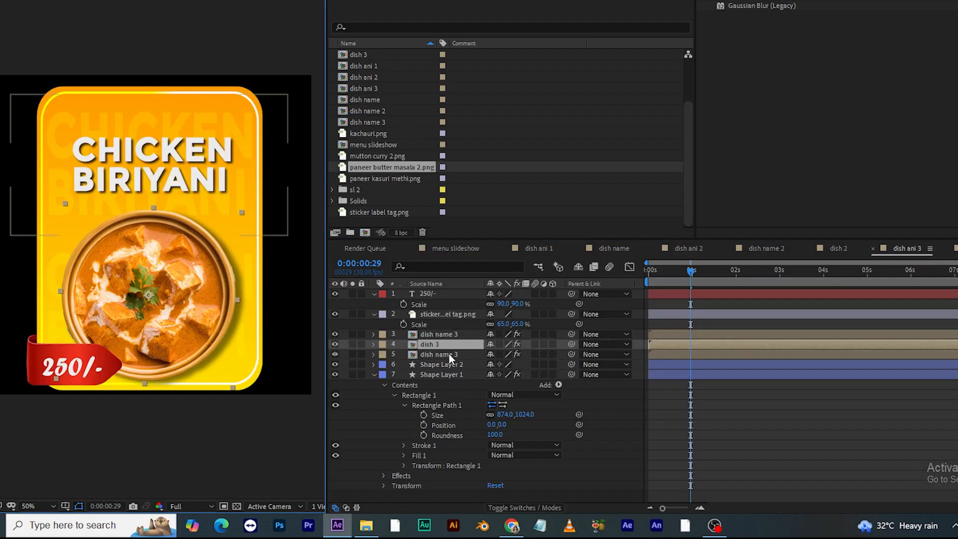
# Change the text in the dish name 3 composition to KADAI PANEER on two lines.
pyautogui.doubleClick(370, 122)
pyautogui.doubleClick(441, 294)
pyautogui.write('kadai')
pyautogui.press('Return')
pyautogui.write('paneer')
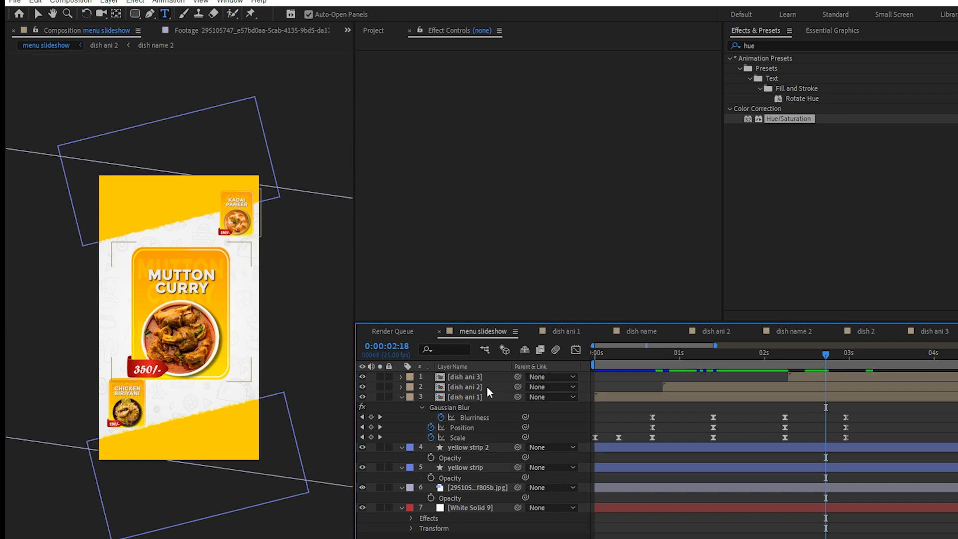
# In dish ani 2, recolor the card background gradient from dark red 880000 to bright red and set the repeated dish name's opacity to 53%.
pyautogui.doubleClick(487, 385)
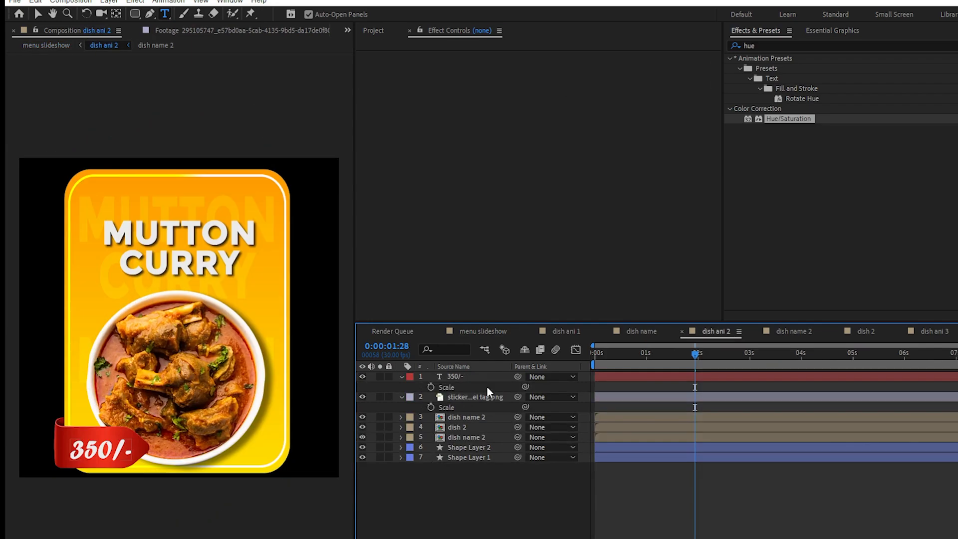
pyautogui.click(472, 457)
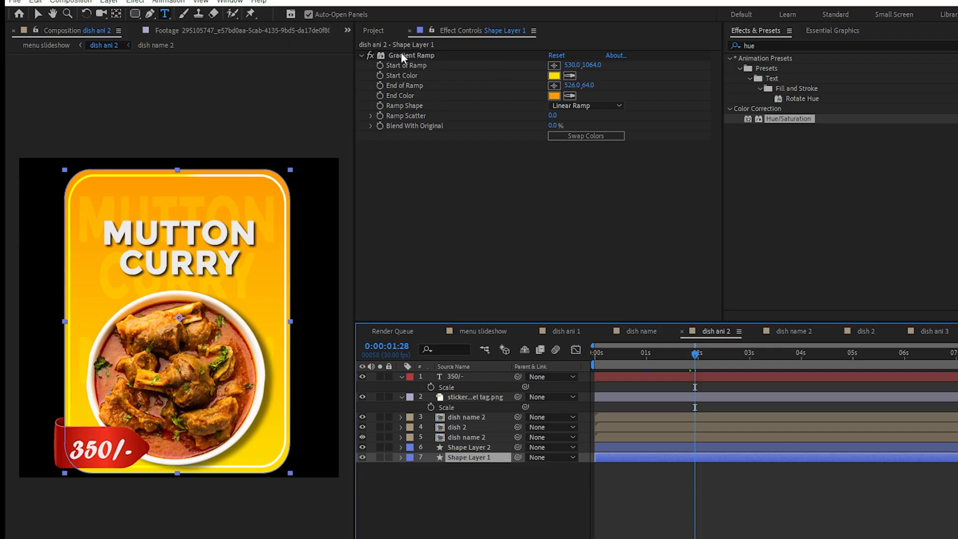
pyautogui.click(554, 76)
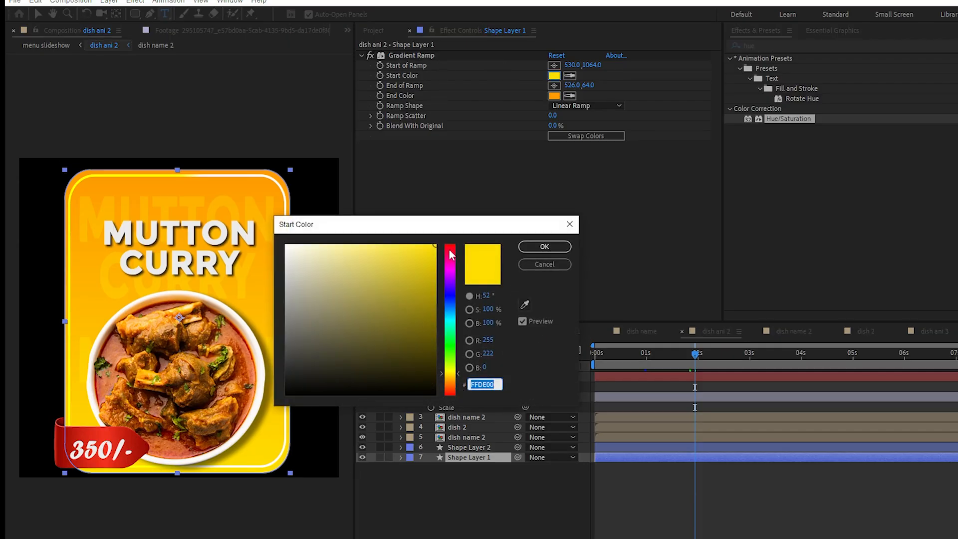
pyautogui.moveTo(449, 252); pyautogui.dragTo(453, 236)
pyautogui.moveTo(428, 324); pyautogui.dragTo(437, 315)
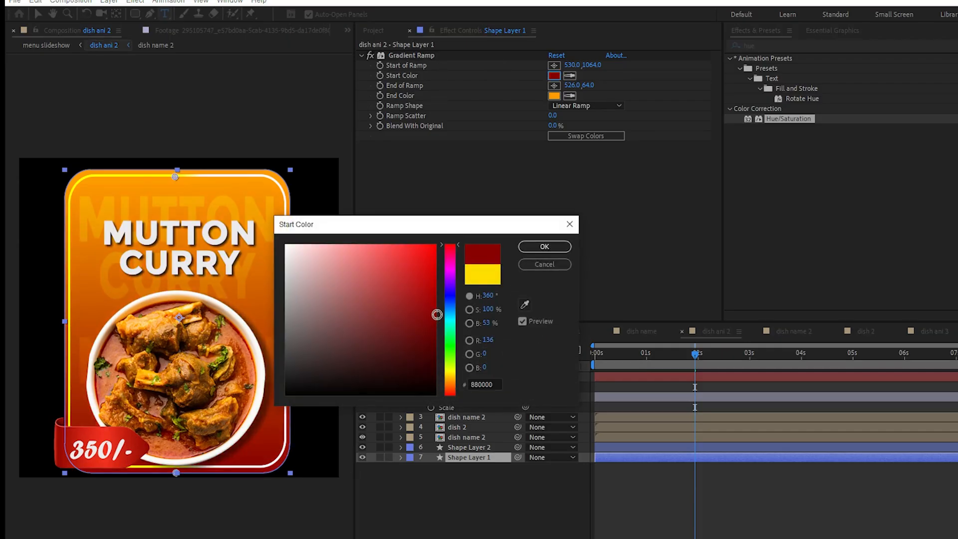
pyautogui.click(544, 247)
pyautogui.click(554, 95)
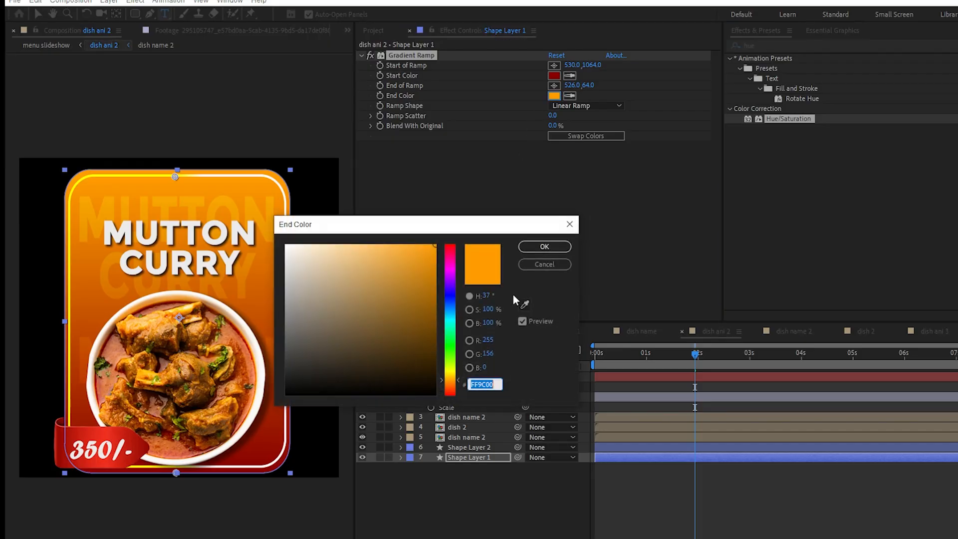
pyautogui.moveTo(451, 257); pyautogui.dragTo(458, 227)
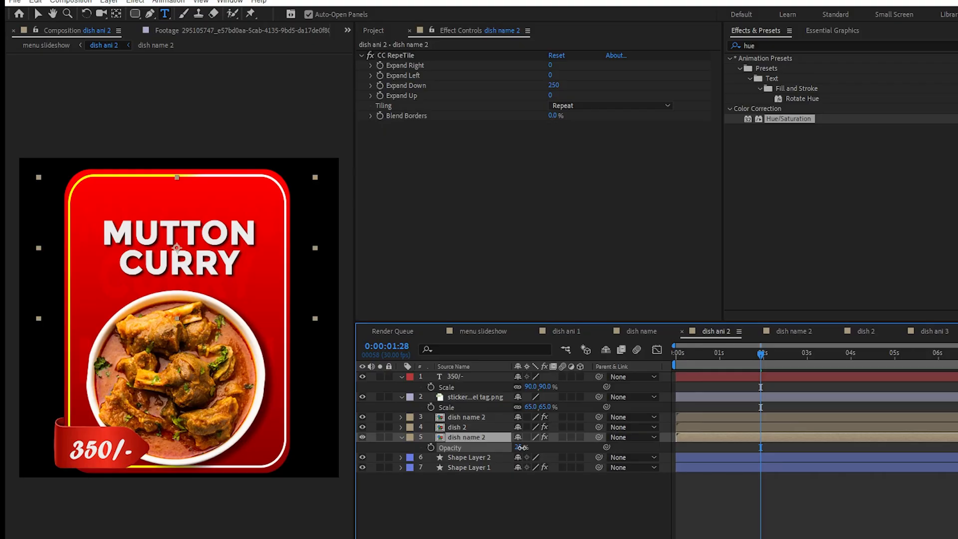
pyautogui.moveTo(520, 447); pyautogui.dragTo(530, 450)
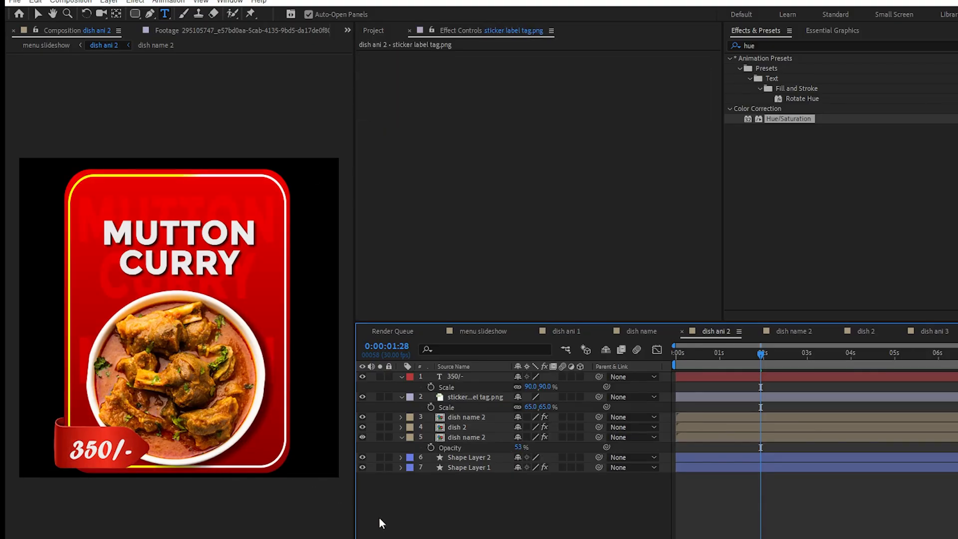
# Apply the Hue/Saturation effect to the sticker label tag layer in dish ani 2.
pyautogui.click(475, 398)
pyautogui.click(475, 397)
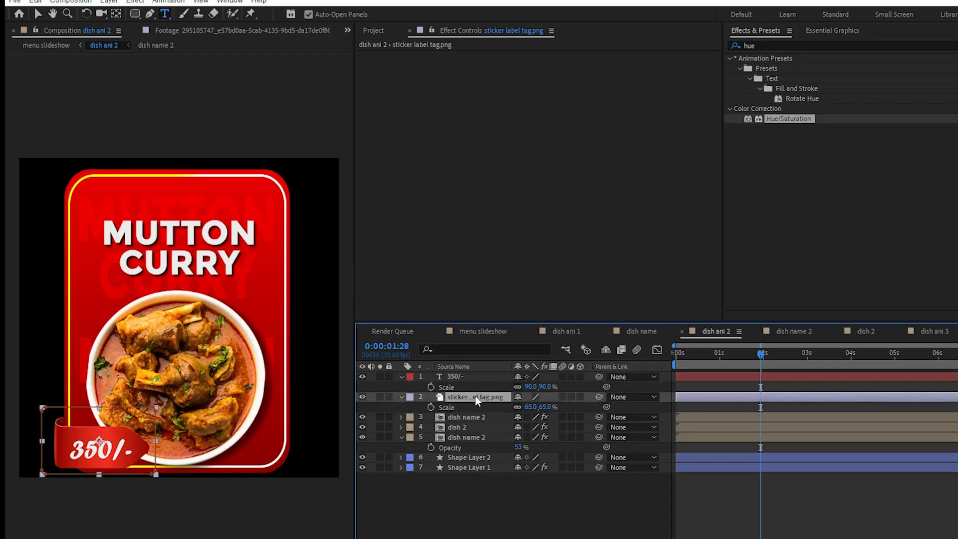
pyautogui.click(471, 399)
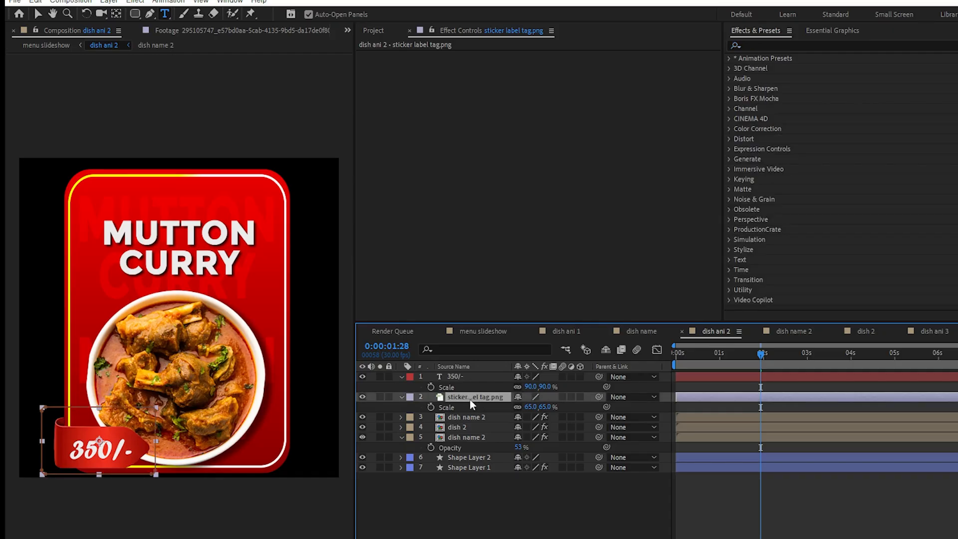
pyautogui.click(767, 44)
pyautogui.write('hue')
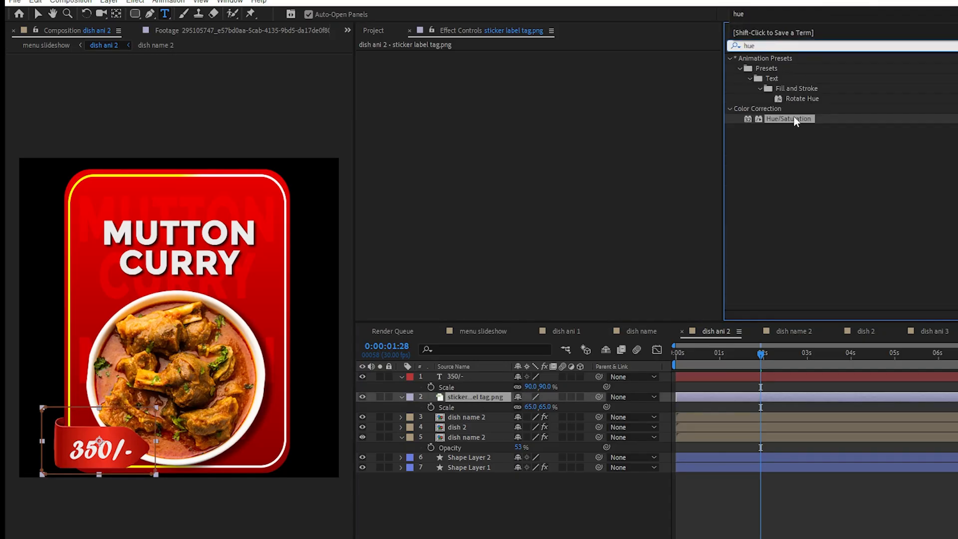
pyautogui.moveTo(795, 121); pyautogui.dragTo(481, 404)
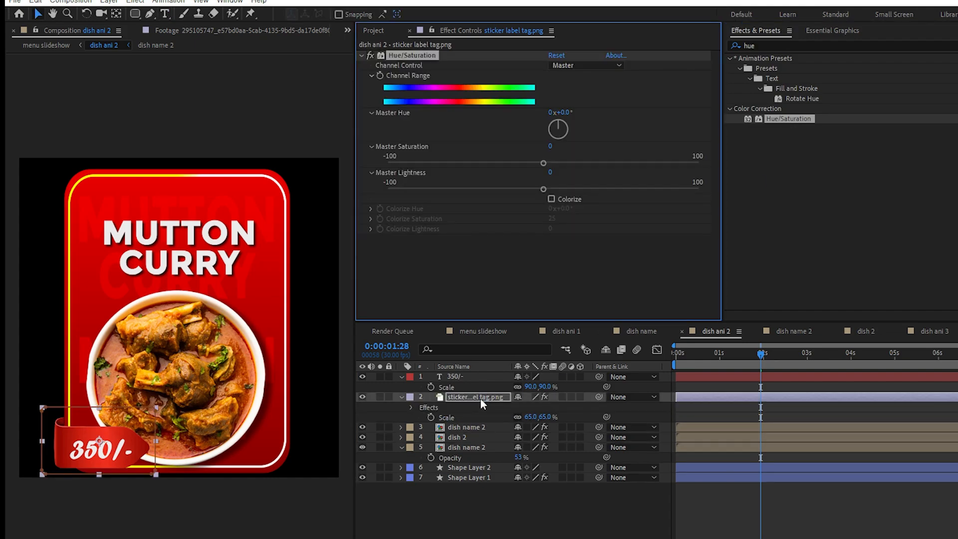
# Set the price tag's Master Hue to 44° and its Master Saturation to 24.
pyautogui.click(564, 112)
pyautogui.write('44')
pyautogui.click(514, 509)
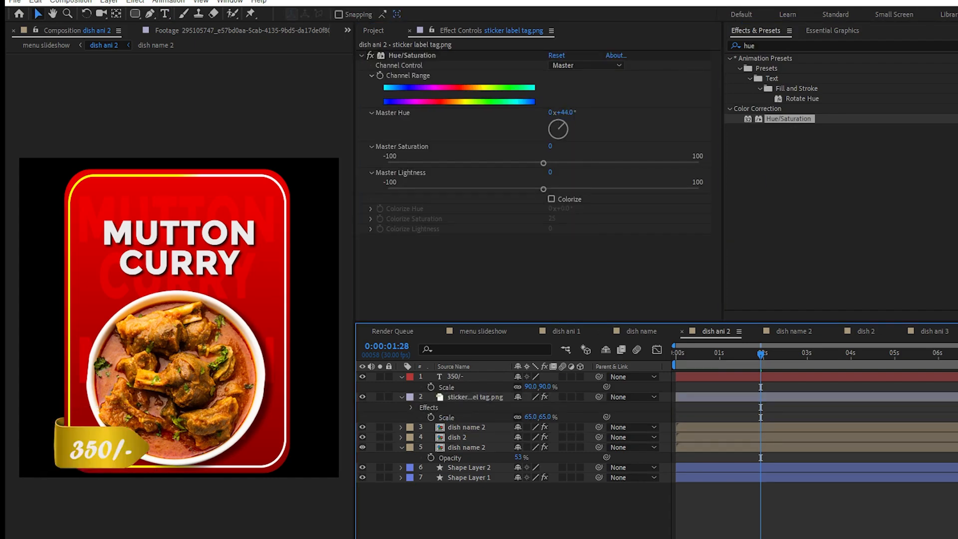
pyautogui.click(550, 146)
pyautogui.write('24')
pyautogui.click(518, 509)
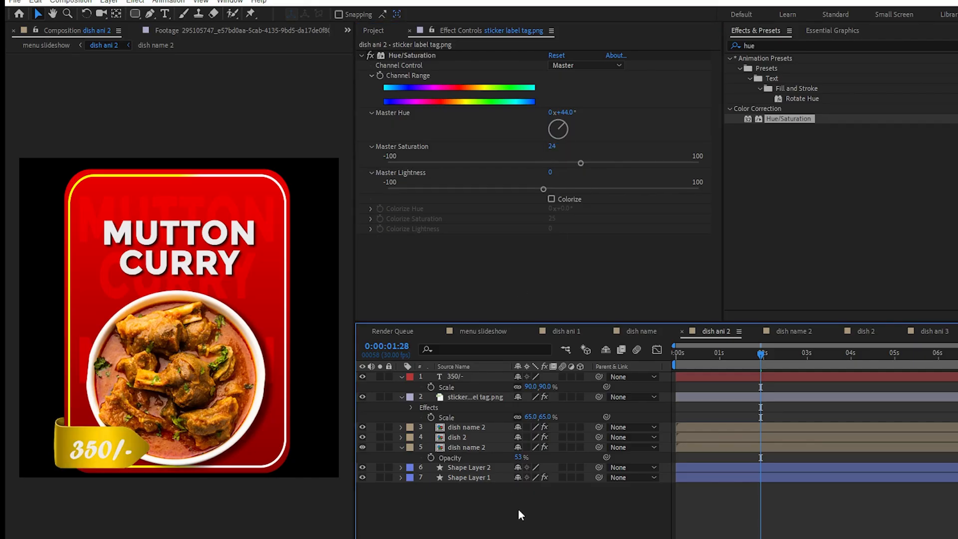
# Recolor the 350/- price text to dark gray 232323 and duplicate the dish ani 2 layer in the menu slideshow composition.
pyautogui.click(463, 377)
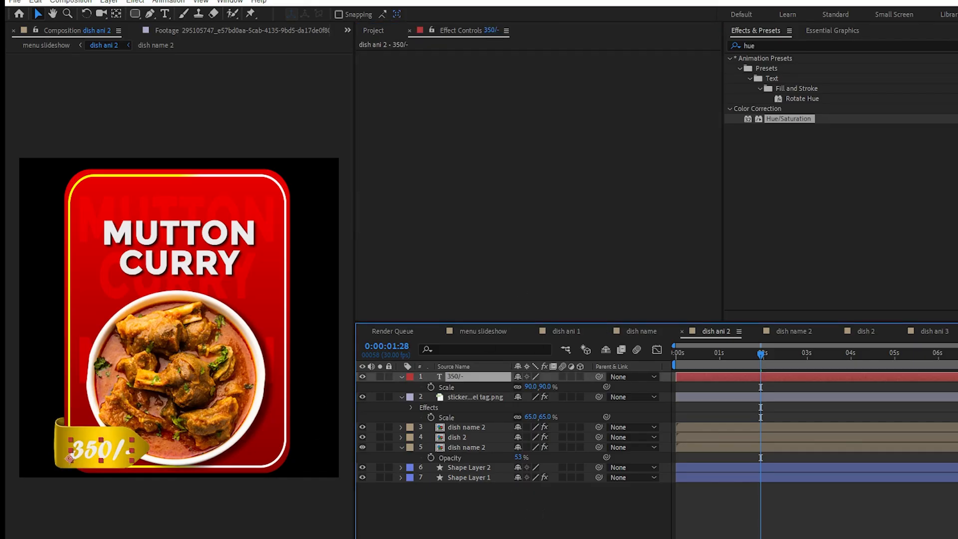
pyautogui.moveTo(314, 364)
pyautogui.mouseDown()
pyautogui.moveTo(238, 390)
pyautogui.moveTo(237, 374)
pyautogui.mouseUp()
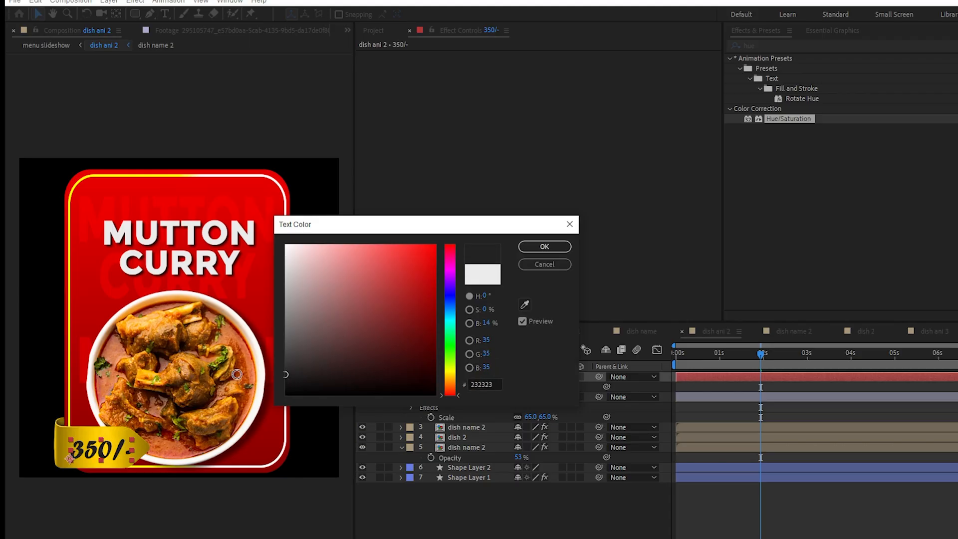
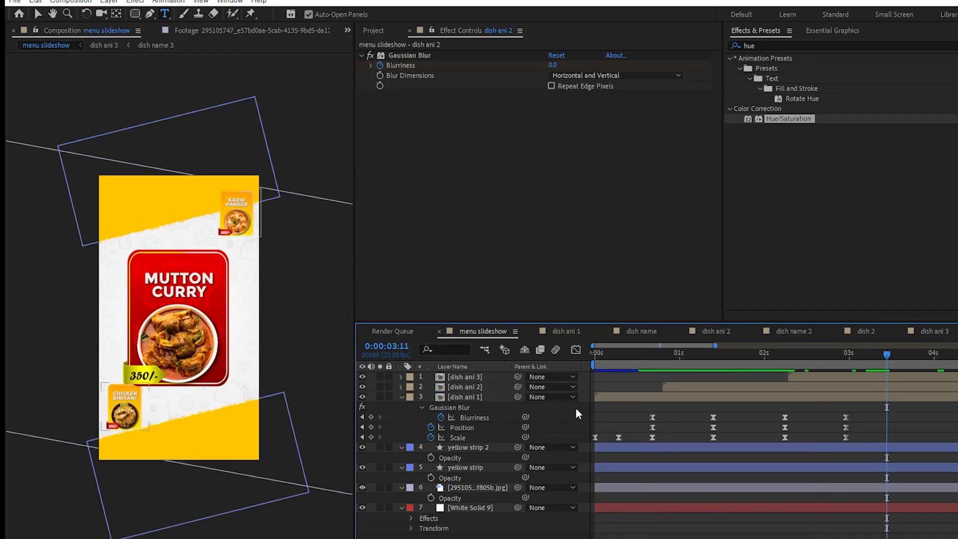
pyautogui.click(477, 389)
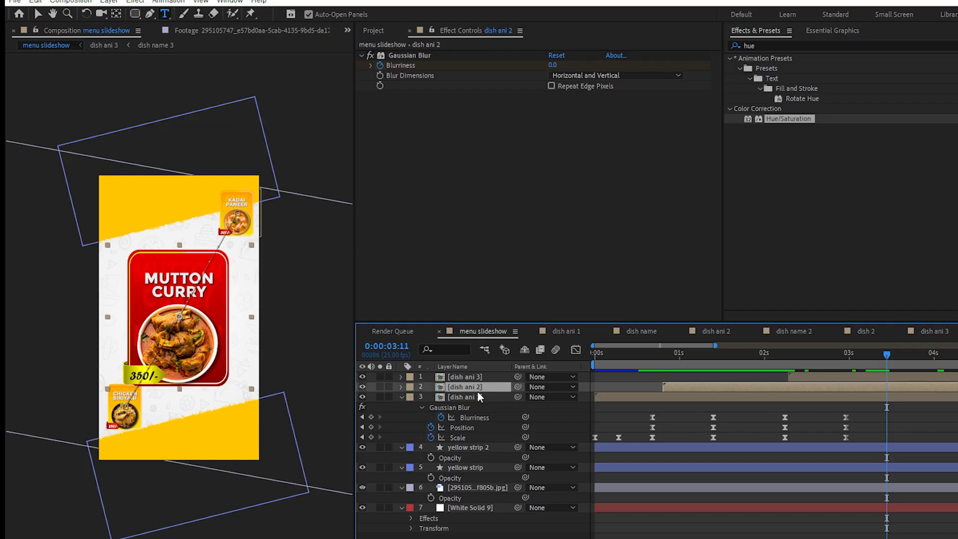
pyautogui.hotkey('ctrl', 'd')
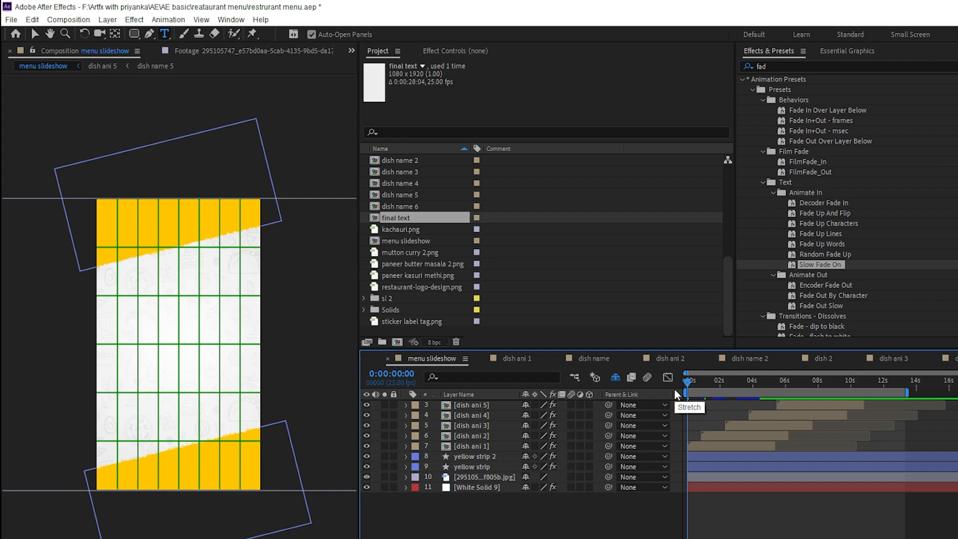
# Preview the menu slideshow with its five dish cards and return to the first frame.
pyautogui.press('space')
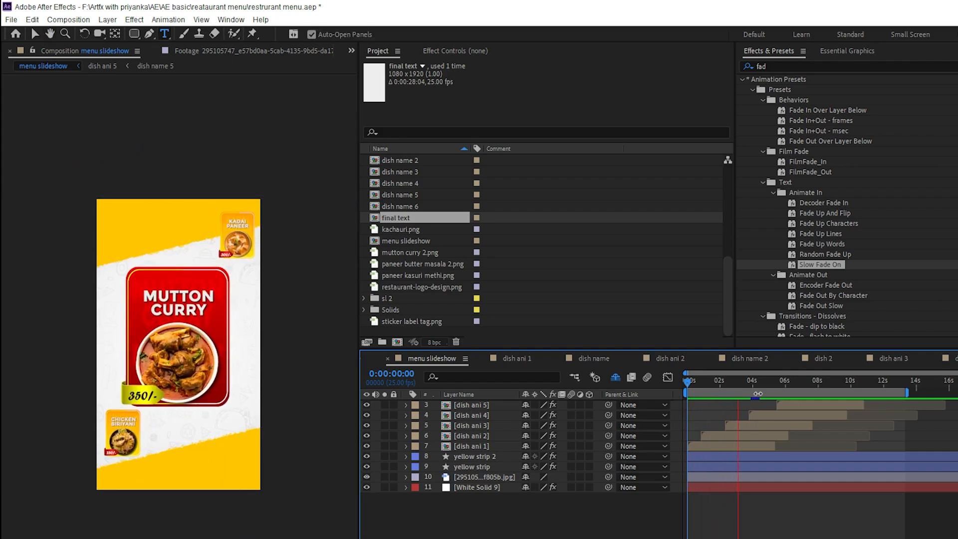
pyautogui.click(744, 384)
pyautogui.press('Home')
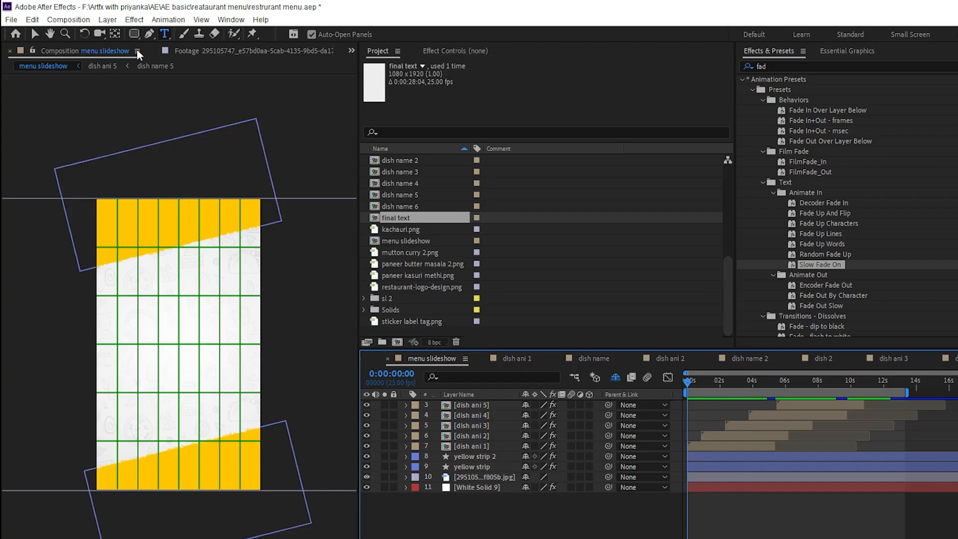
# Add a text layer in the middle of the menu slideshow frame reading "your next" and "fovurite dish" on two lines.
pyautogui.click(166, 32)
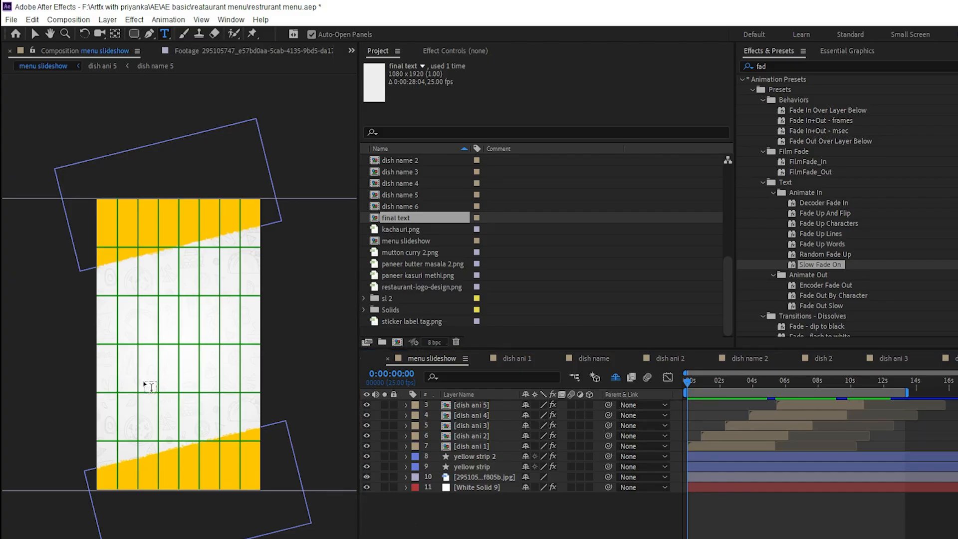
pyautogui.scroll(2, 174, 332)
pyautogui.click(170, 326)
pyautogui.write('your ')
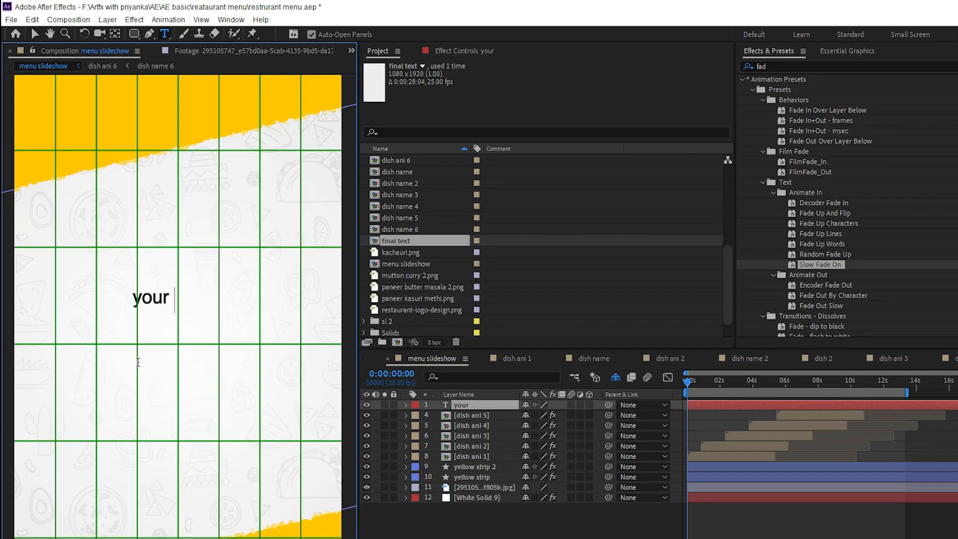
pyautogui.write('next')
pyautogui.press('Return')
pyautogui.write('fovurite dish')
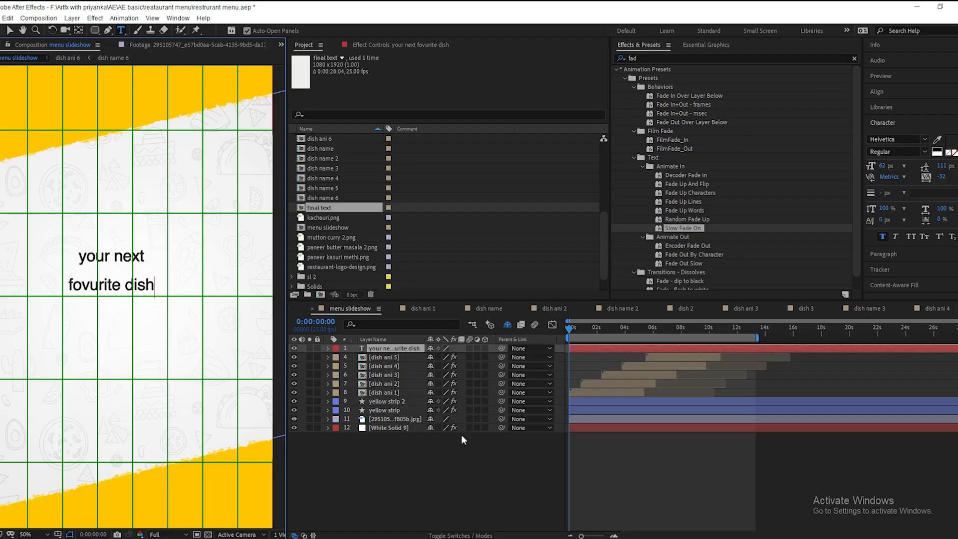
pyautogui.click(461, 435)
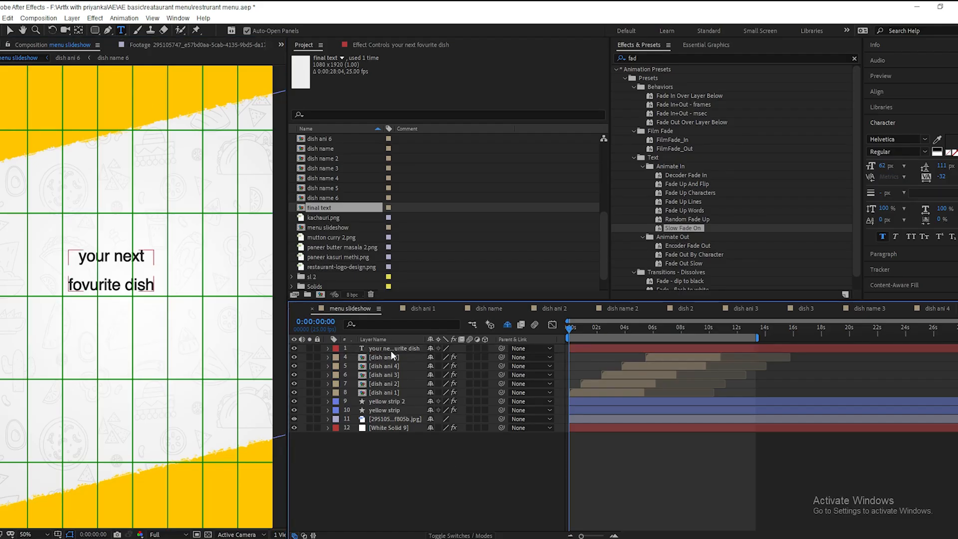
# Format the two-line text in all caps with the Alaska font, 107 px size, 135 px leading and 44 tracking.
pyautogui.click(391, 350)
pyautogui.click(912, 238)
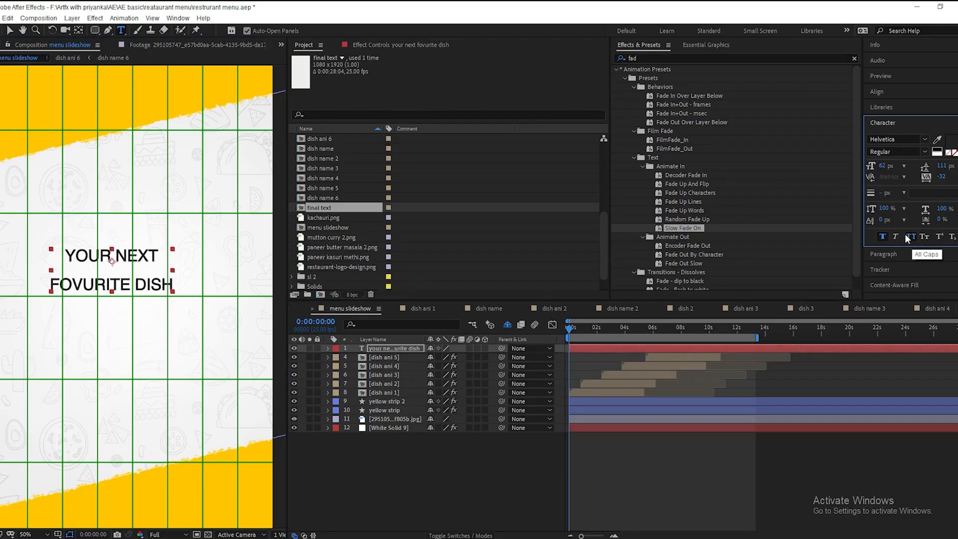
pyautogui.click(909, 140)
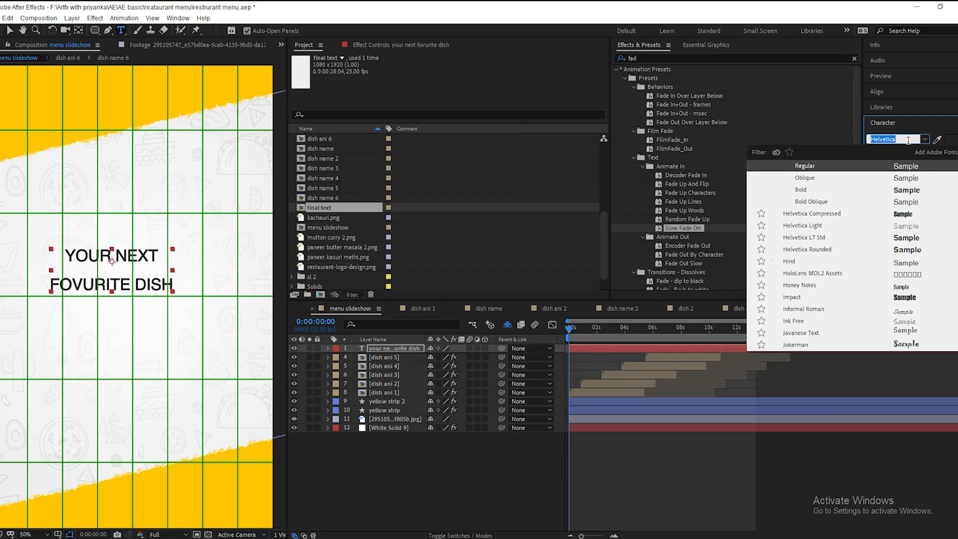
pyautogui.write('als')
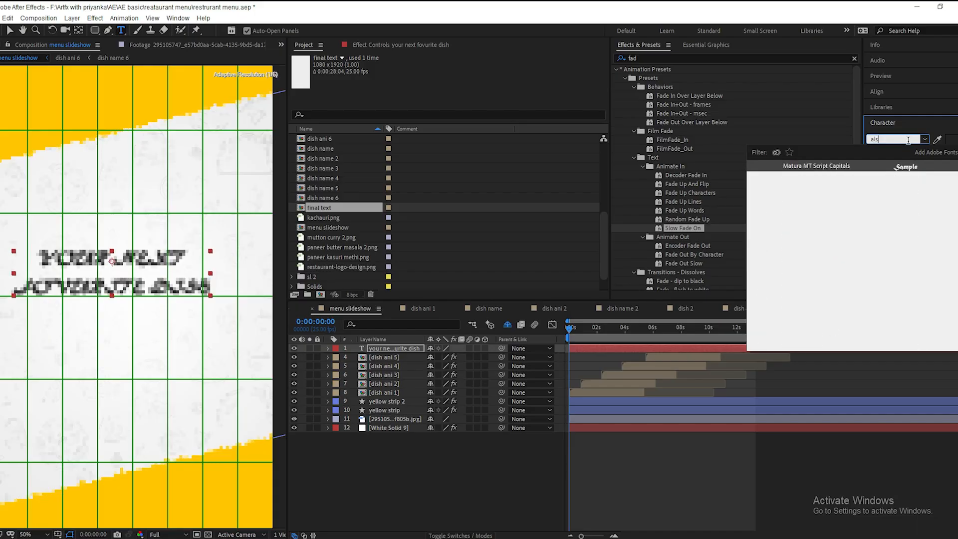
pyautogui.click(802, 175)
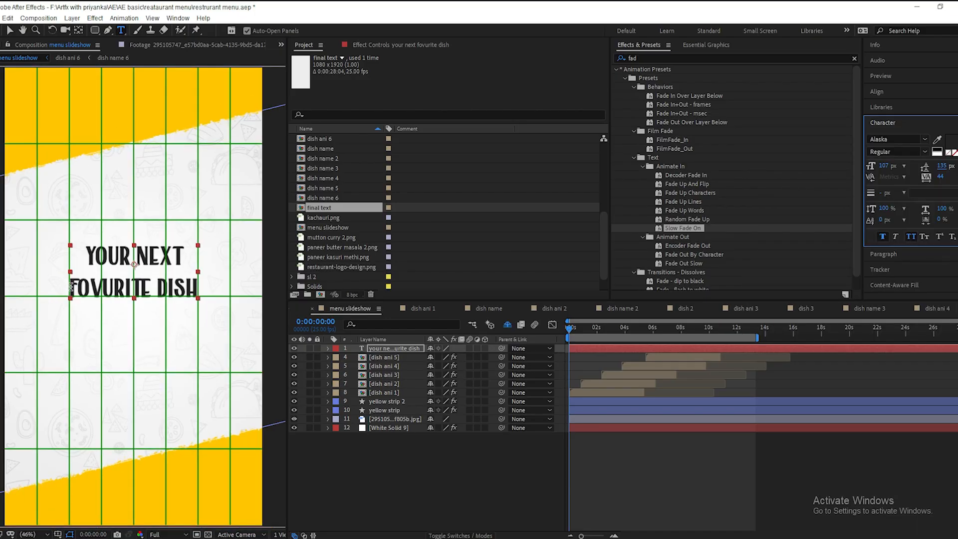
# Recolor the second line, FOVURITE DISH, to yellow-orange.
pyautogui.moveTo(73, 286); pyautogui.dragTo(247, 298)
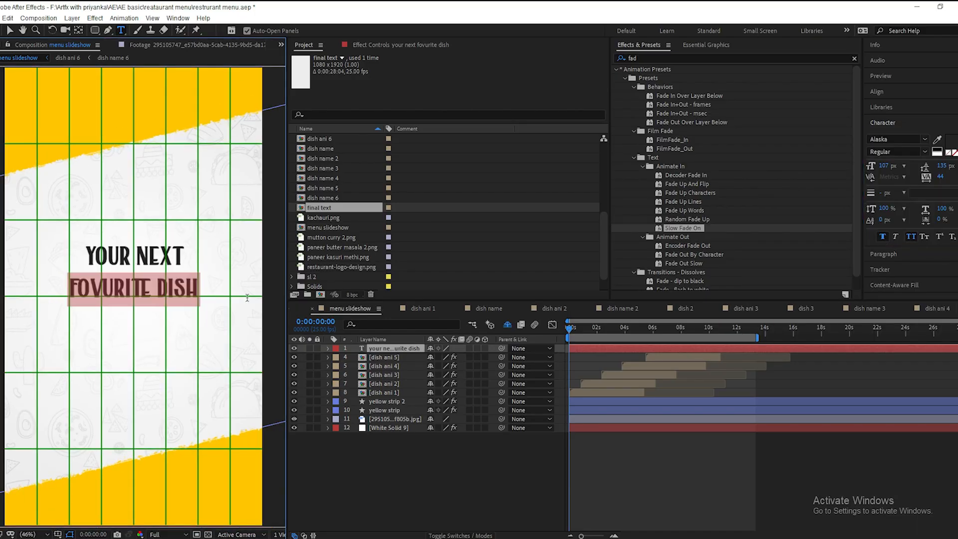
pyautogui.click(956, 143)
pyautogui.hotkey('ctrl', 'v')
pyautogui.click(453, 233)
# Add a text layer reading "is just a" below FOVURITE DISH, without all caps, and color it black.
pyautogui.click(118, 319)
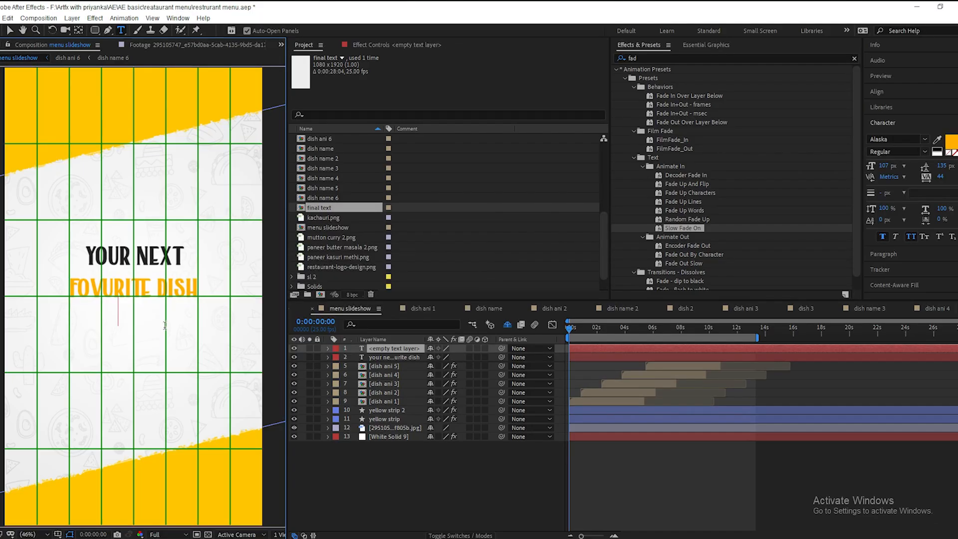
pyautogui.write('I')
pyautogui.press('BackSpace')
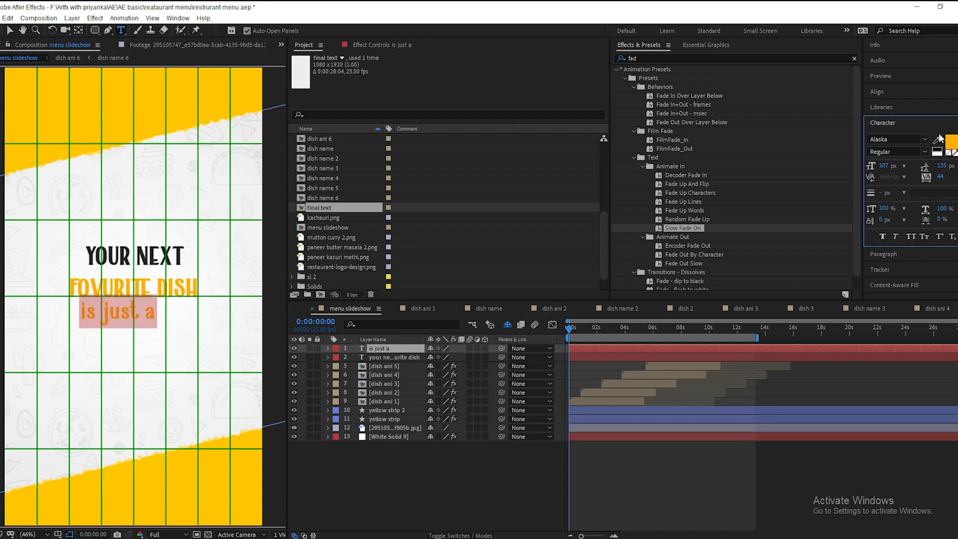
pyautogui.click(951, 142)
pyautogui.moveTo(227, 297); pyautogui.dragTo(200, 362)
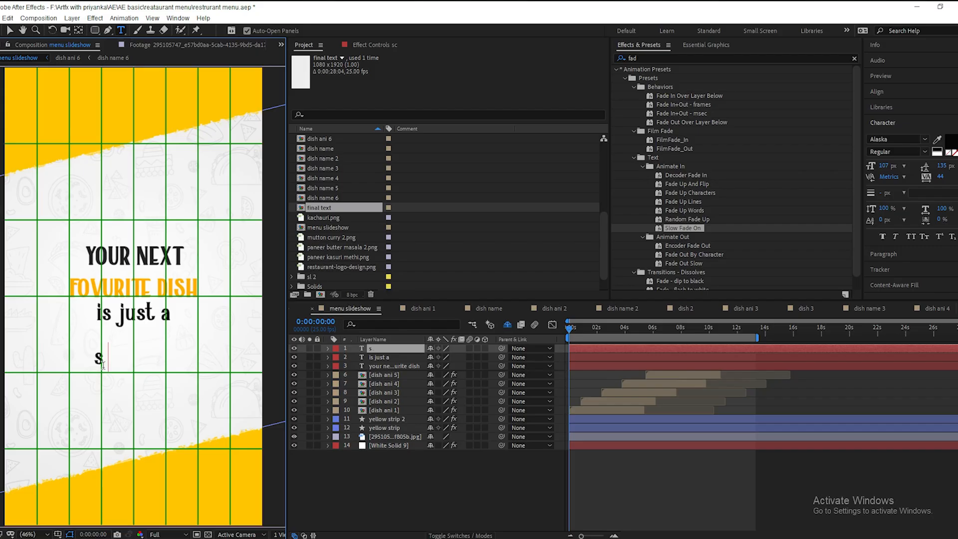
# Add a "scroll away" text layer below "is just a" and set its font to Berlin Sans FB Bold.
pyautogui.write('croll away')
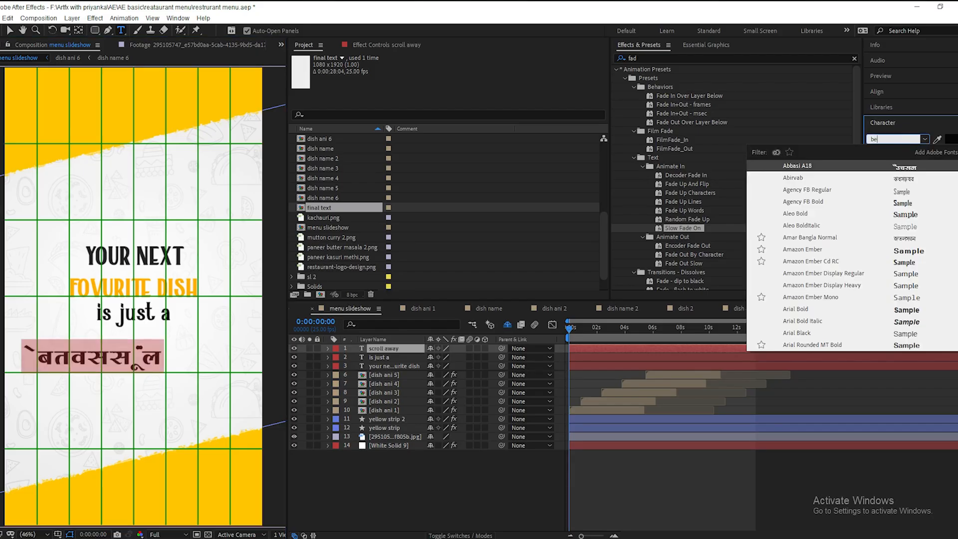
pyautogui.write('rl')
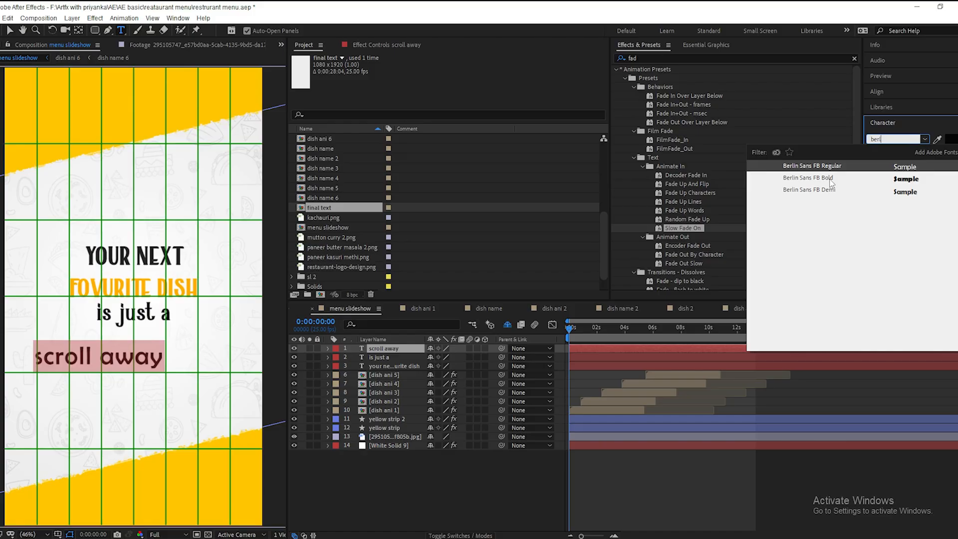
pyautogui.click(830, 178)
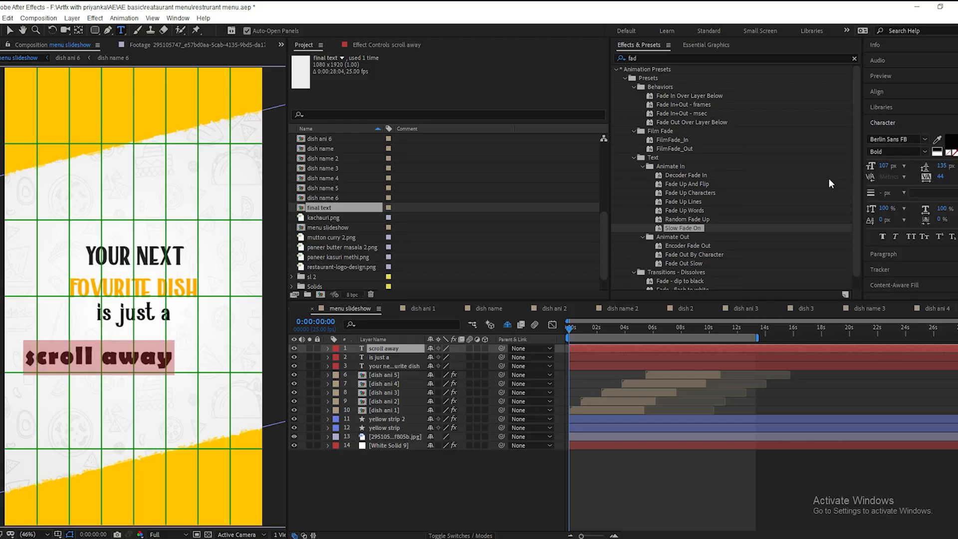
# Set the scroll away text in all caps and draw a blue rounded rectangle covering it.
pyautogui.click(912, 237)
pyautogui.press('v')
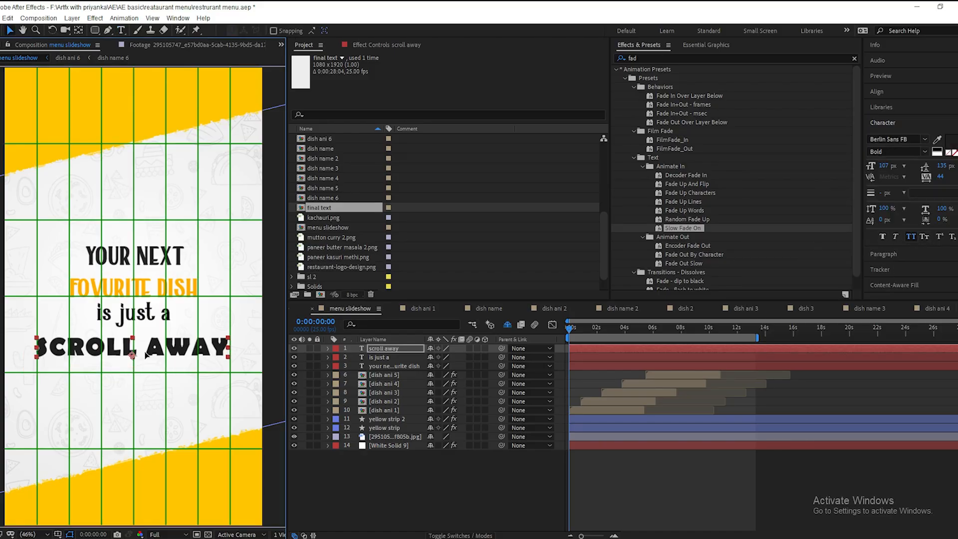
pyautogui.click(94, 30)
pyautogui.click(461, 491)
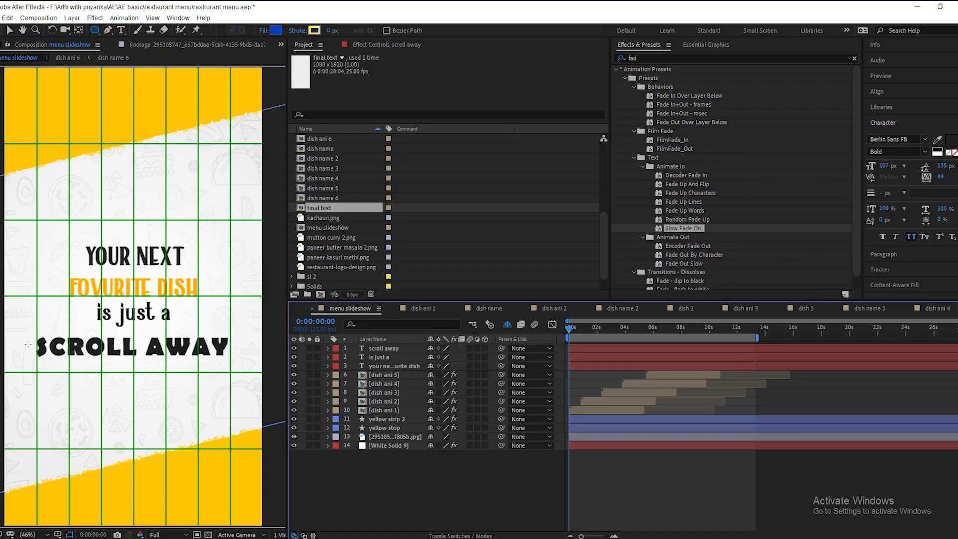
pyautogui.moveTo(26, 328); pyautogui.dragTo(229, 369)
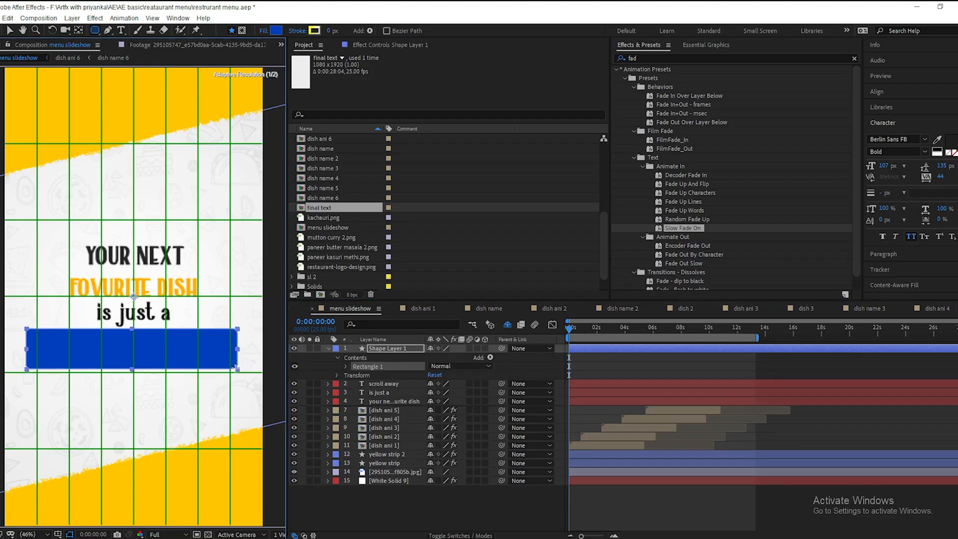
# Change the rounded rectangle's fill to a linear gradient from orange to yellow.
pyautogui.click(264, 30)
pyautogui.click(452, 244)
pyautogui.click(456, 305)
pyautogui.click(275, 30)
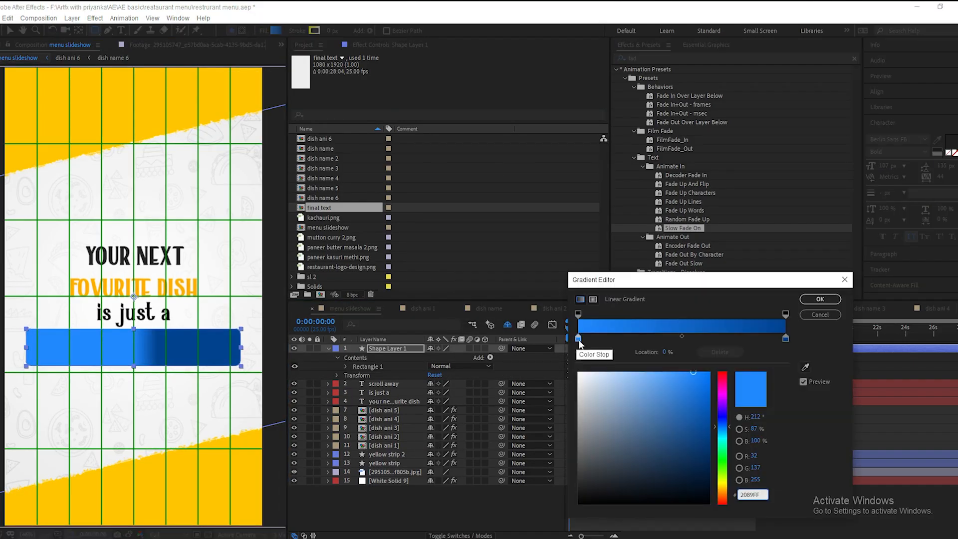
pyautogui.click(723, 488)
pyautogui.click(786, 338)
pyautogui.click(723, 483)
pyautogui.click(709, 373)
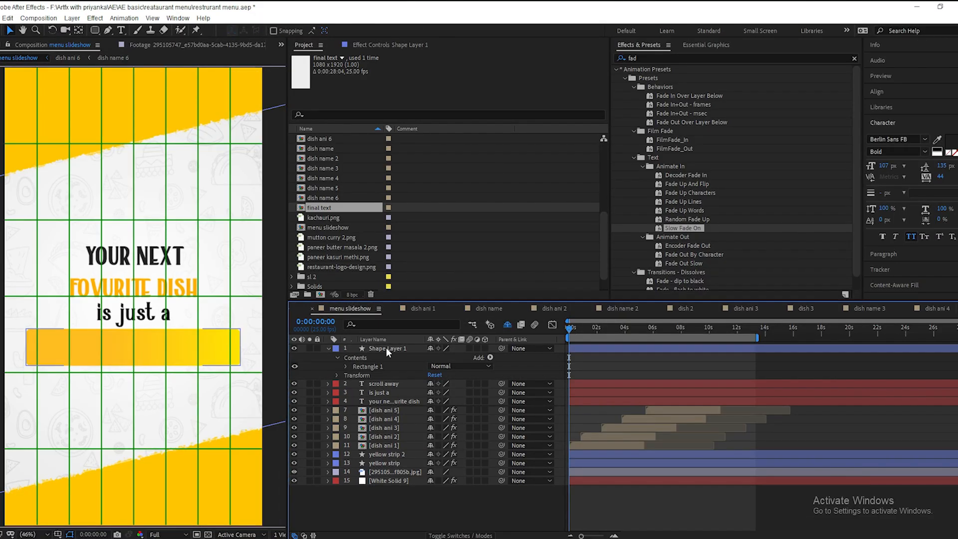
# Place the scroll away layer above the rectangle and make its text white at 107% scale.
pyautogui.moveTo(384, 383); pyautogui.dragTo(403, 349)
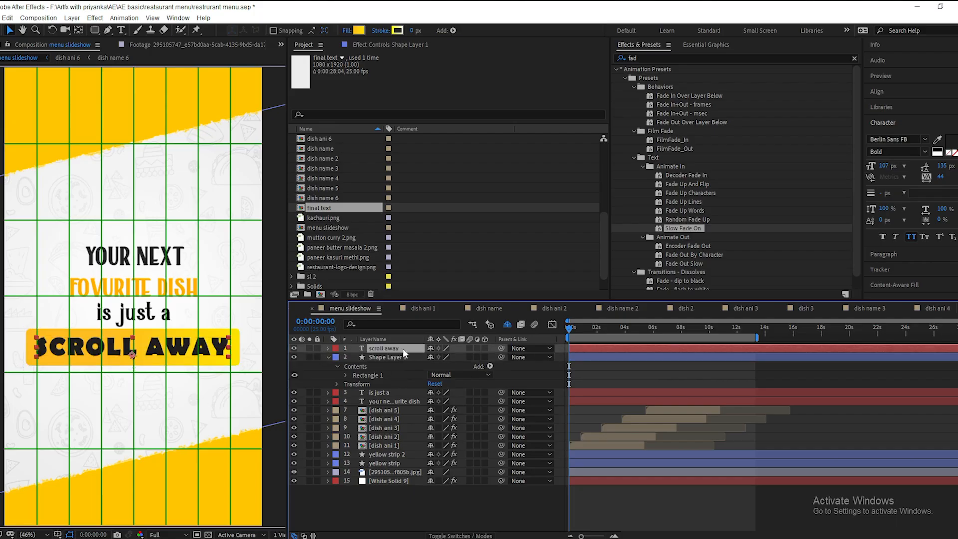
pyautogui.click(952, 146)
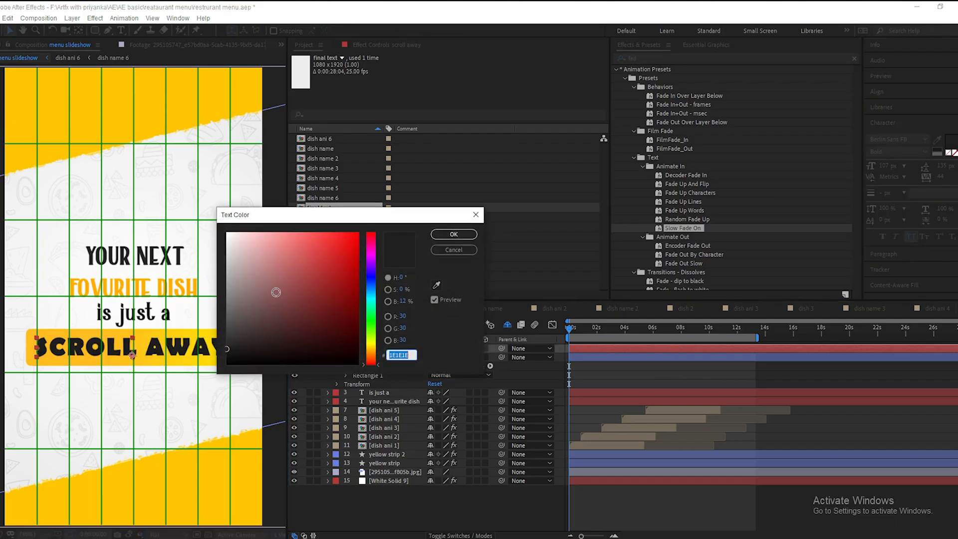
pyautogui.click(454, 234)
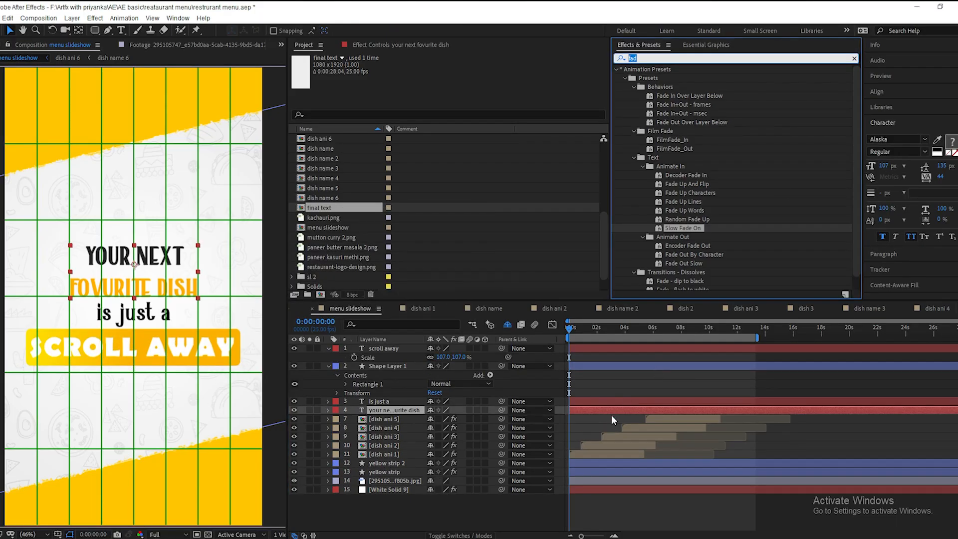
# Find the Scale Up Word text preset and apply it to the YOUR NEXT FOVURITE DISH layer.
pyautogui.click(629, 499)
pyautogui.click(145, 254)
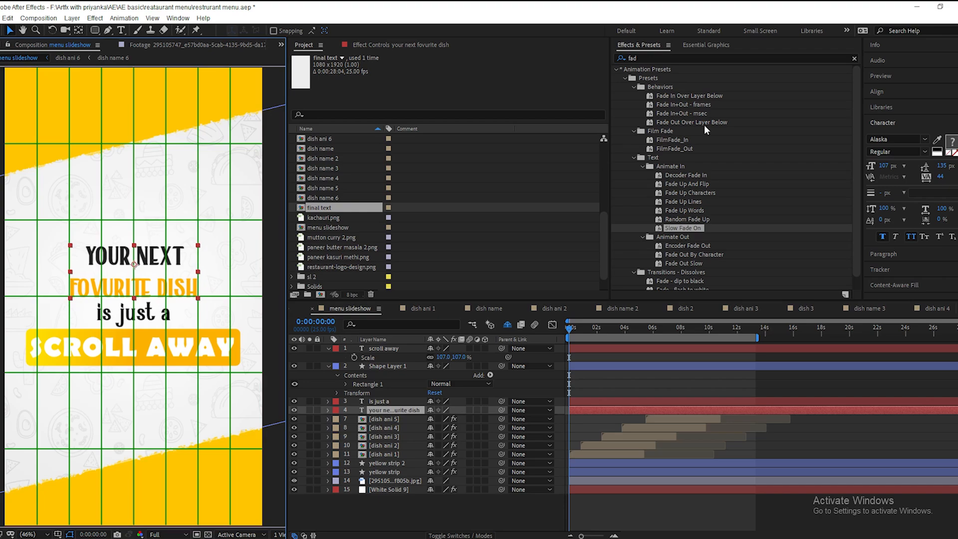
pyautogui.click(633, 59)
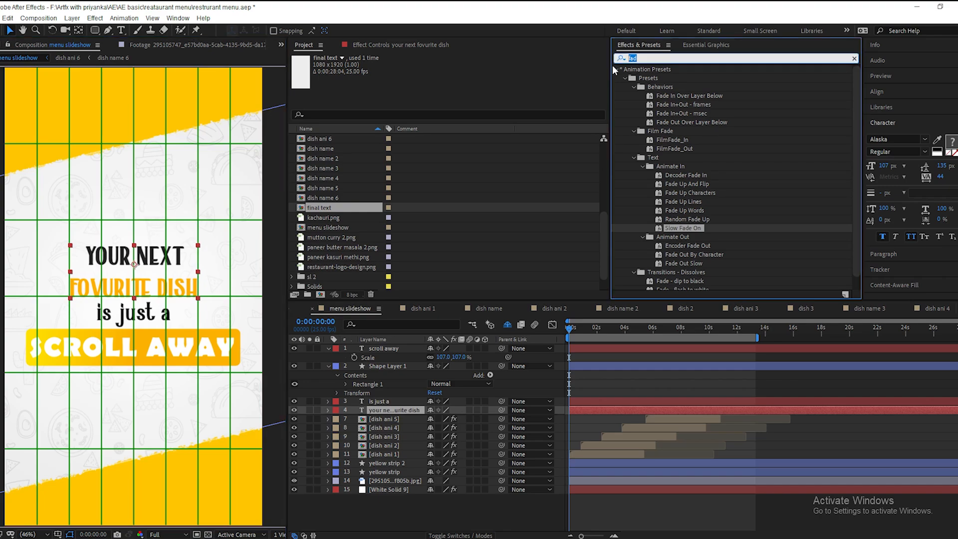
pyautogui.write('scale')
pyautogui.moveTo(680, 238); pyautogui.dragTo(406, 414)
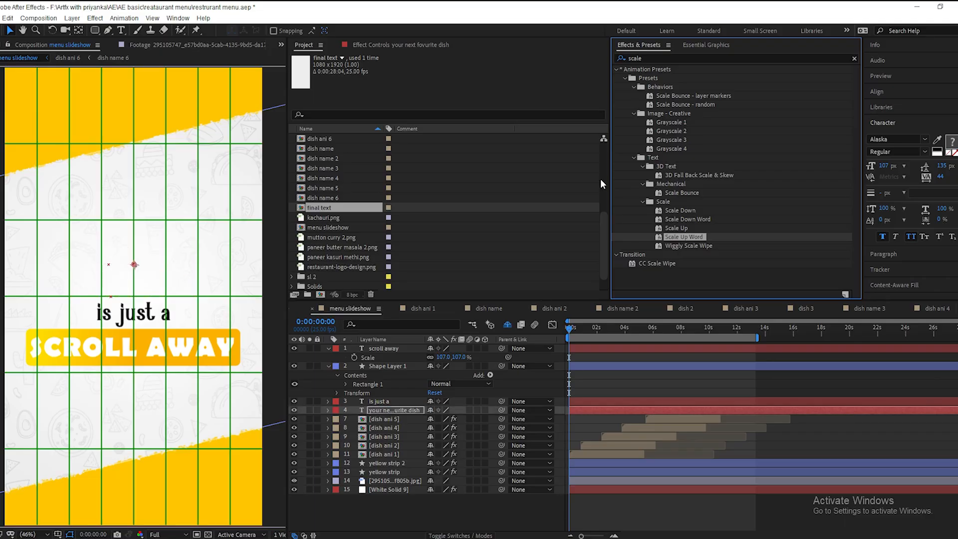
# Shift the dish ani 1 to dish ani 5 layers together so the first starts at about 3.5 seconds.
pyautogui.click(640, 453)
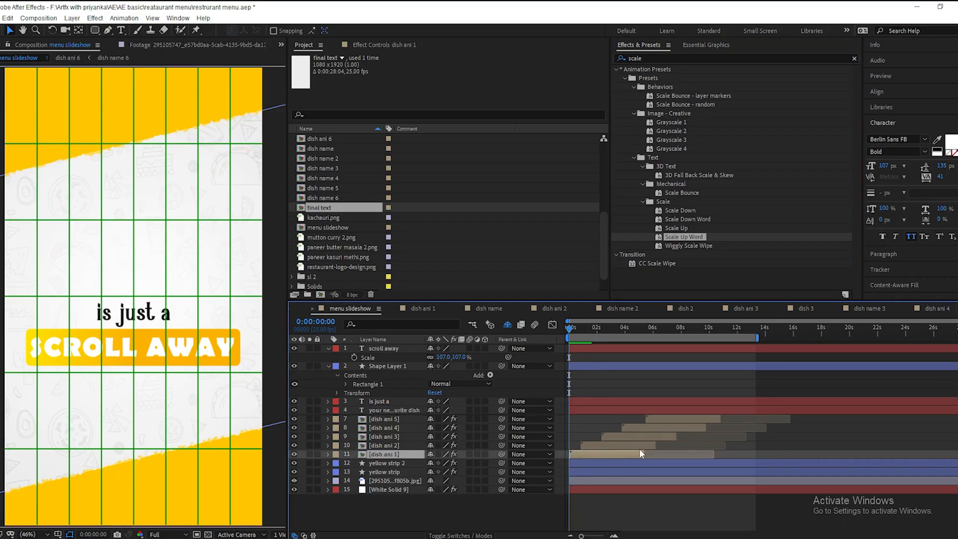
pyautogui.keyDown('shift'); pyautogui.click(663, 420); pyautogui.keyUp('shift')
pyautogui.moveTo(581, 453); pyautogui.dragTo(629, 454)
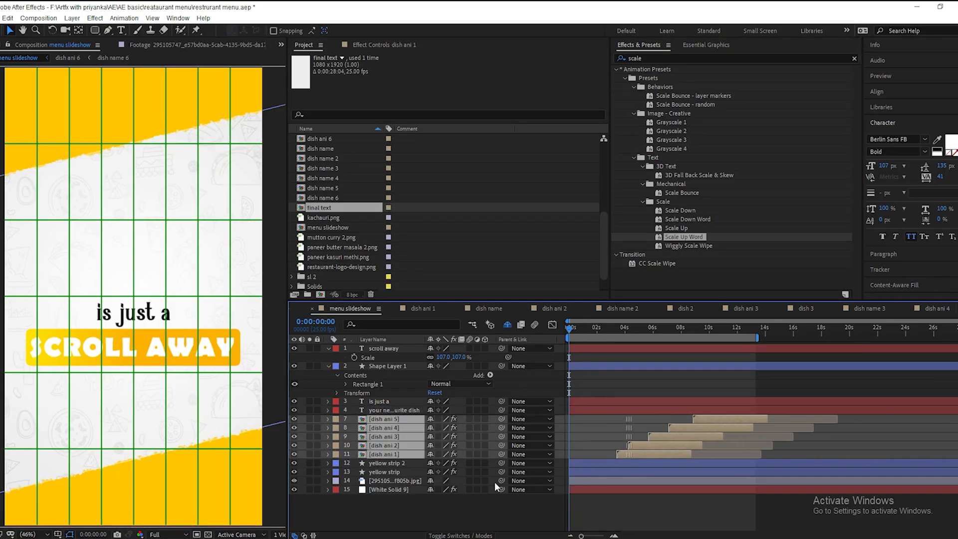
# Shorten the YOUR NEXT FOVURITE DISH word animation by moving its last Start keyframe to about 1 second, and preview it.
pyautogui.click(386, 349)
pyautogui.click(391, 410)
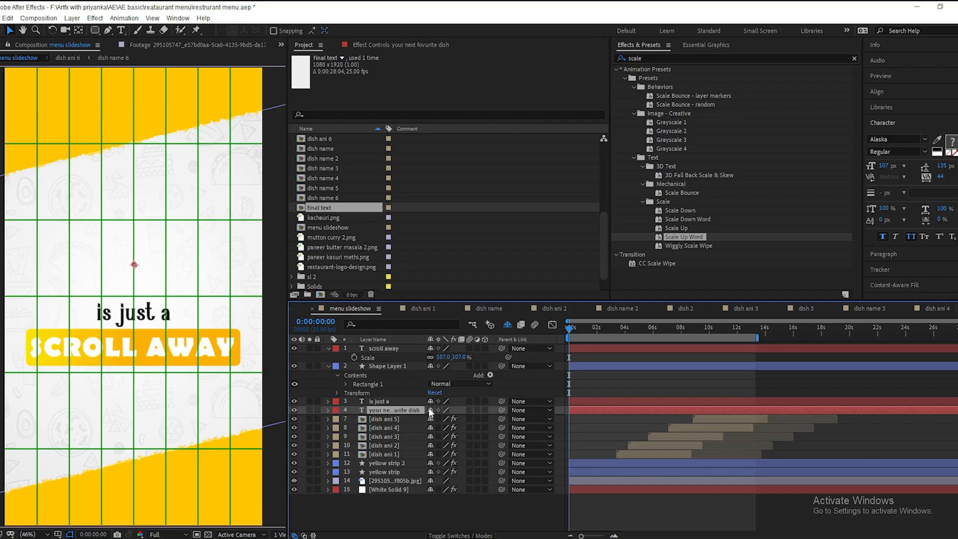
pyautogui.press('u')
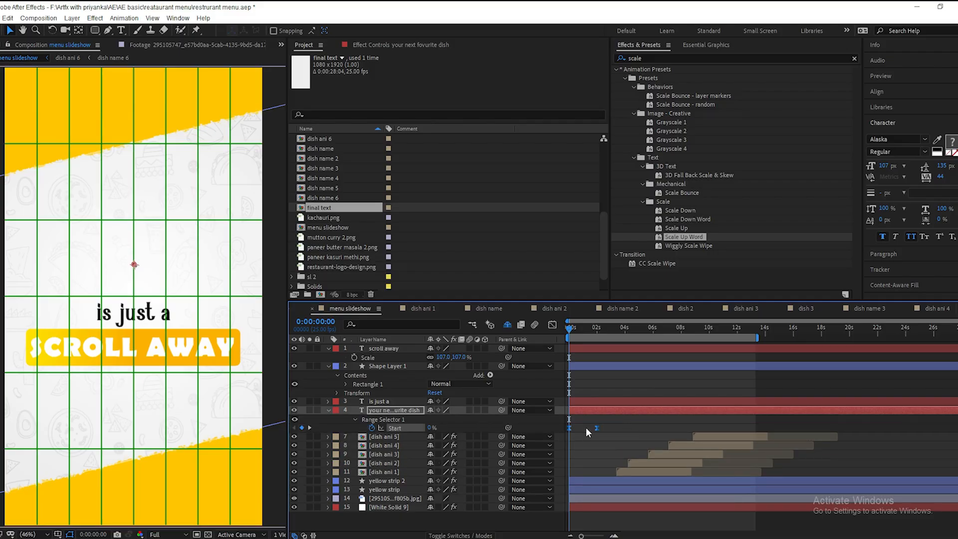
pyautogui.moveTo(597, 428); pyautogui.dragTo(584, 428)
pyautogui.press('space')
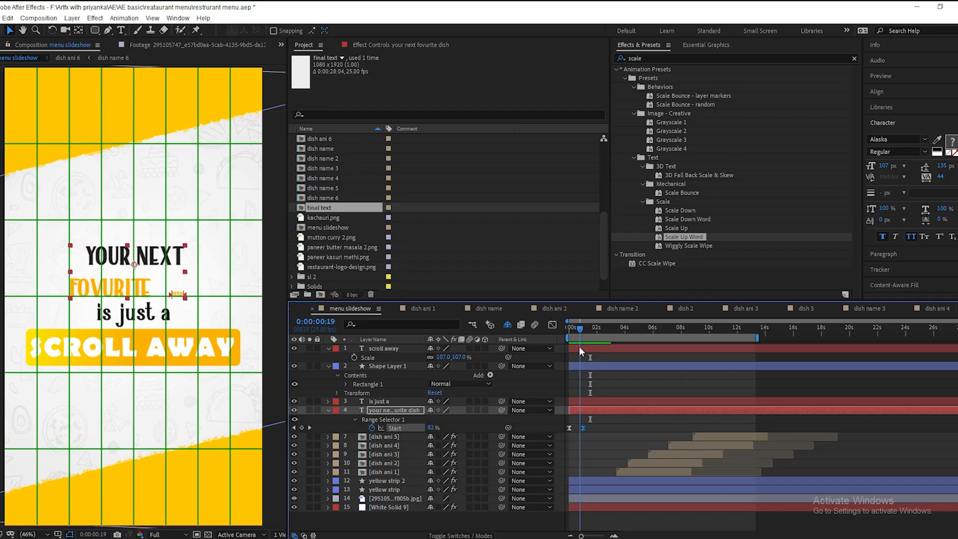
pyautogui.press('space')
# Apply the Slow Fade On preset to the "is just a" layer, with its Offset animation ending at about 1:10.
pyautogui.click(394, 401)
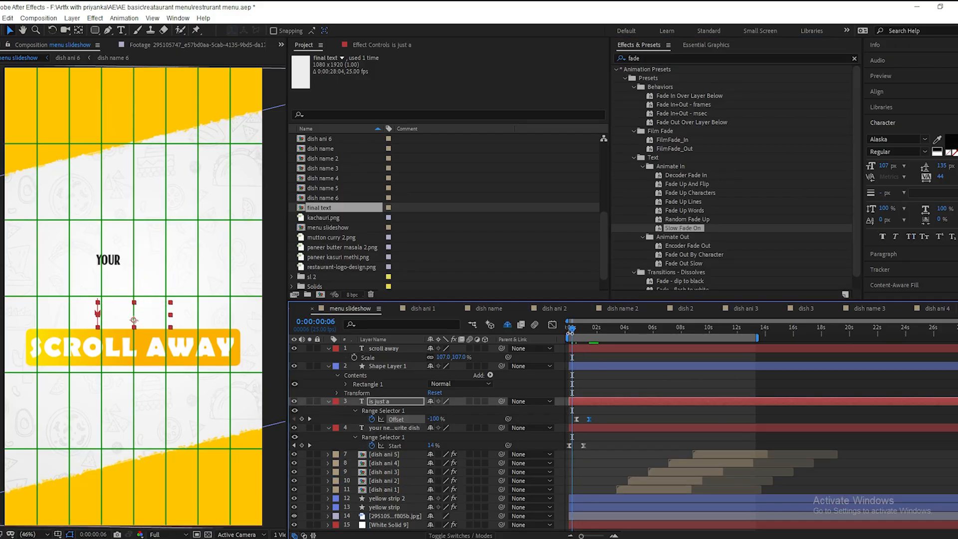
pyautogui.moveTo(571, 334); pyautogui.dragTo(589, 335)
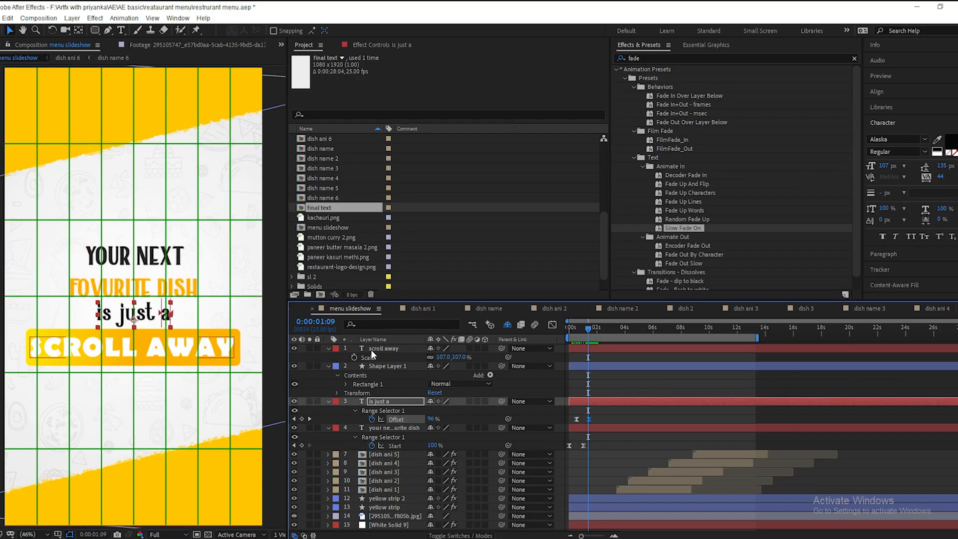
# Parent the scroll away text to the rectangle's layer and animate the rectangle's Scale from 0% at 0:00:01:09 up to 100%.
pyautogui.click(387, 366)
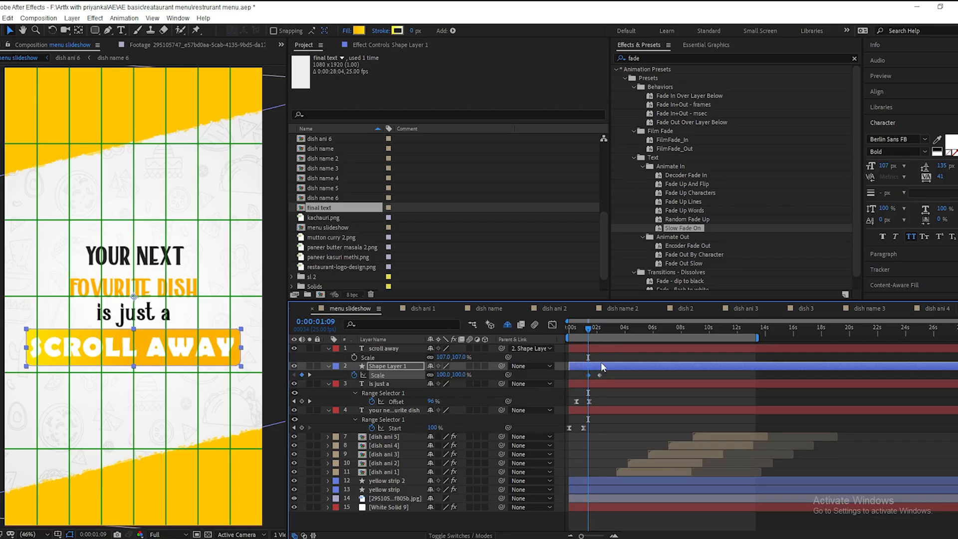
pyautogui.click(441, 375)
pyautogui.write('0')
pyautogui.press('Return')
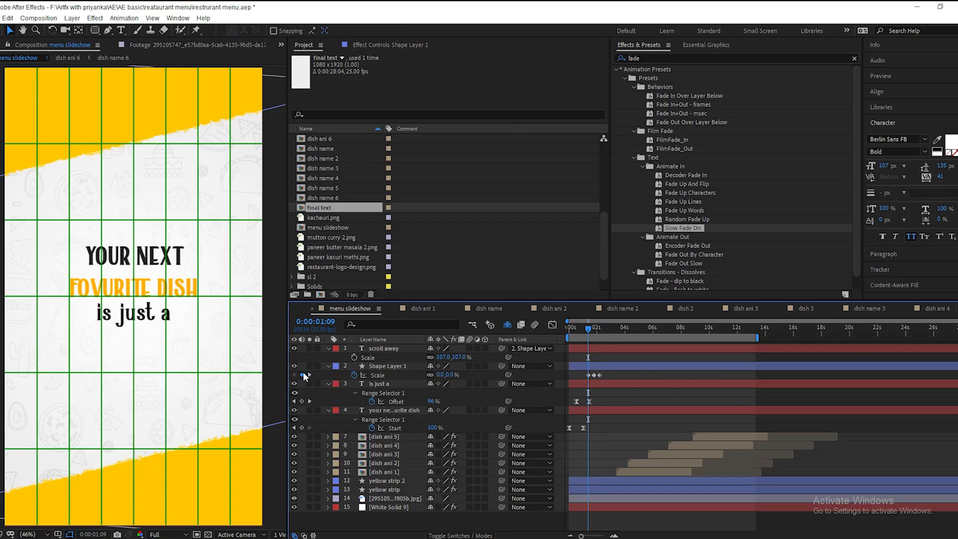
pyautogui.moveTo(590, 335); pyautogui.dragTo(619, 342)
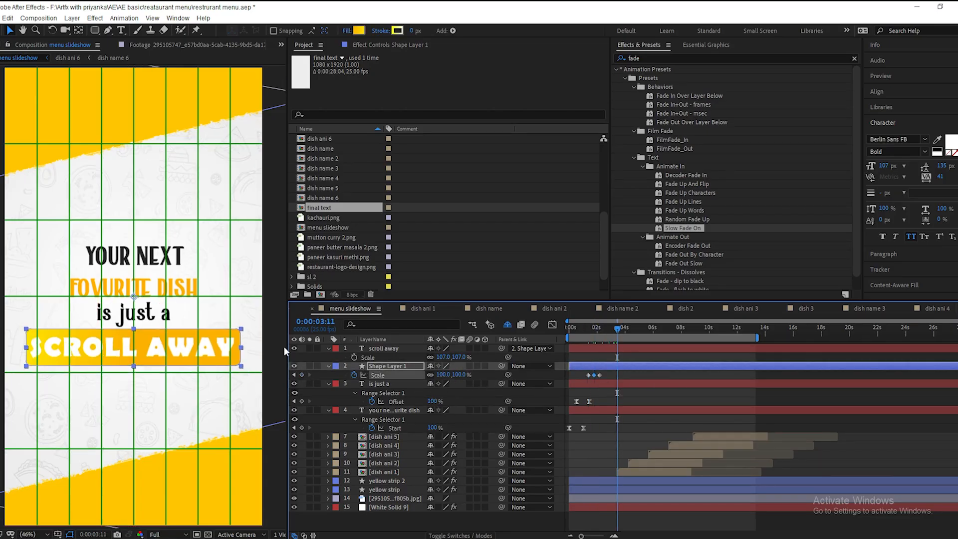